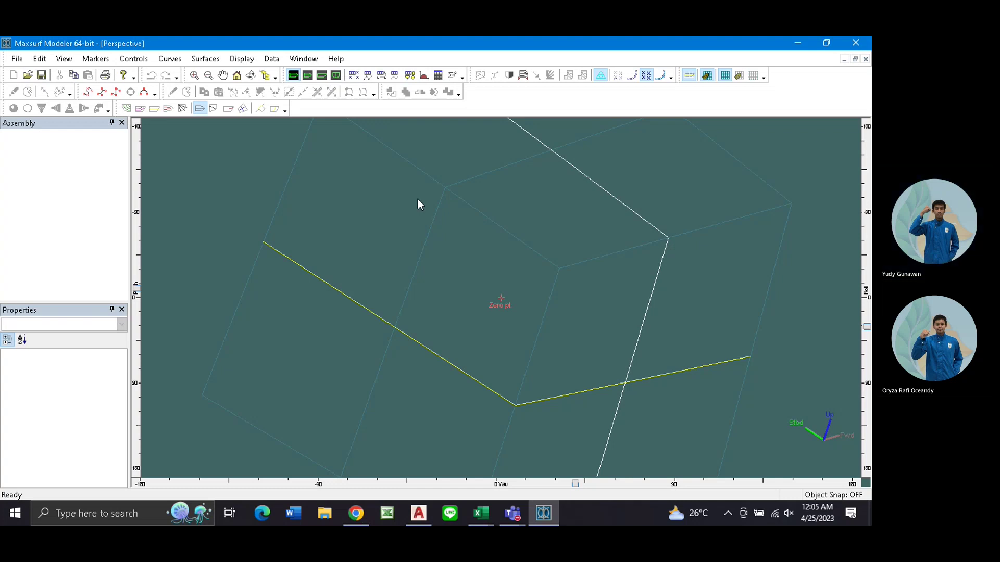
Add a Box surface to the empty design in the Profile view.
{"action": "left_click", "coordinate": [322, 76]}
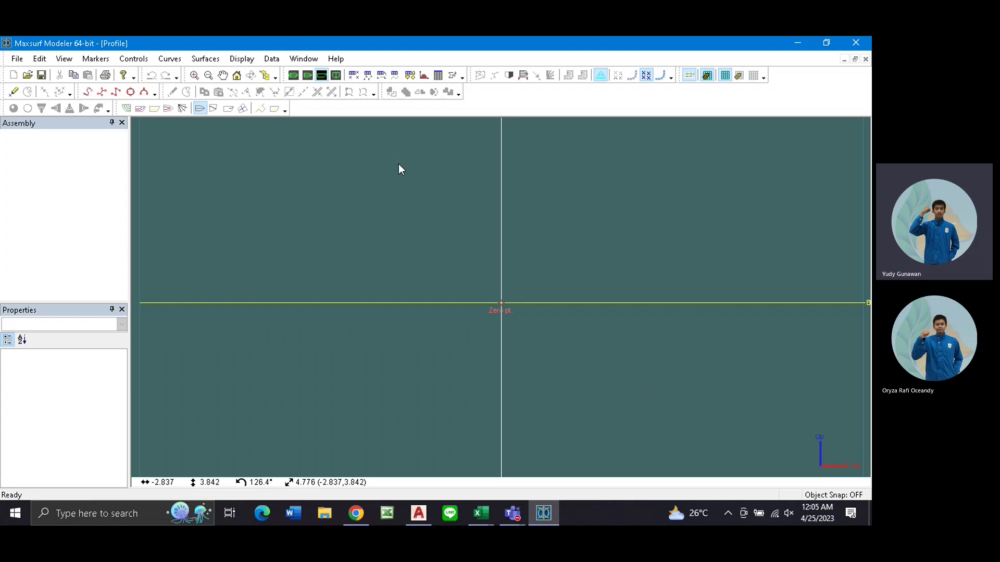
{"action": "left_click", "coordinate": [204, 59]}
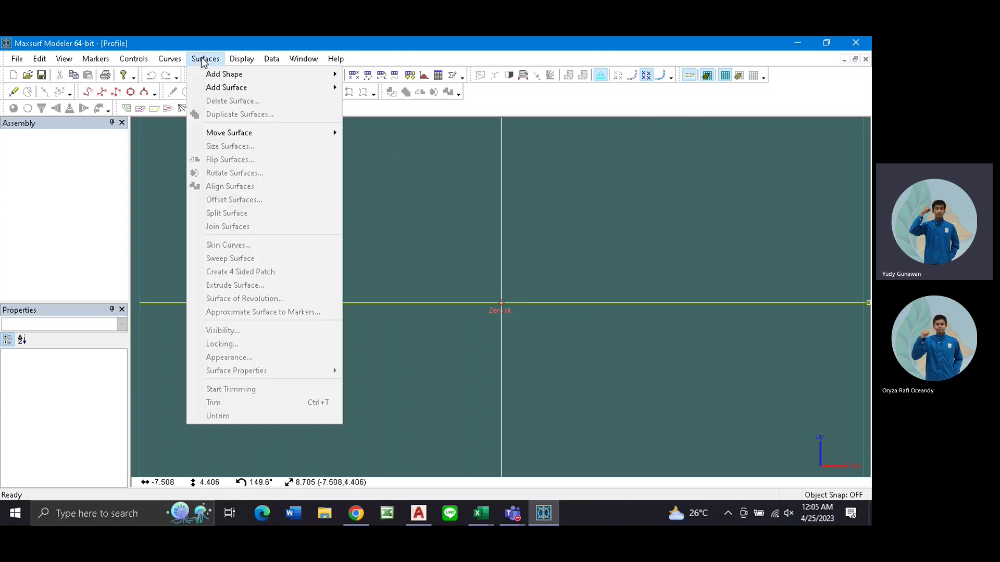
{"action": "mouse_move", "coordinate": [245, 88]}
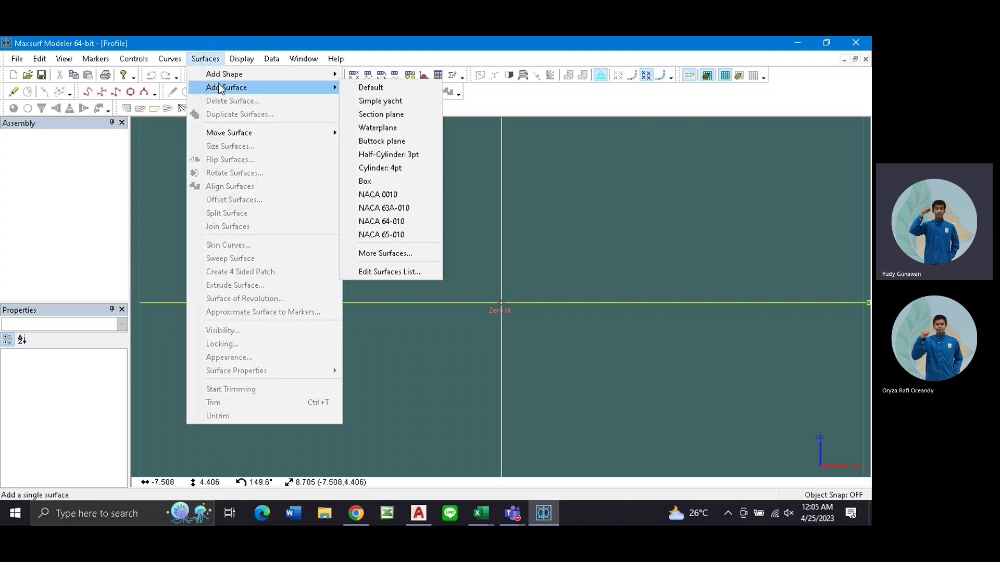
{"action": "left_click", "coordinate": [374, 183]}
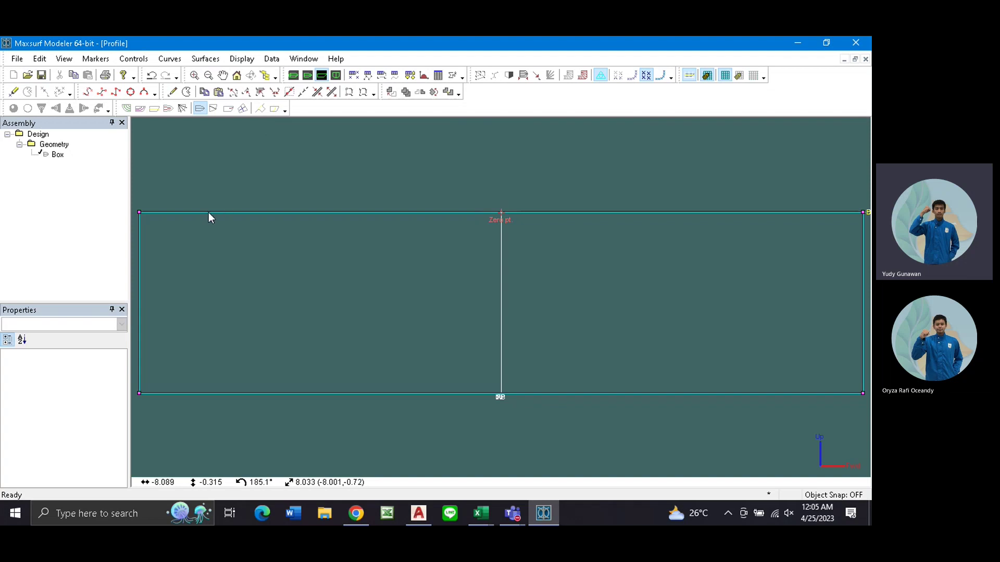
Add 20 columns of control points along the box's upper edge, from about -9.73 m to -6.54 m longitudinally.
{"action": "left_click", "coordinate": [174, 95]}
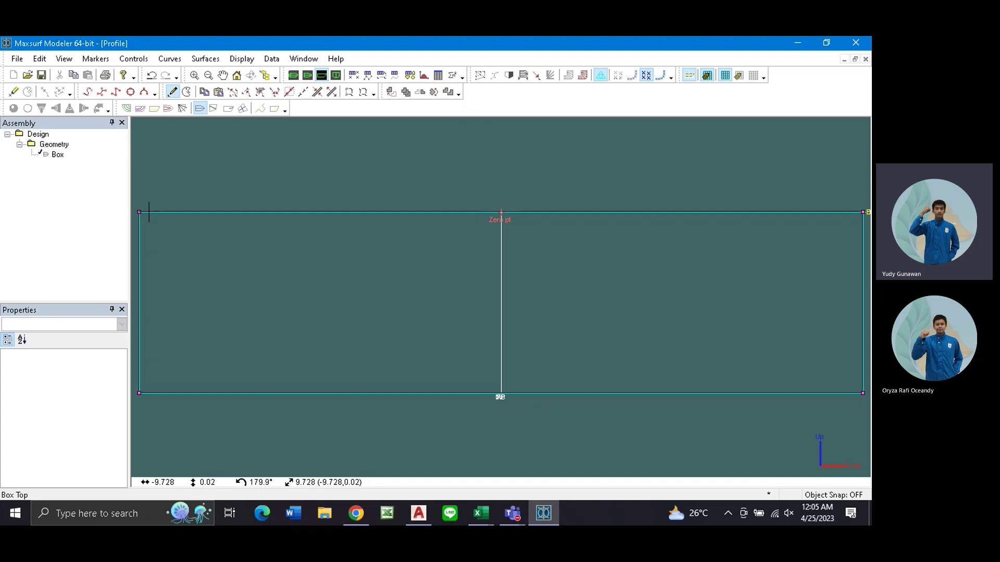
{"action": "left_click", "coordinate": [148, 212]}
{"action": "left_click", "coordinate": [174, 95]}
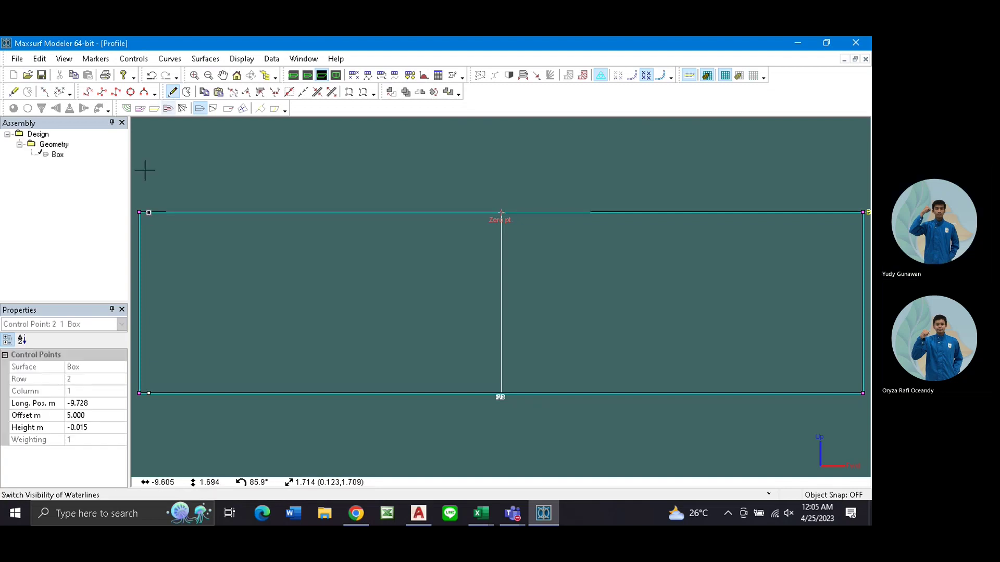
{"action": "left_click", "coordinate": [158, 213]}
{"action": "left_click", "coordinate": [173, 92]}
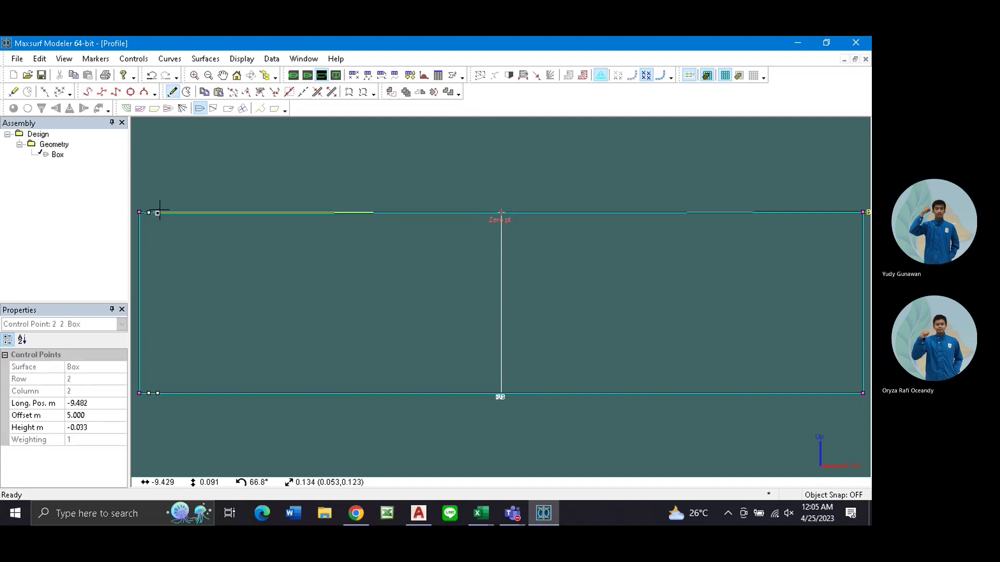
{"action": "left_click", "coordinate": [164, 213]}
{"action": "left_click", "coordinate": [172, 92]}
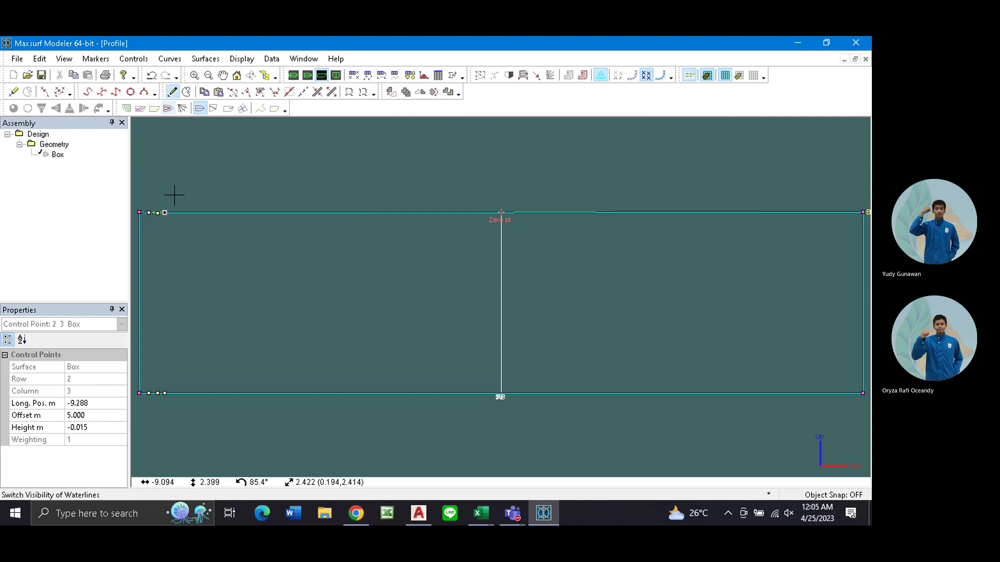
{"action": "left_click", "coordinate": [171, 213]}
{"action": "left_click", "coordinate": [172, 91]}
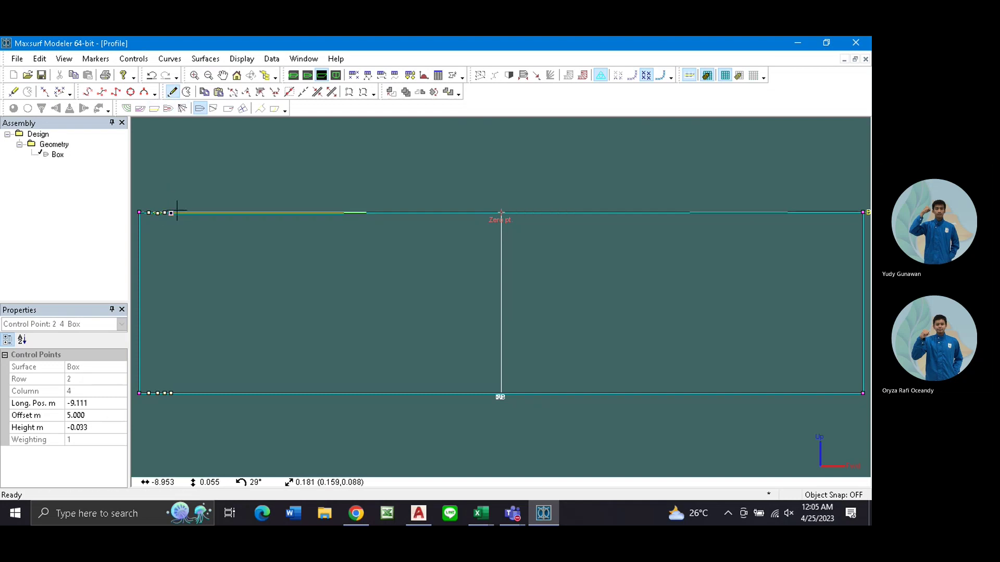
{"action": "left_click", "coordinate": [178, 213]}
{"action": "left_click", "coordinate": [173, 91]}
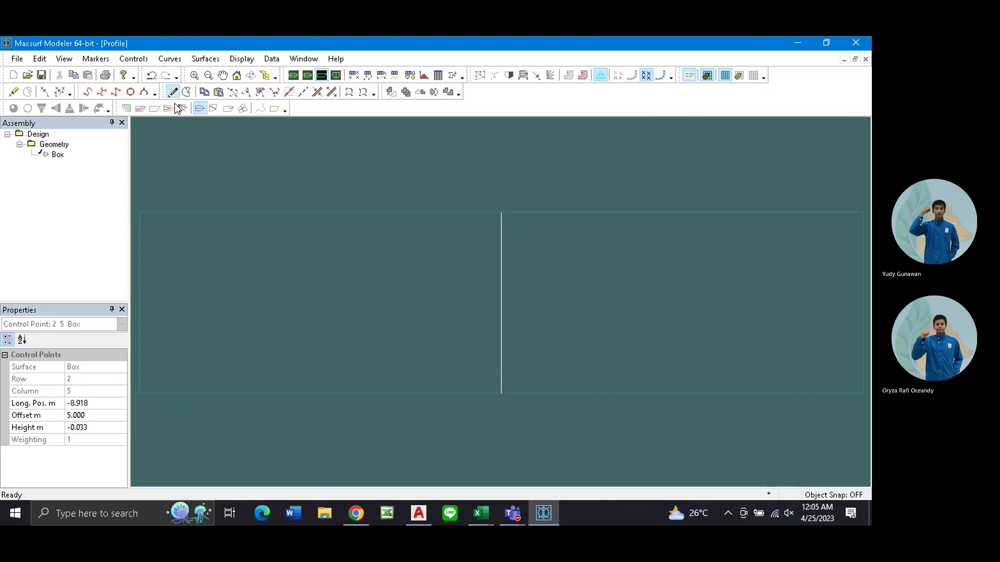
{"action": "left_click", "coordinate": [185, 213]}
{"action": "left_click", "coordinate": [172, 92]}
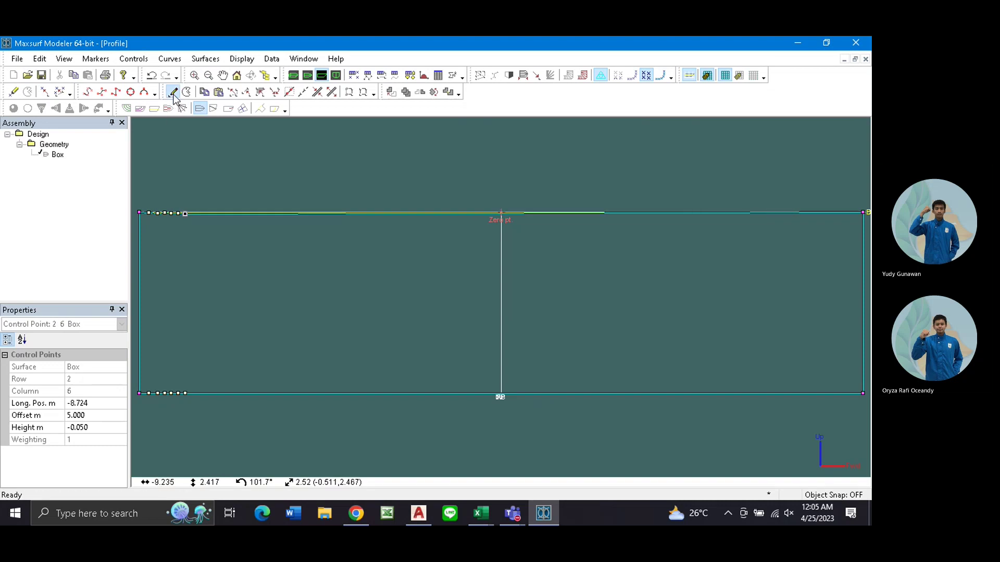
{"action": "left_click", "coordinate": [191, 213]}
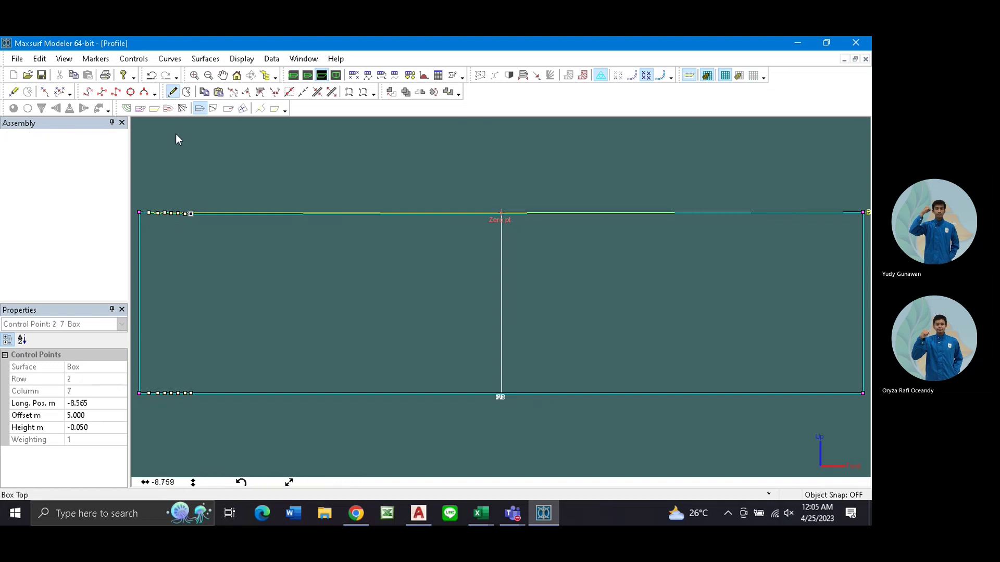
{"action": "left_click", "coordinate": [172, 92]}
{"action": "left_click", "coordinate": [197, 213]}
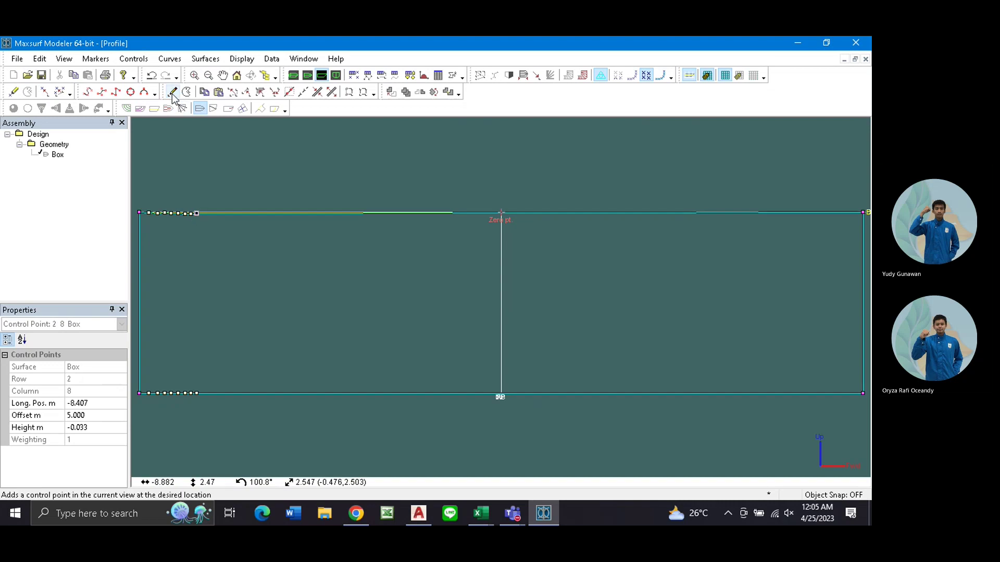
{"action": "left_click", "coordinate": [173, 91]}
{"action": "left_click", "coordinate": [202, 214]}
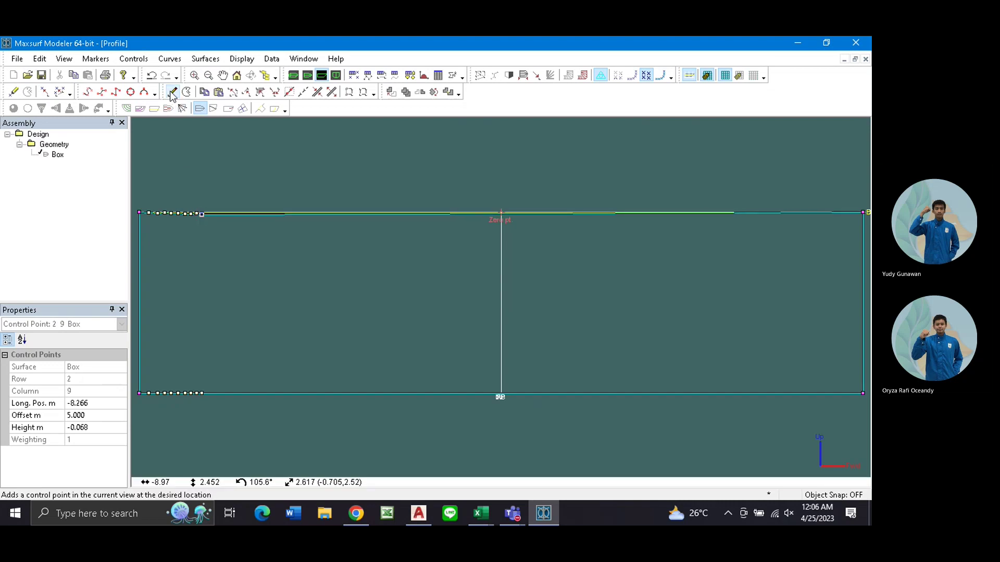
{"action": "left_click", "coordinate": [172, 92]}
{"action": "left_click", "coordinate": [207, 214]}
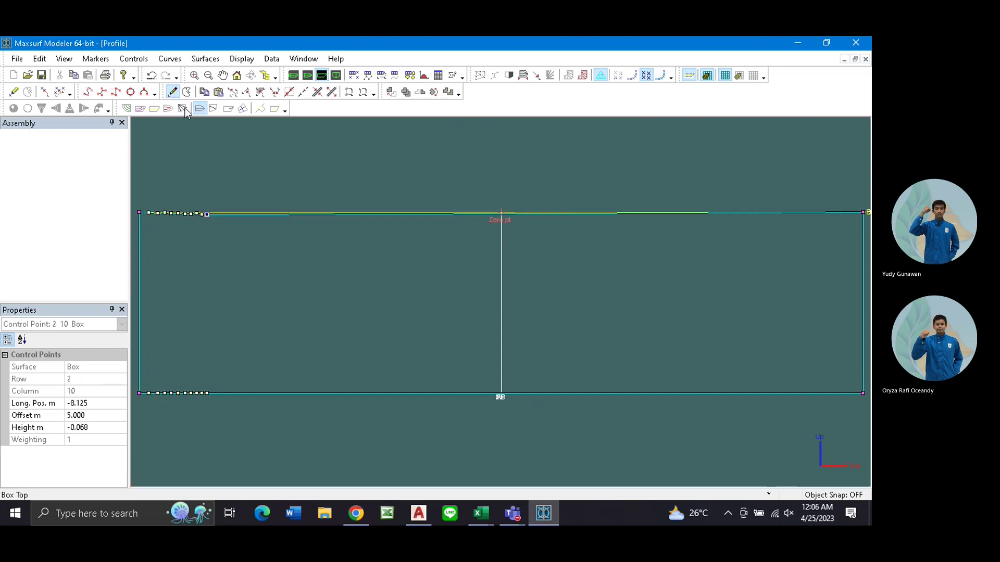
{"action": "left_click", "coordinate": [212, 214]}
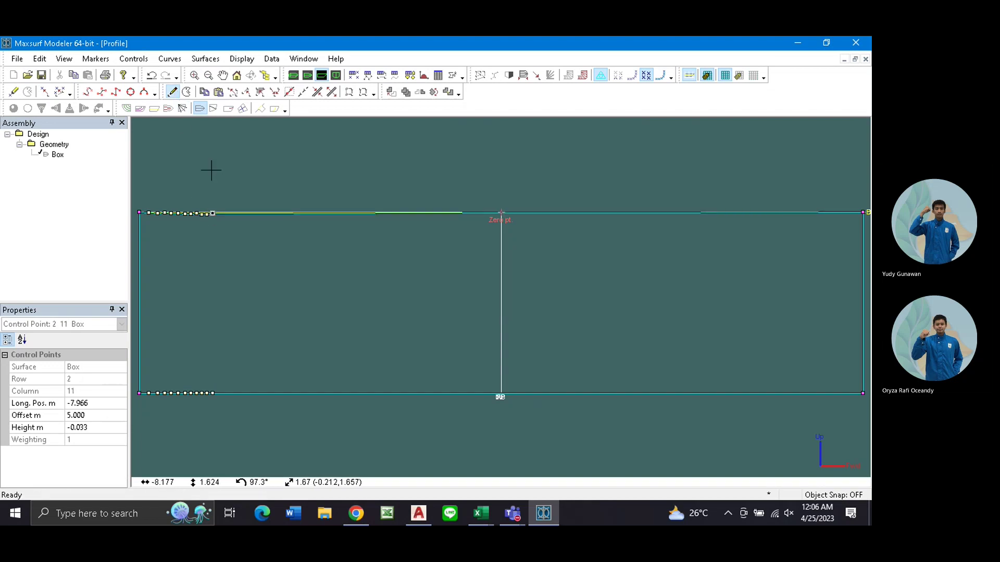
{"action": "left_click", "coordinate": [219, 214]}
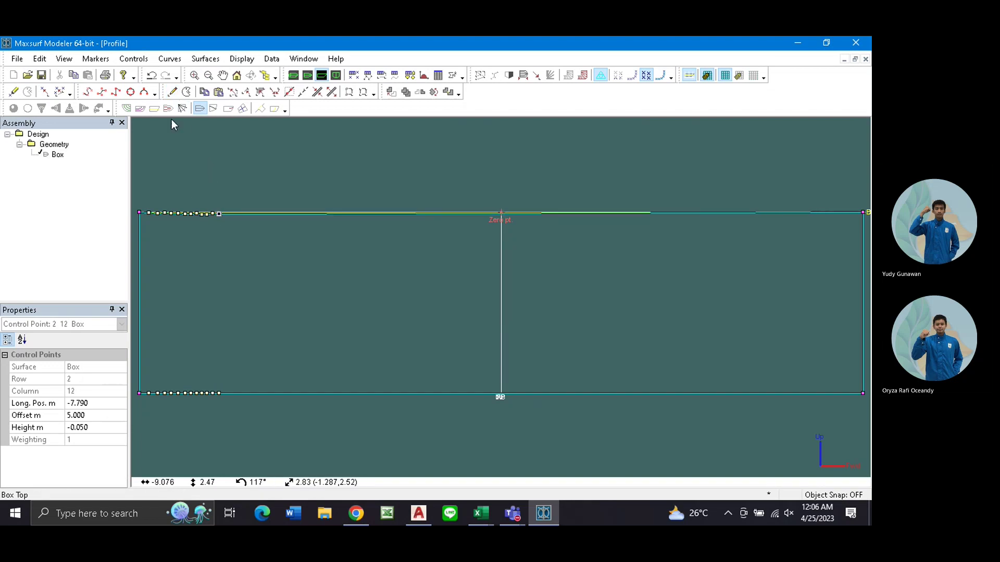
{"action": "left_click", "coordinate": [172, 92]}
{"action": "left_click", "coordinate": [224, 214]}
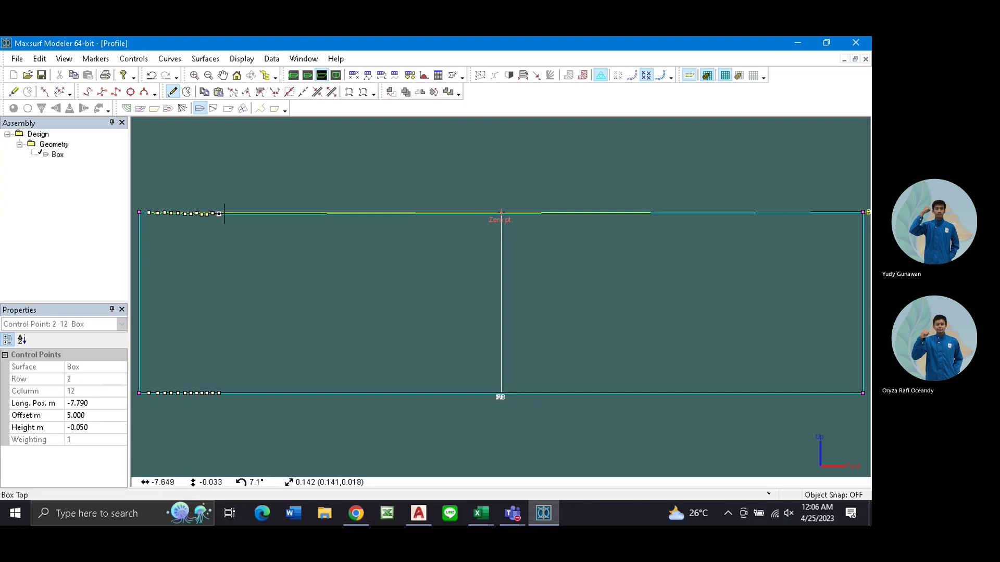
{"action": "left_click", "coordinate": [172, 92]}
{"action": "left_click", "coordinate": [229, 213]}
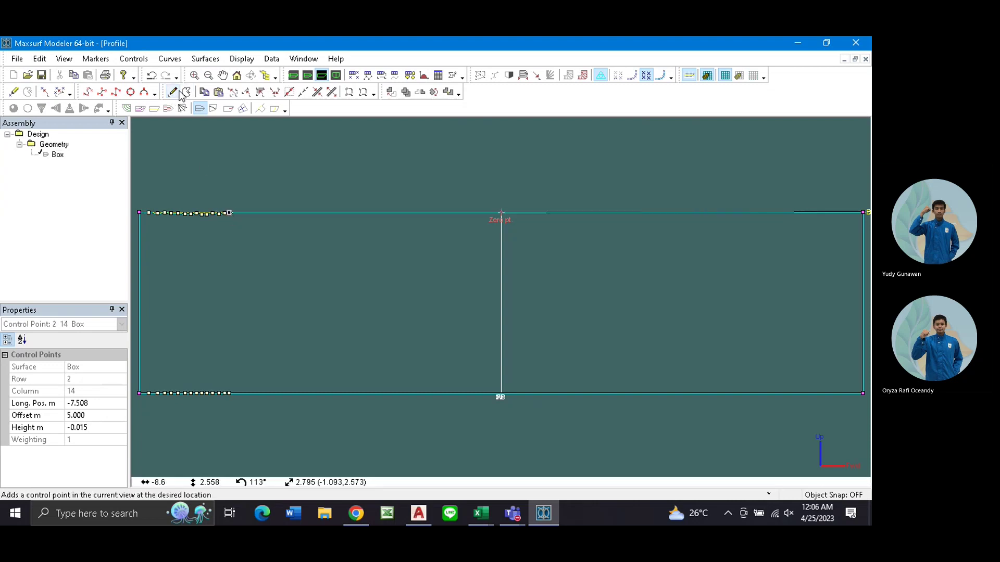
{"action": "left_click", "coordinate": [172, 91]}
{"action": "left_click", "coordinate": [235, 213]}
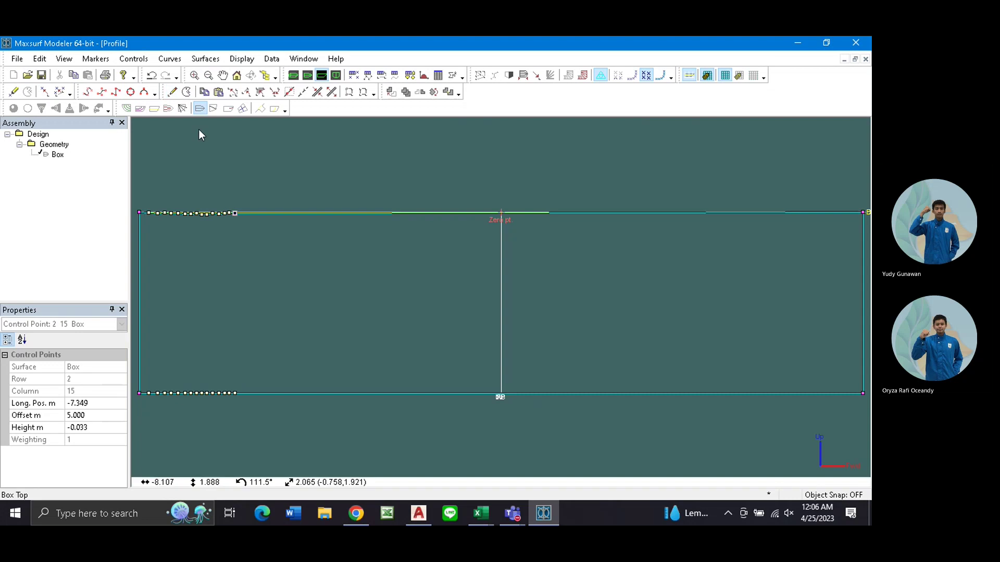
{"action": "left_click", "coordinate": [174, 92]}
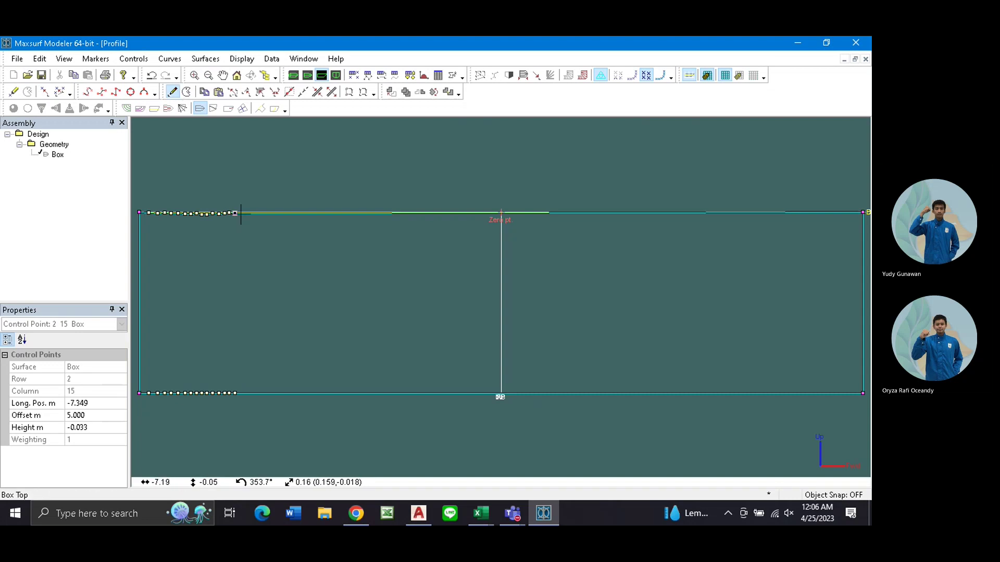
{"action": "left_click", "coordinate": [241, 214]}
{"action": "left_click", "coordinate": [172, 92]}
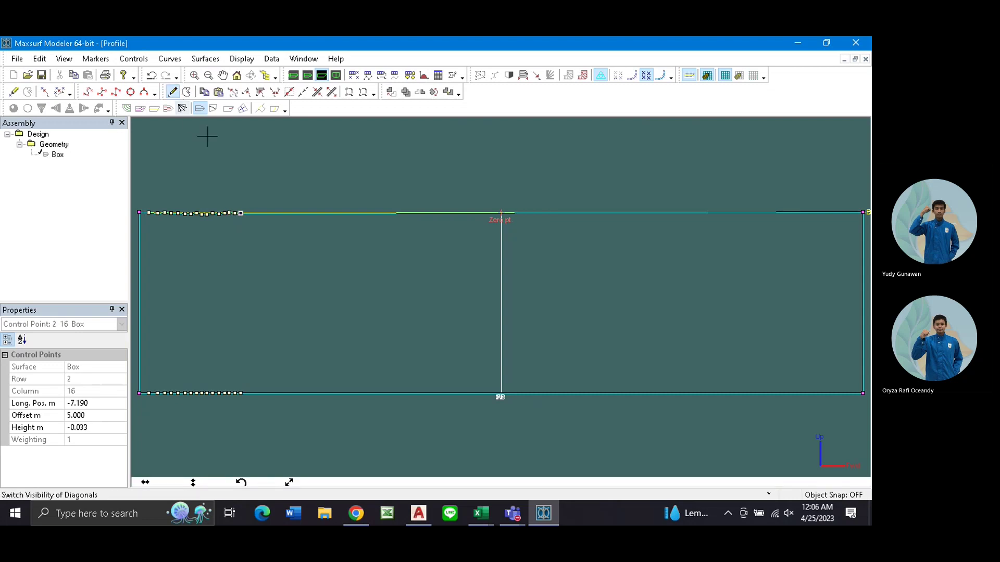
{"action": "left_click", "coordinate": [246, 213]}
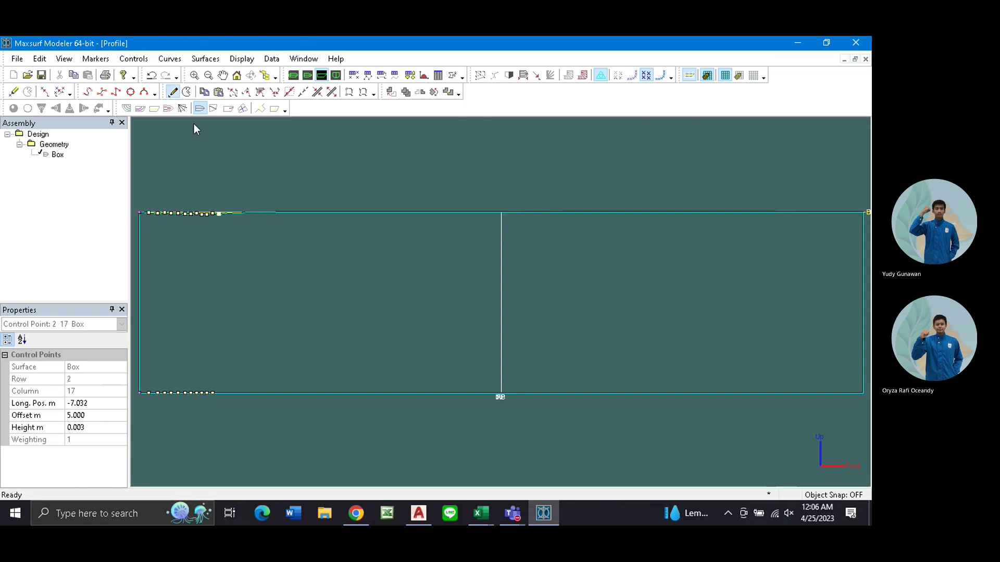
{"action": "left_click", "coordinate": [252, 212]}
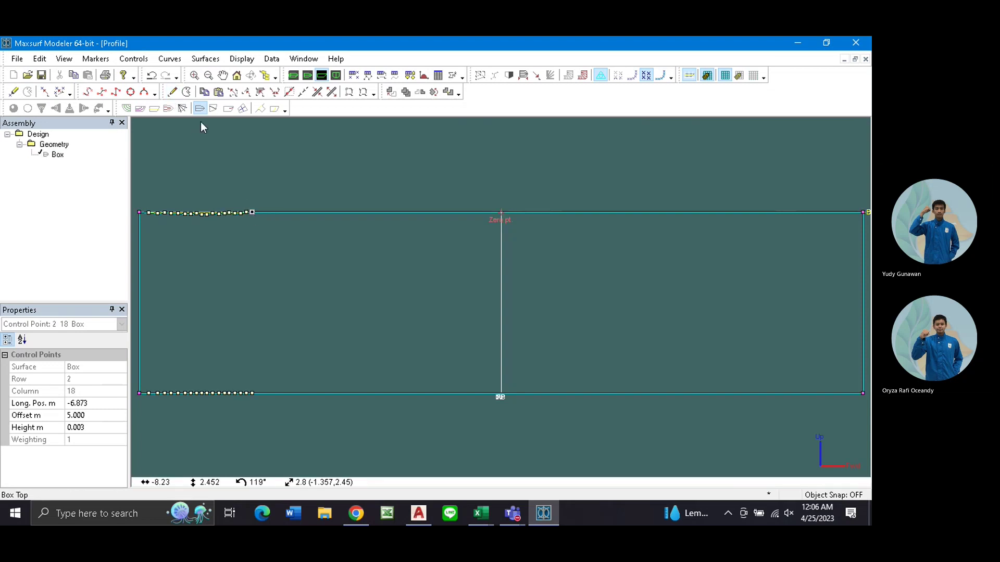
{"action": "left_click", "coordinate": [172, 92]}
{"action": "left_click", "coordinate": [258, 213]}
{"action": "left_click", "coordinate": [172, 92]}
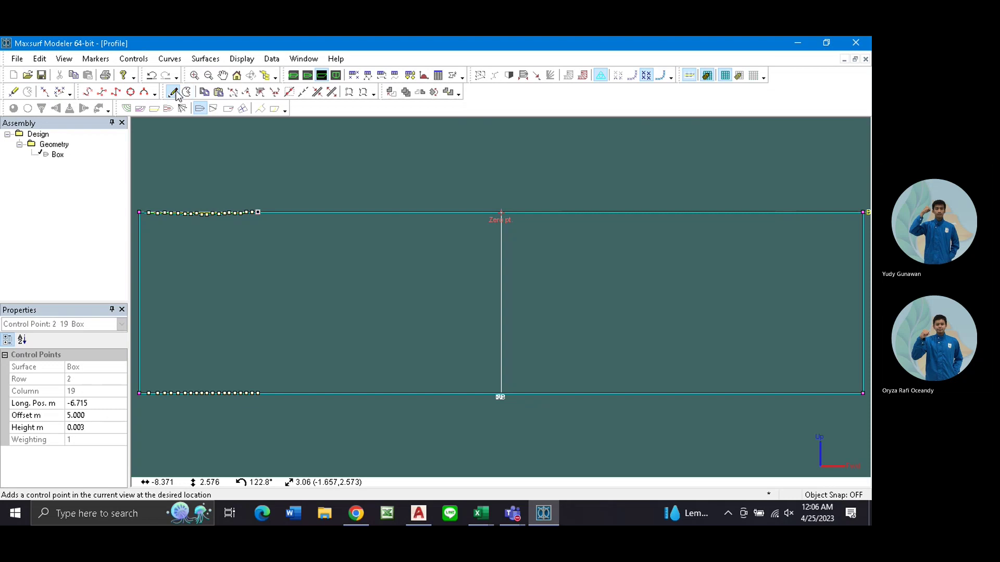
{"action": "left_click", "coordinate": [264, 213]}
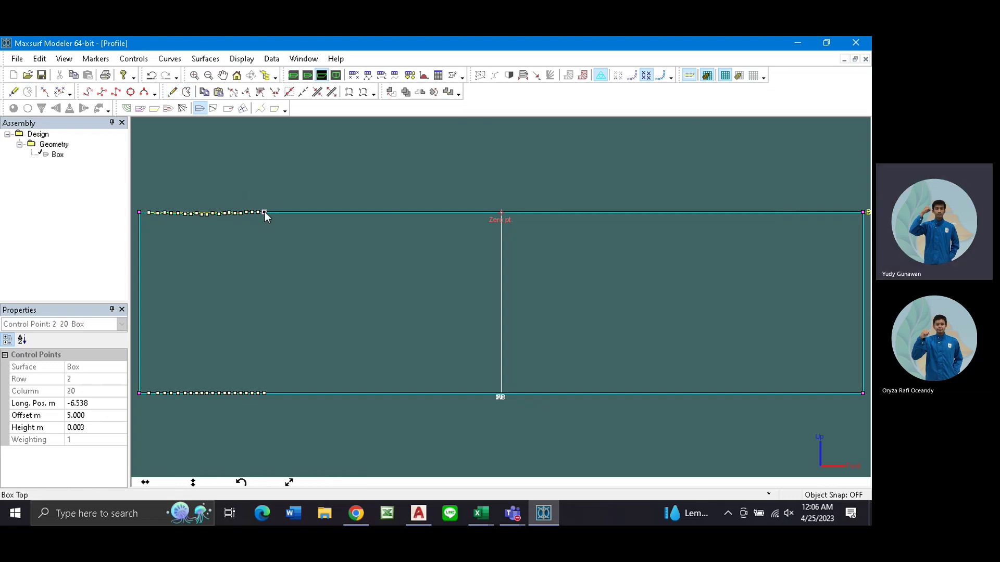
Check the columns in the Control Points table and delete the two surplus ones at -6.715 m and -6.538 m in the Profile view.
{"action": "left_click", "coordinate": [302, 59]}
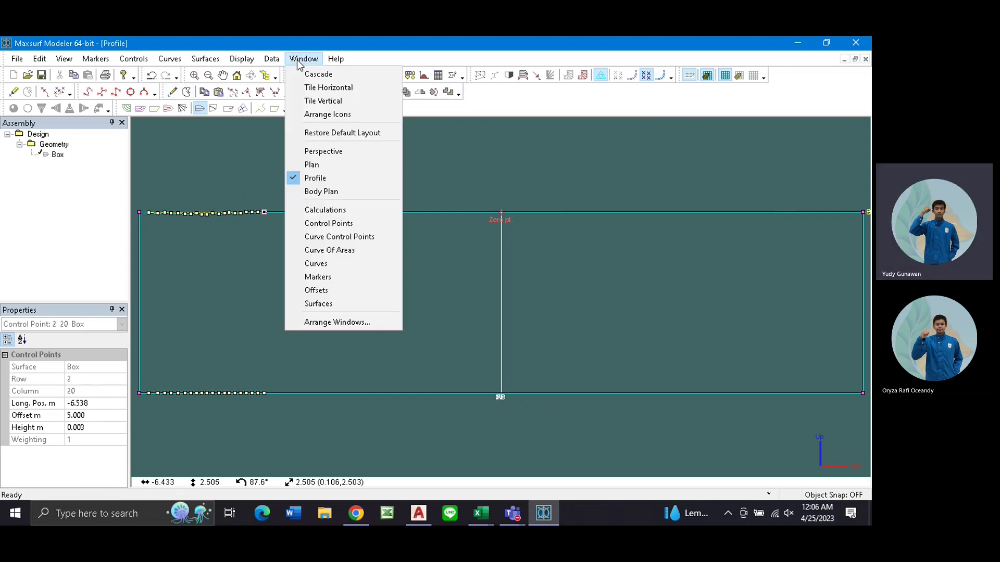
{"action": "left_click", "coordinate": [352, 223]}
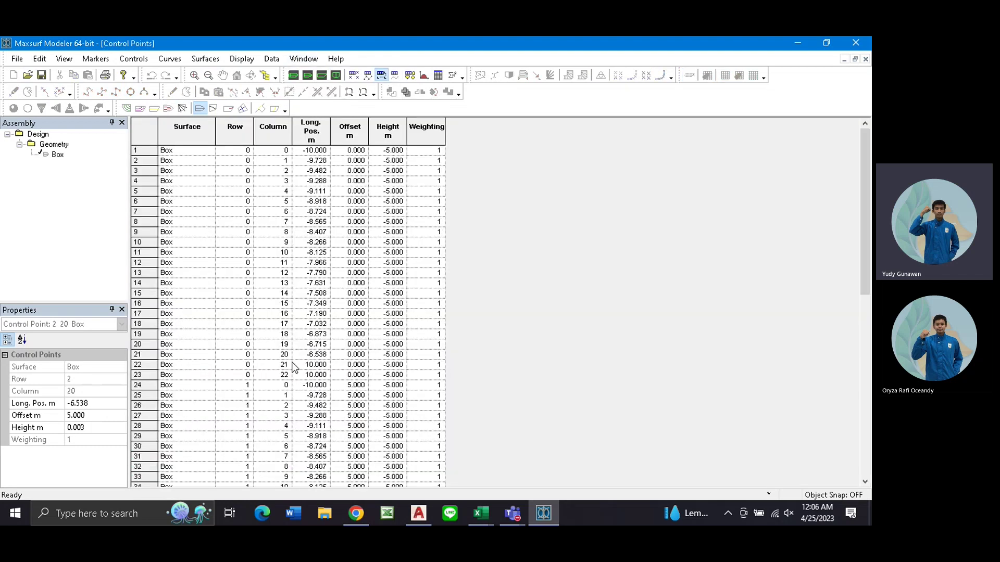
{"action": "left_click", "coordinate": [320, 76]}
{"action": "left_click", "coordinate": [187, 92]}
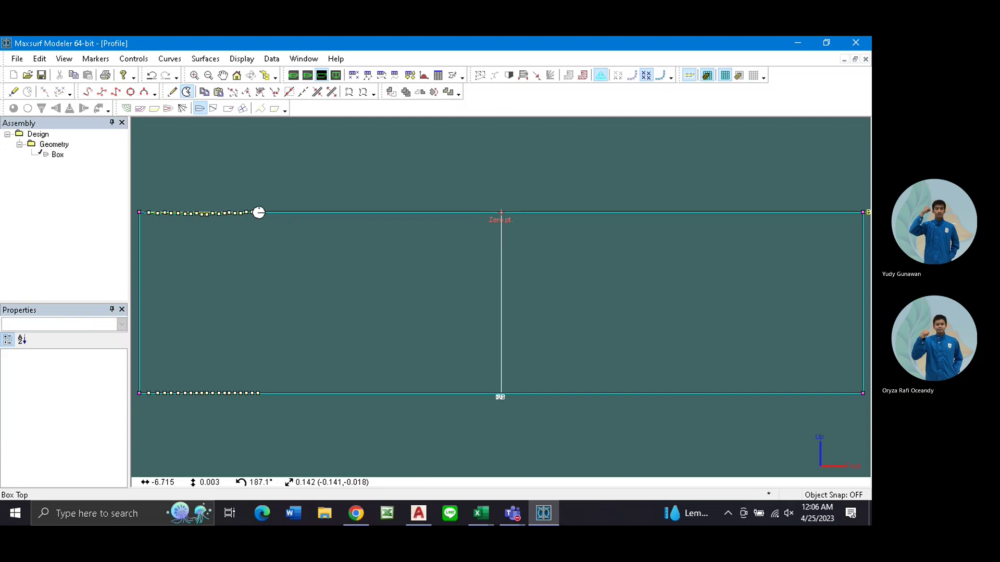
Sort the Control Points table in ascending order by Column.
{"action": "left_click", "coordinate": [295, 63]}
{"action": "left_click", "coordinate": [331, 224]}
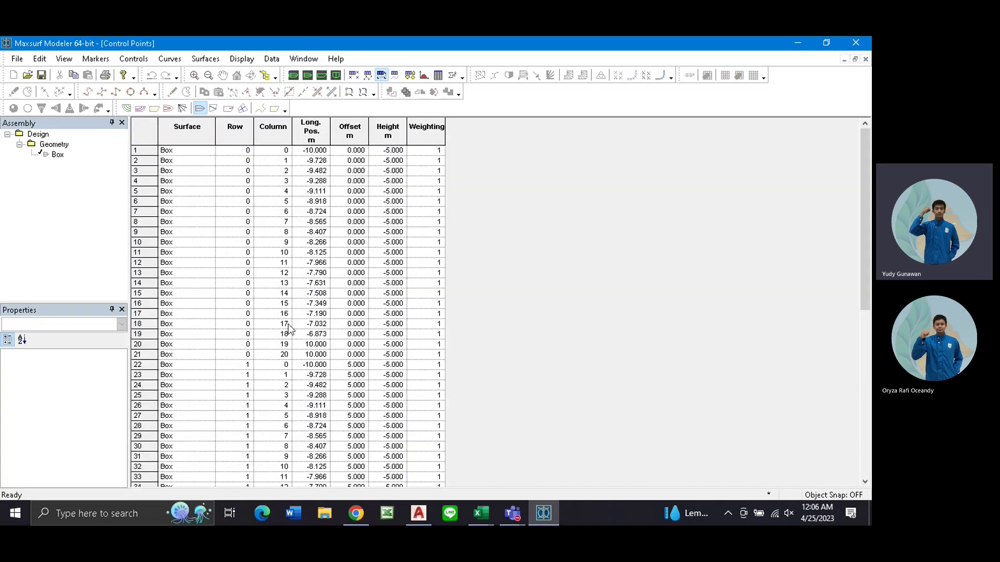
{"action": "right_click", "coordinate": [269, 136]}
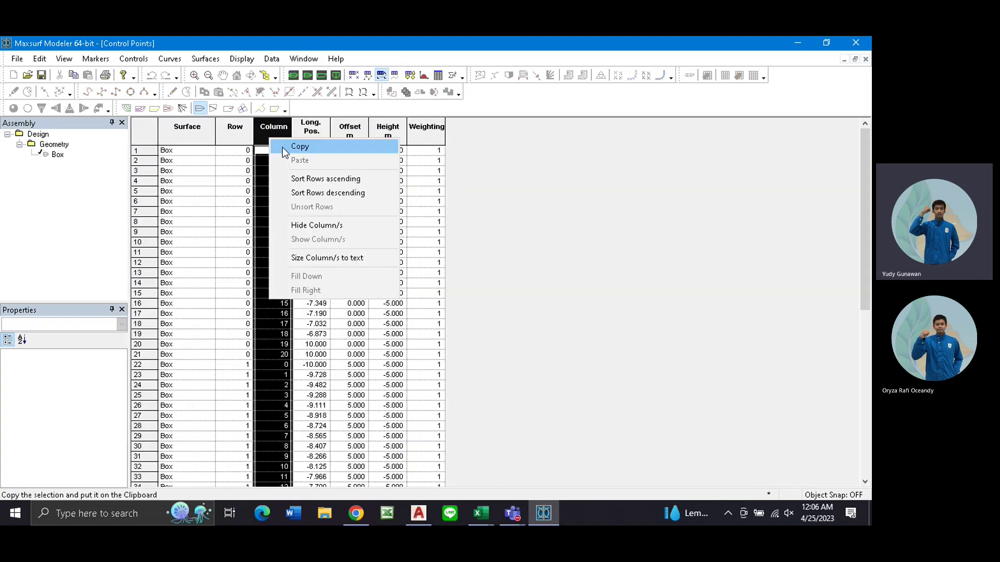
{"action": "left_click", "coordinate": [308, 179]}
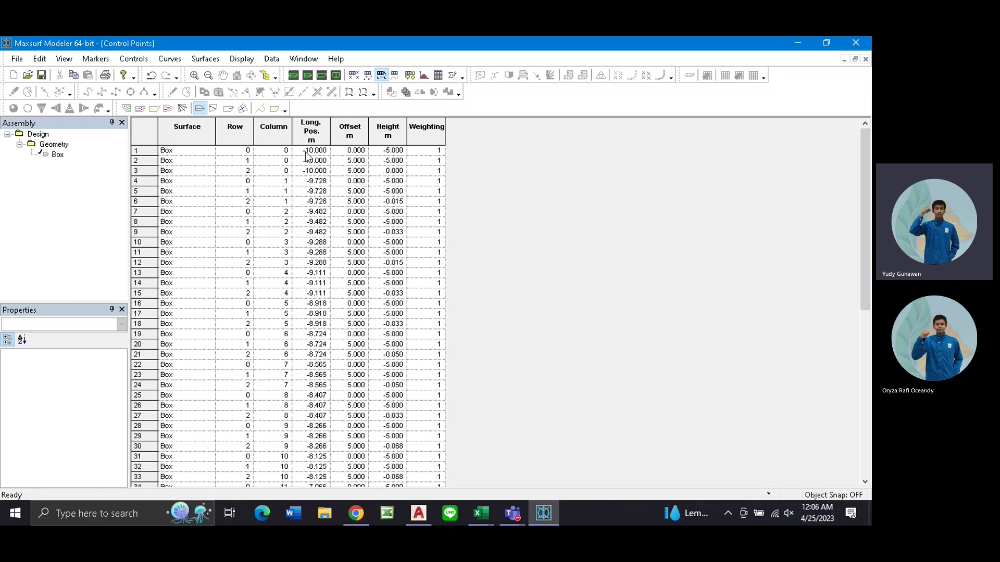
Add eight rows of control points up the box's side in the Body Plan view, at heights from about -4.79 m to -3.33 m.
{"action": "left_click", "coordinate": [334, 76]}
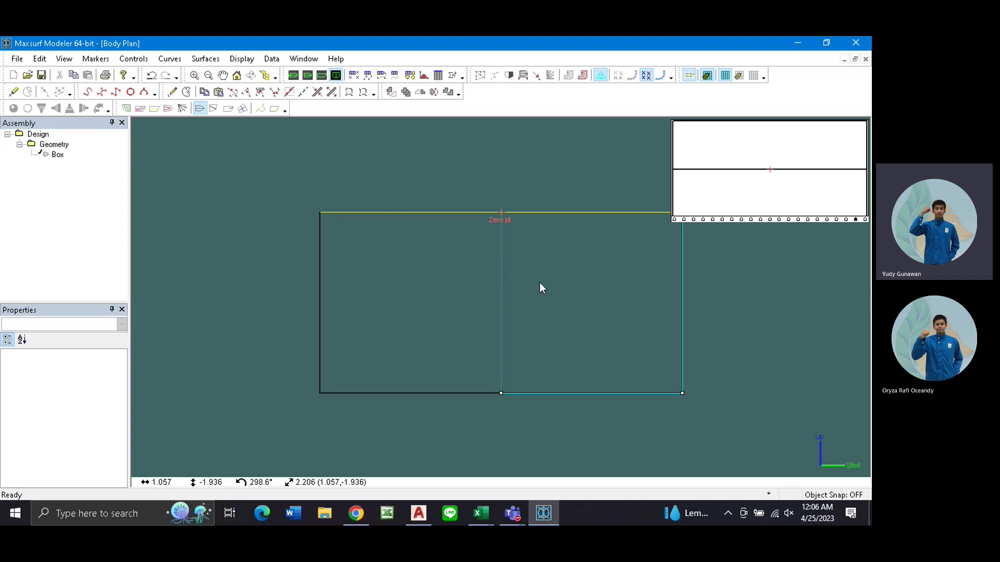
{"action": "left_click_drag", "start_coordinate": [540, 283], "coordinate": [399, 217]}
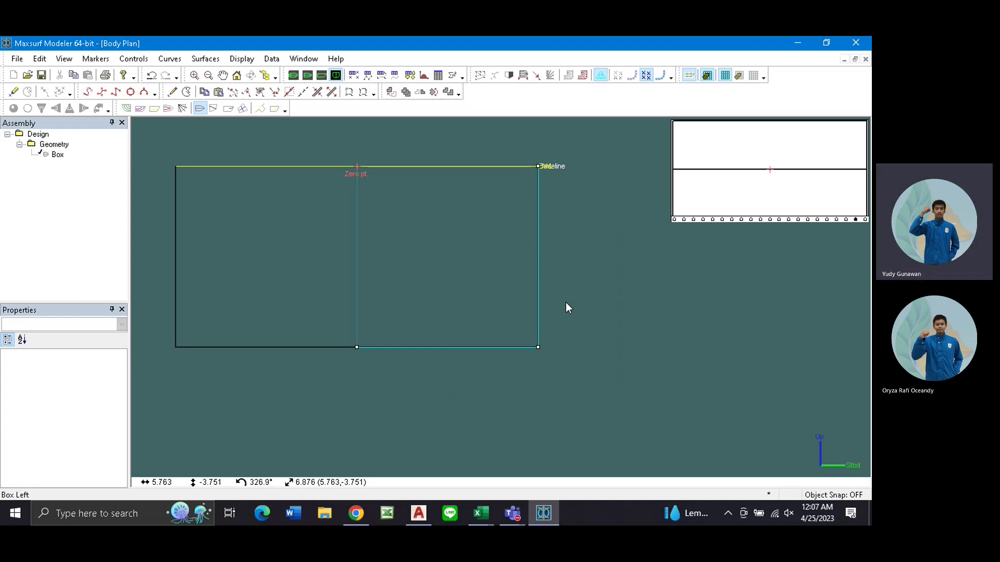
{"action": "scroll", "coordinate": [567, 308], "scroll_direction": "up", "scroll_amount": 1}
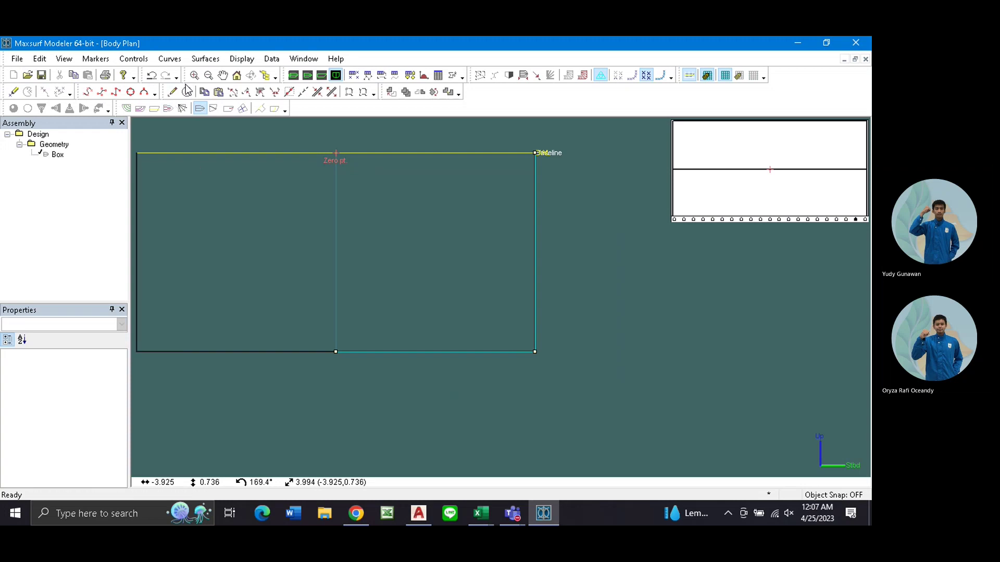
{"action": "left_click", "coordinate": [172, 92]}
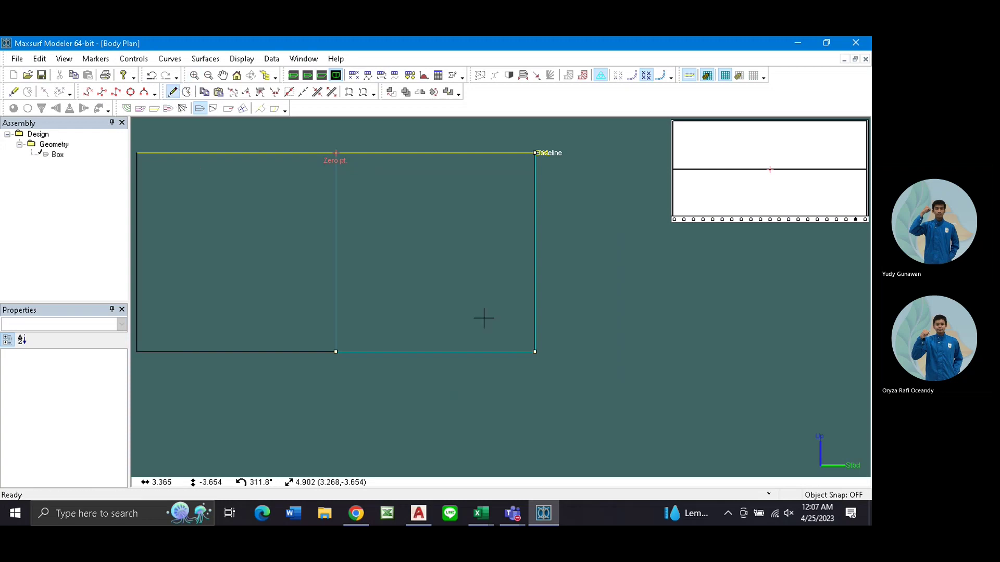
{"action": "left_click", "coordinate": [534, 343]}
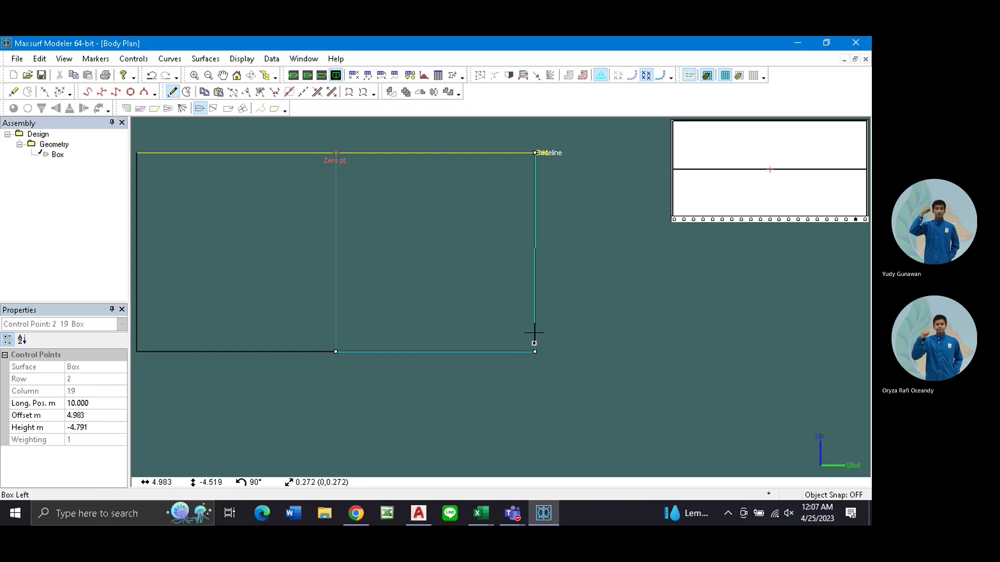
{"action": "left_click", "coordinate": [533, 332]}
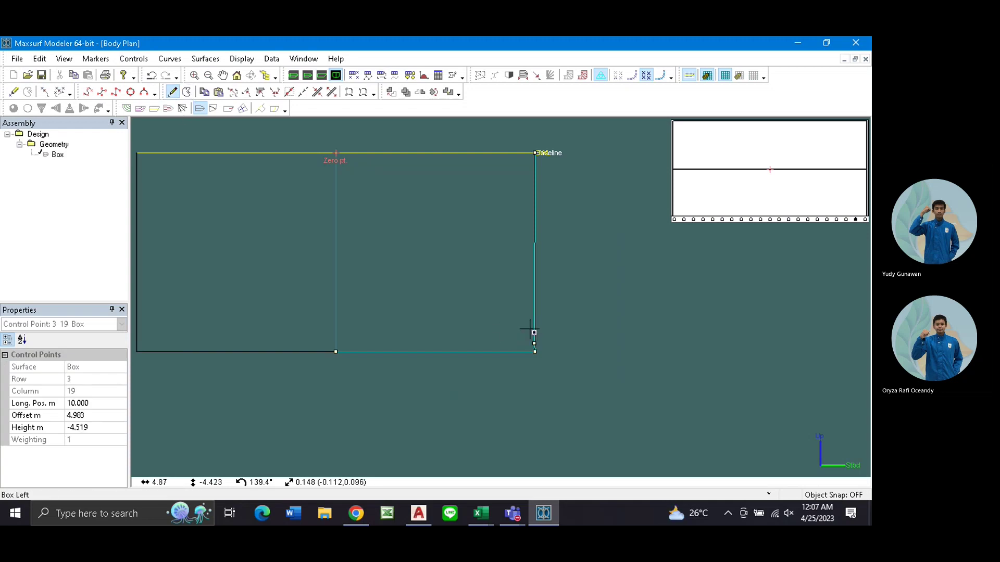
{"action": "left_click", "coordinate": [534, 324]}
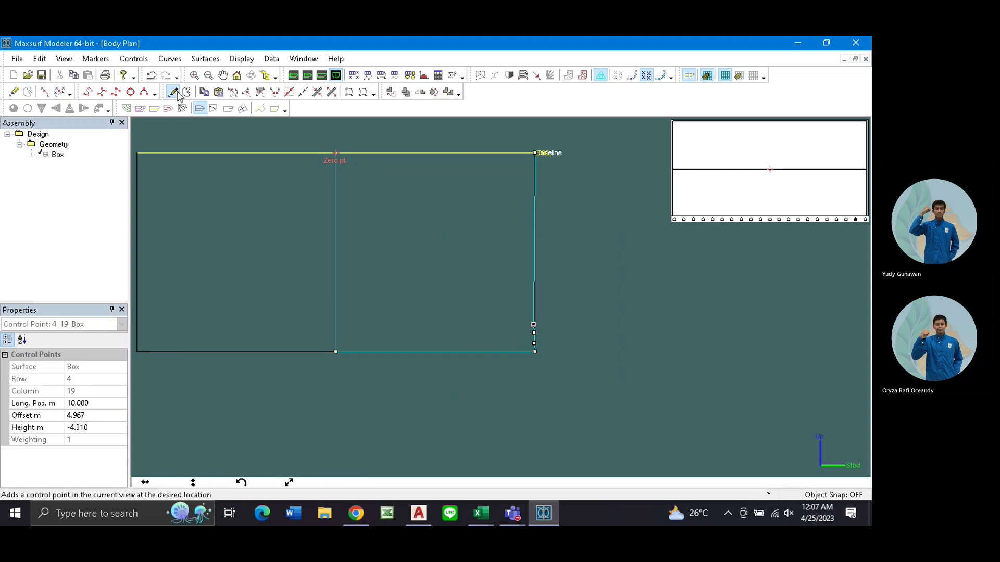
{"action": "left_click", "coordinate": [533, 317]}
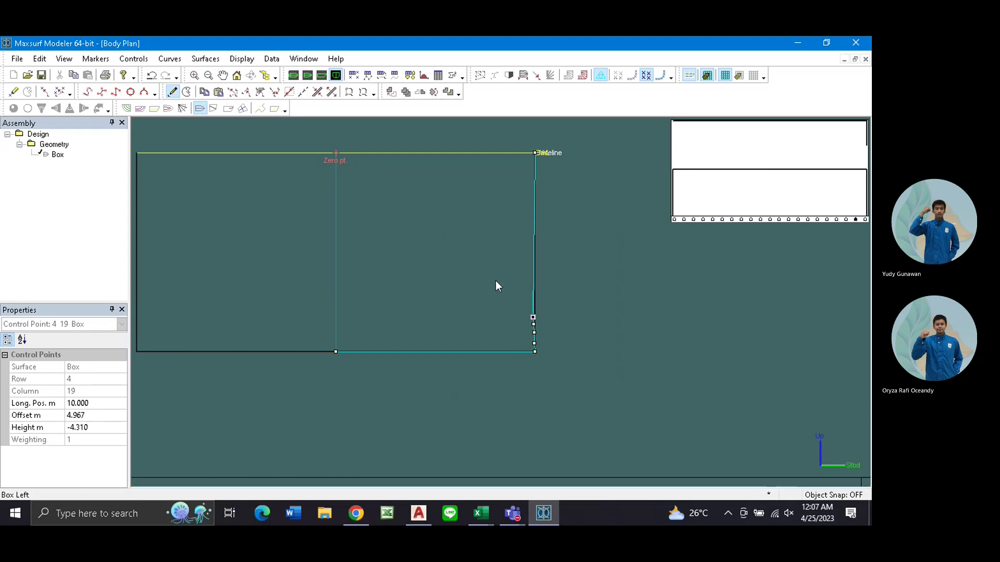
{"action": "left_click", "coordinate": [172, 91]}
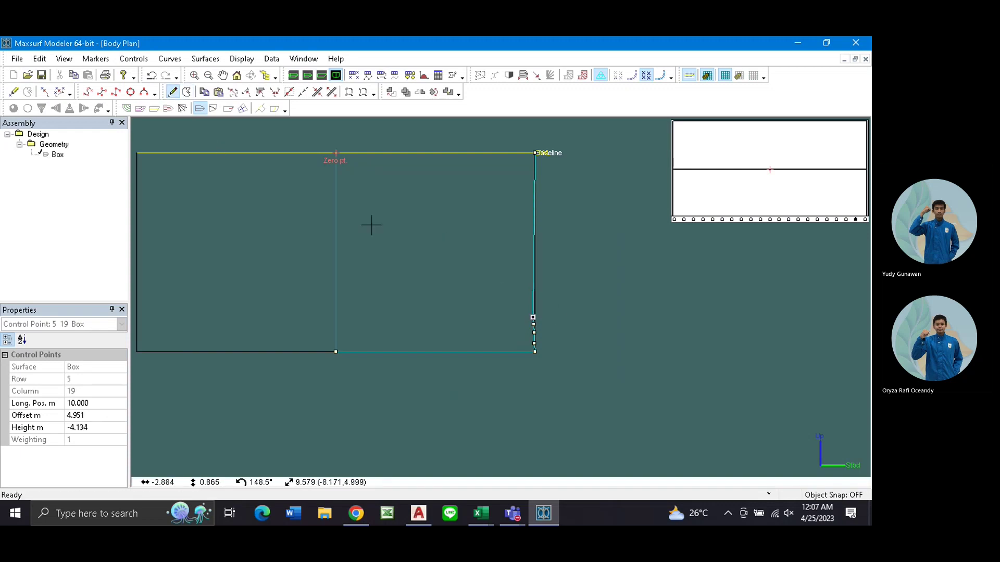
{"action": "left_click", "coordinate": [533, 312]}
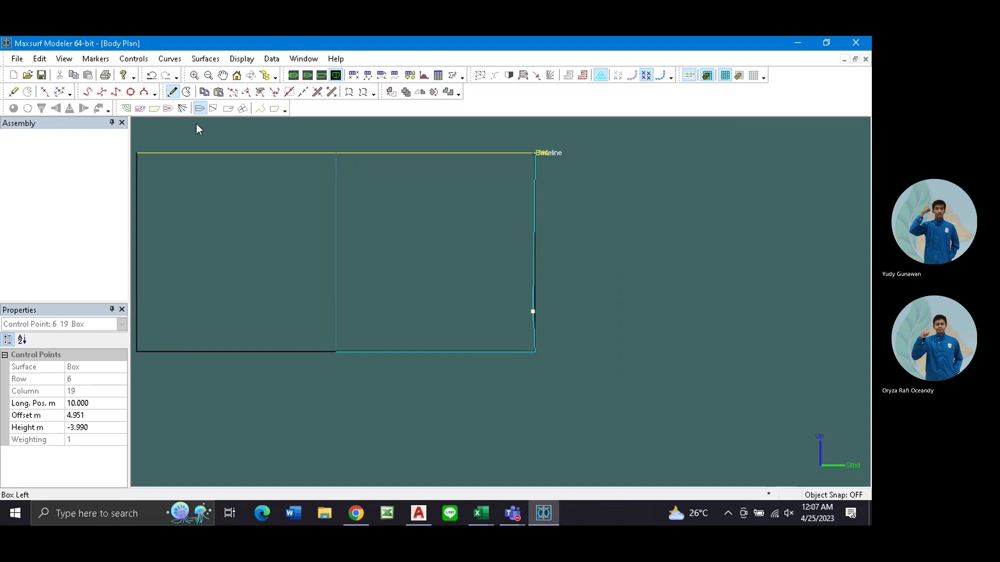
{"action": "left_click", "coordinate": [532, 304]}
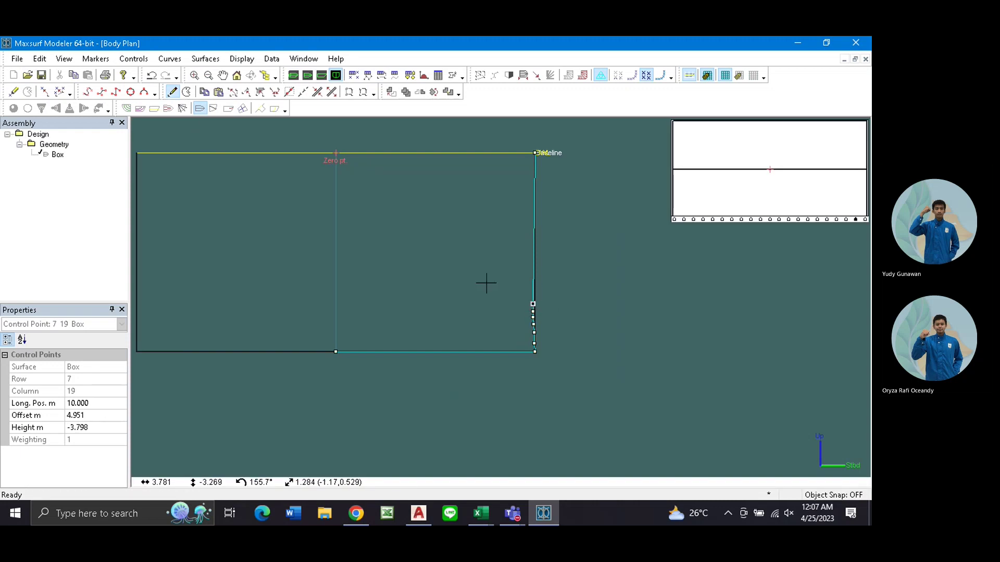
{"action": "left_click", "coordinate": [533, 295]}
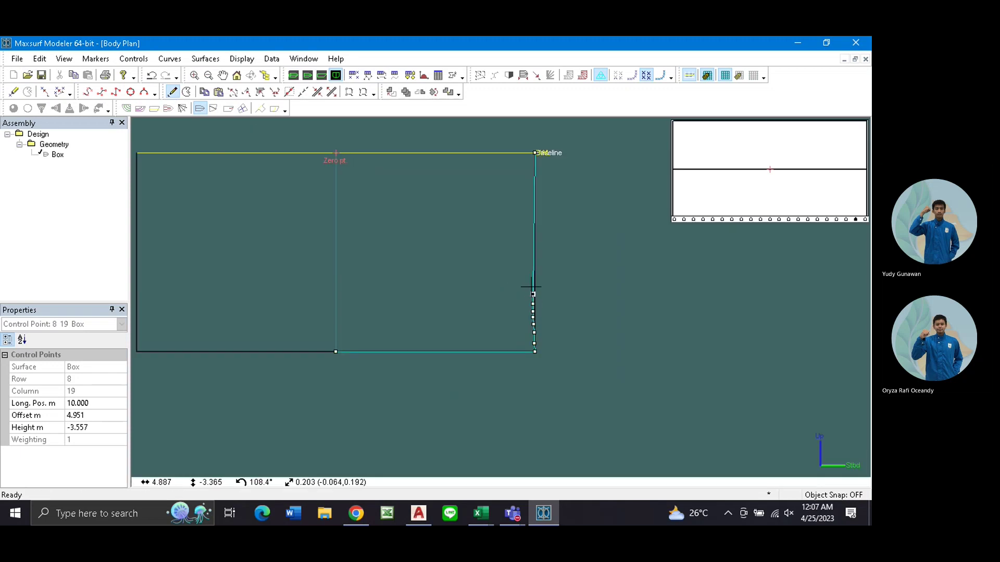
{"action": "left_click", "coordinate": [533, 286]}
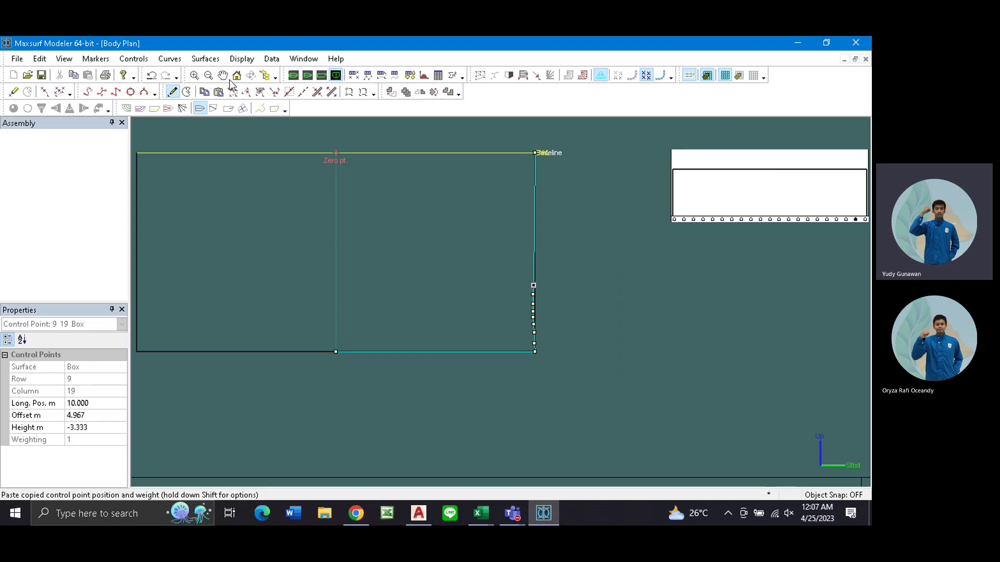
Check the rows in the Control Points table, delete the two surplus ones at -3.333 m and -3.557 m in the Body Plan view, and reopen the table.
{"action": "left_click", "coordinate": [304, 59]}
{"action": "left_click", "coordinate": [344, 227]}
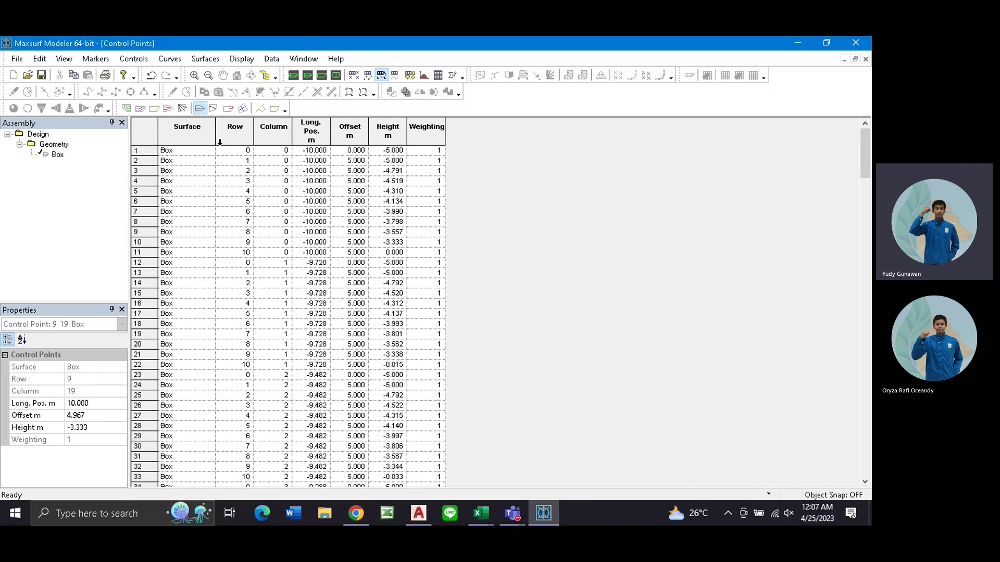
{"action": "left_click", "coordinate": [336, 76]}
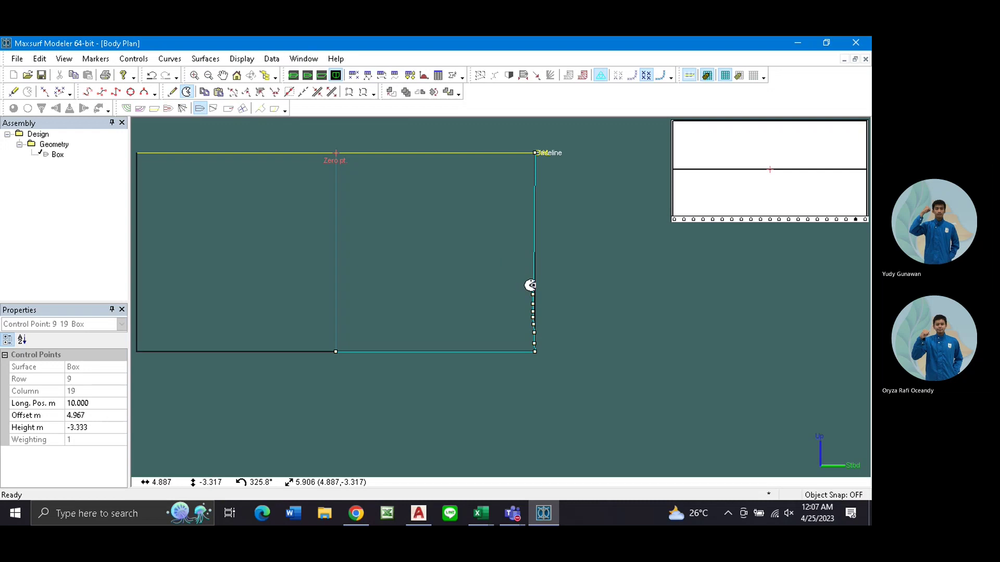
{"action": "left_click", "coordinate": [187, 92]}
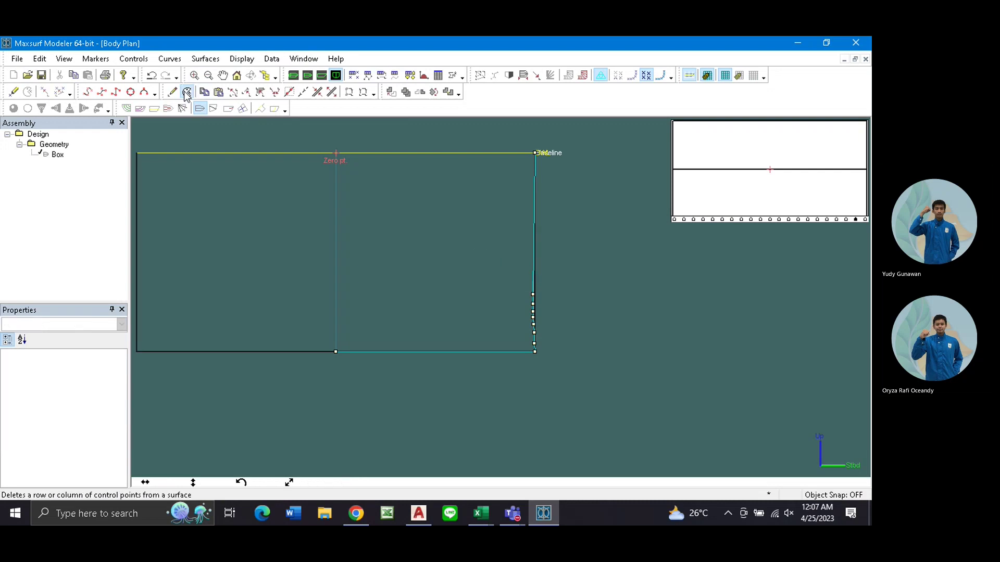
{"action": "left_click", "coordinate": [532, 295]}
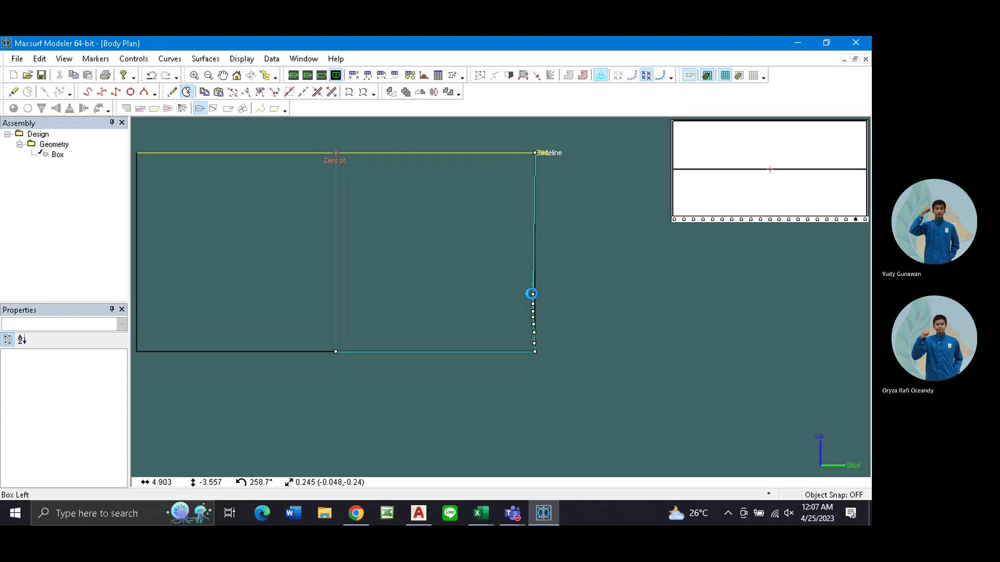
{"action": "left_click", "coordinate": [302, 58]}
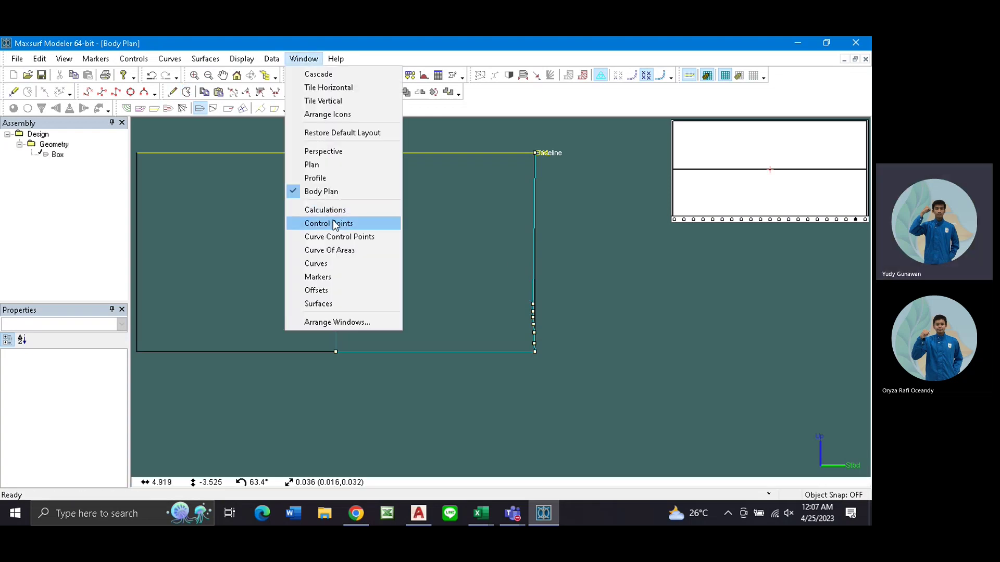
{"action": "left_click", "coordinate": [334, 224]}
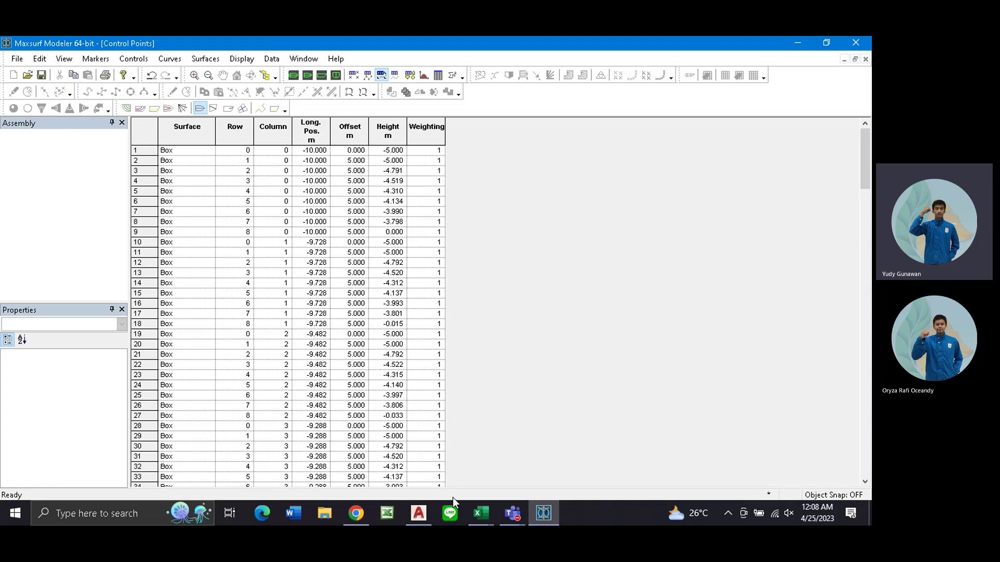
Switch to Excel and examine the station offsets in "Data kapal untuk maxsurf" and the half-breadth table on the other workbook's BODYPLAN sheet.
{"action": "mouse_move", "coordinate": [480, 513]}
{"action": "left_click", "coordinate": [552, 453]}
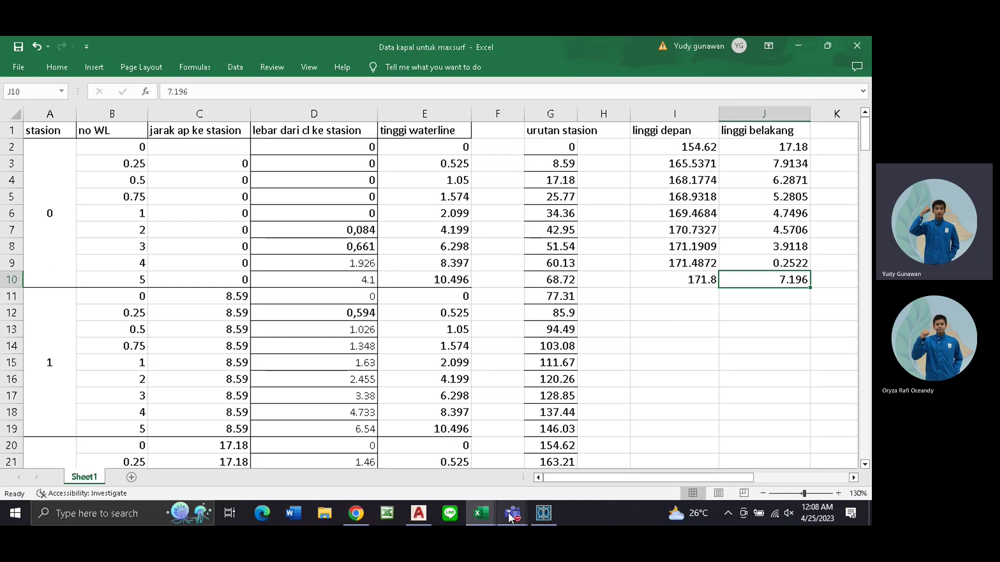
{"action": "left_click", "coordinate": [480, 513]}
{"action": "left_click", "coordinate": [401, 432]}
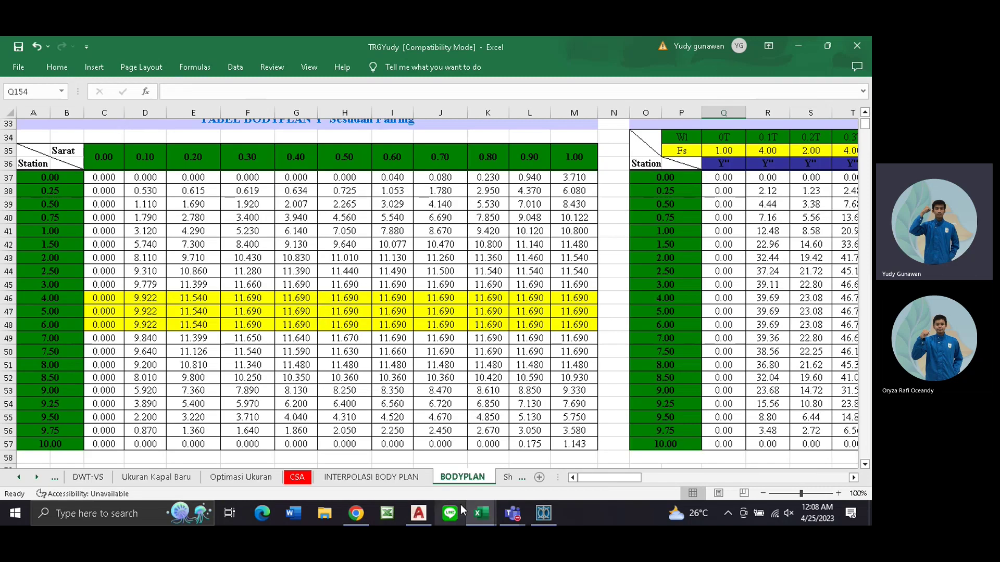
{"action": "left_click", "coordinate": [542, 513]}
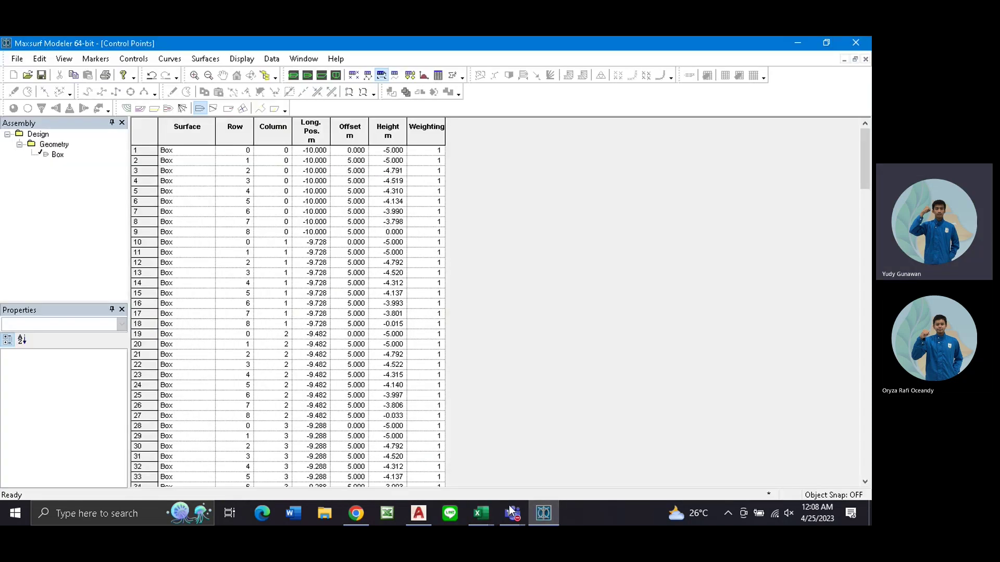
Copy the station distances, half-breadths and waterline heights in C2:E190 of the Excel workbook "Data kapal untuk maxsurf".
{"action": "left_click", "coordinate": [481, 514]}
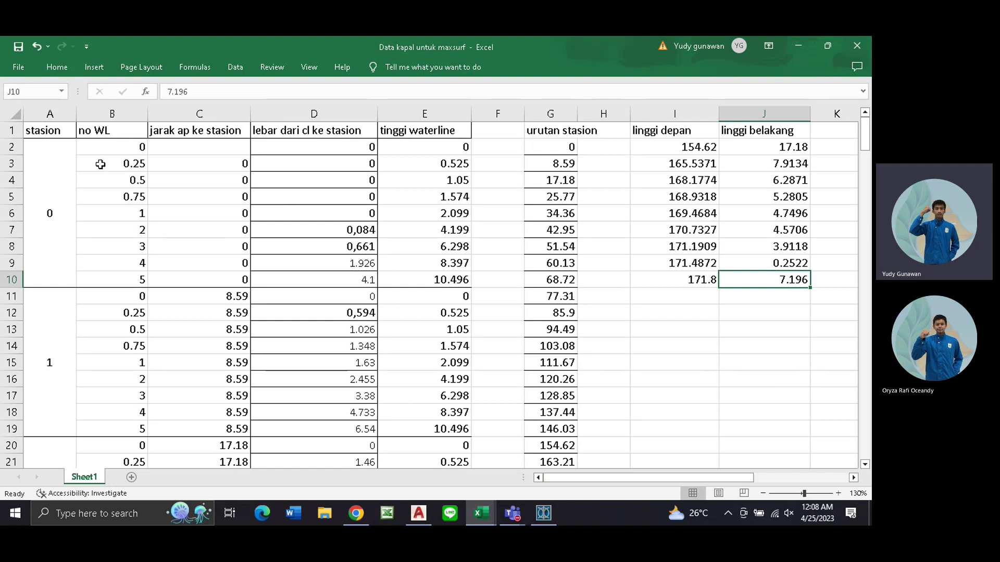
{"action": "left_click", "coordinate": [118, 147]}
{"action": "left_click", "coordinate": [180, 147]}
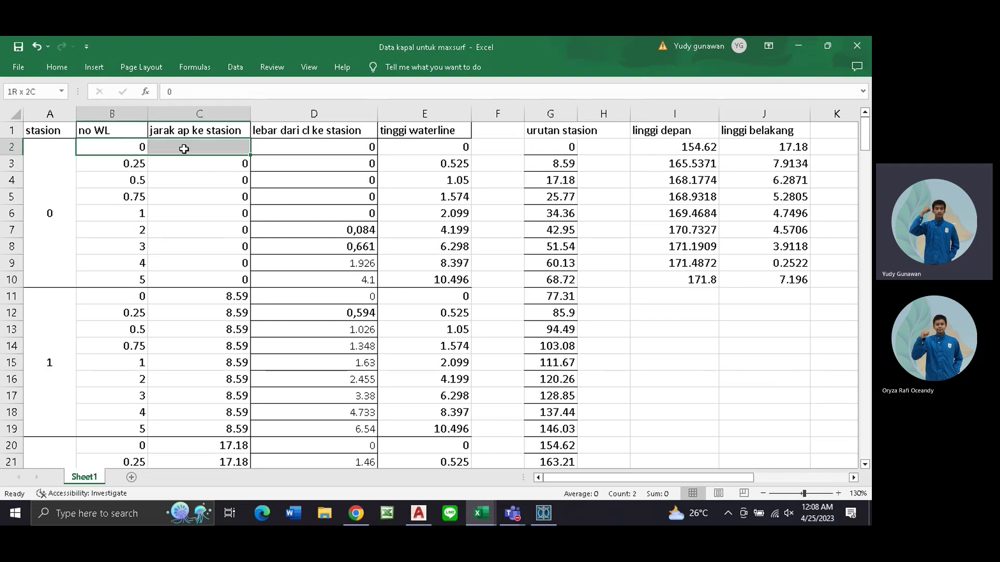
{"action": "left_click", "coordinate": [110, 147]}
{"action": "left_click_drag", "start_coordinate": [177, 147], "coordinate": [291, 147]}
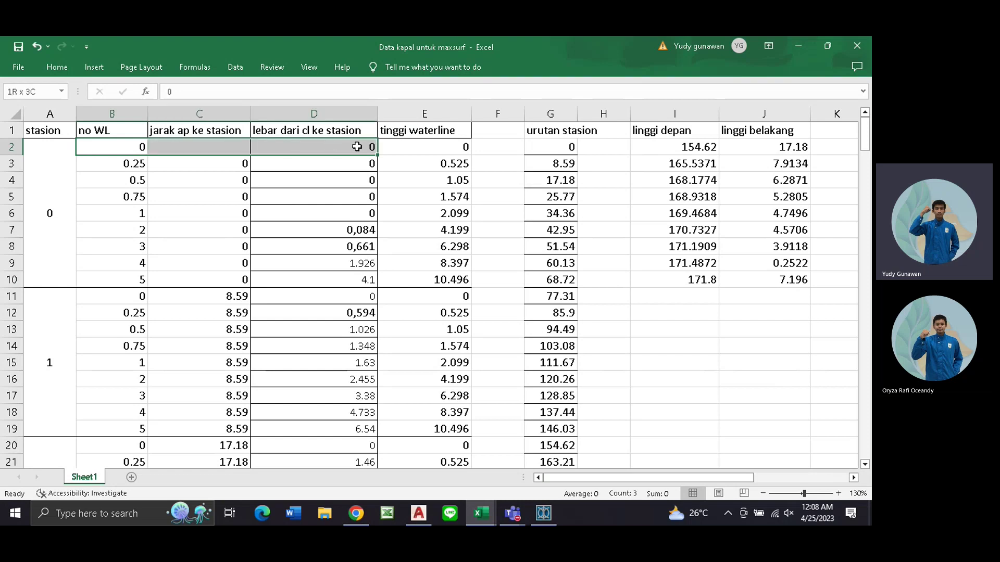
{"action": "left_click_drag", "start_coordinate": [197, 150], "coordinate": [453, 424]}
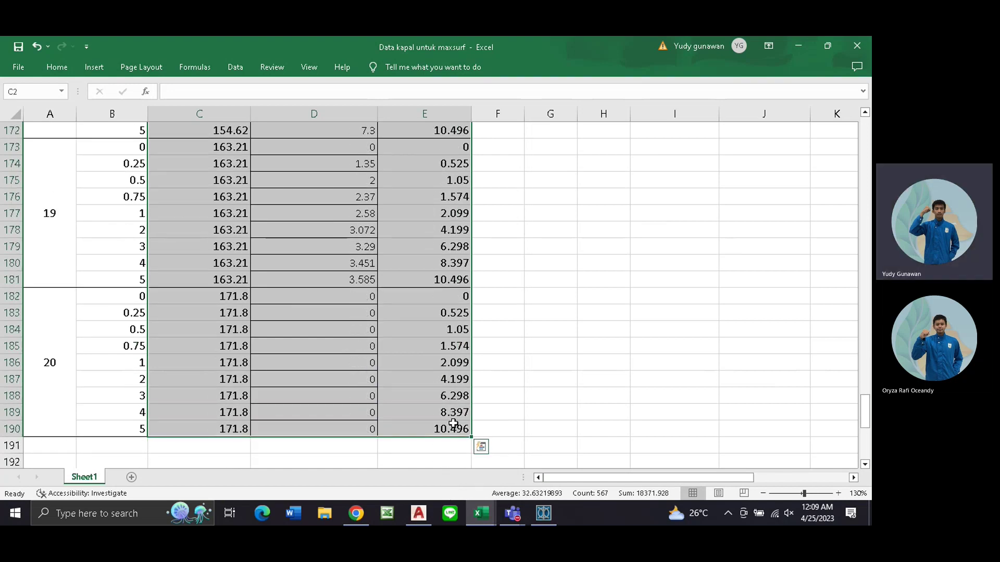
{"action": "key", "text": "ctrl+c"}
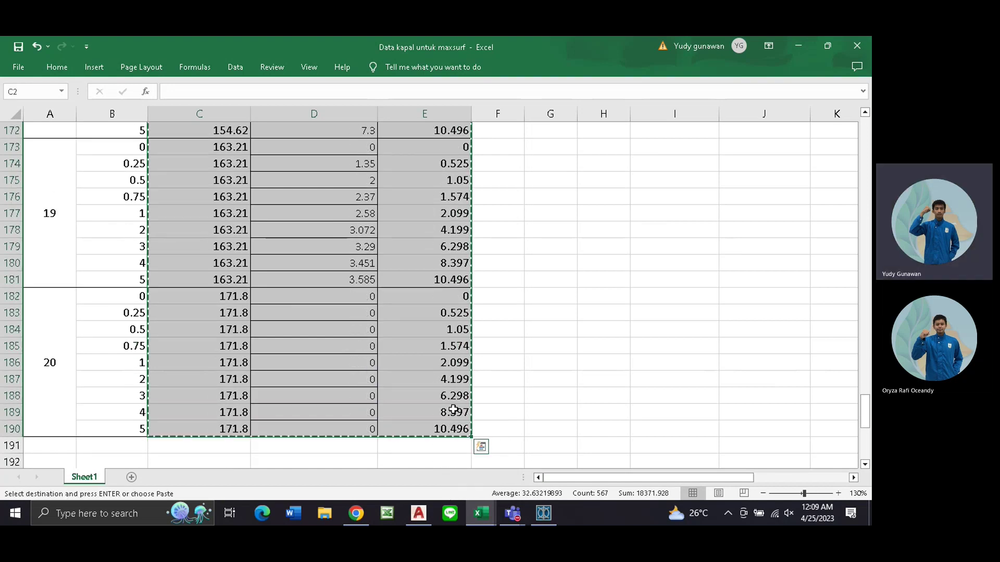
Switch to Maxsurf and paste the copied data over Long. Pos., Offset and Height for all 189 control points, and check the table from its first row.
{"action": "left_click", "coordinate": [537, 506]}
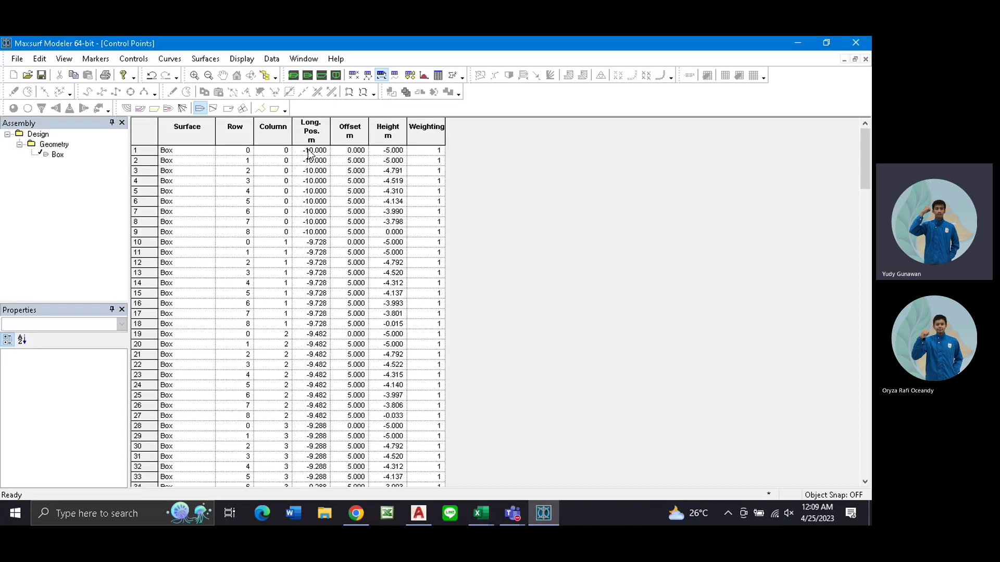
{"action": "left_click_drag", "start_coordinate": [309, 152], "coordinate": [401, 474]}
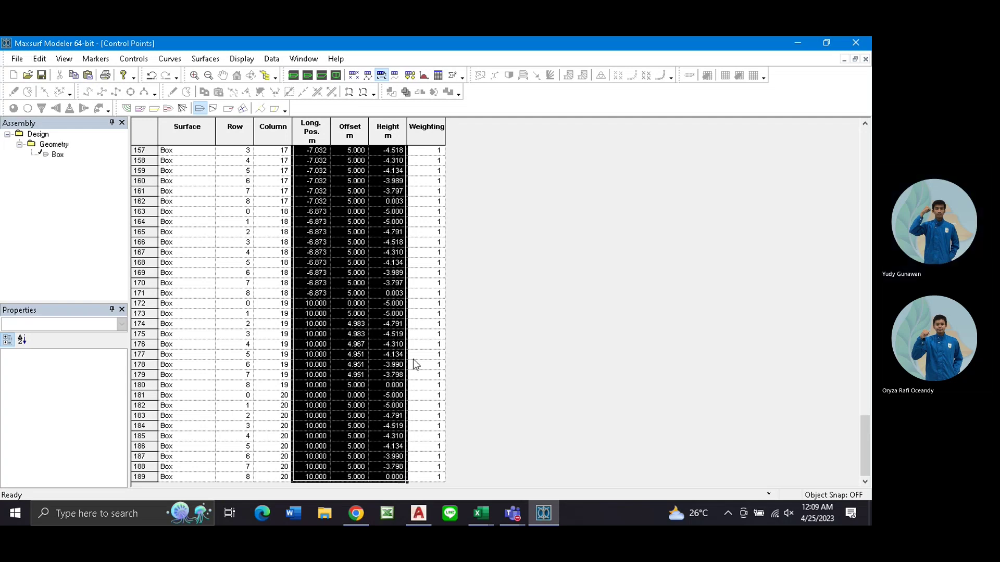
{"action": "key", "text": "ctrl+v"}
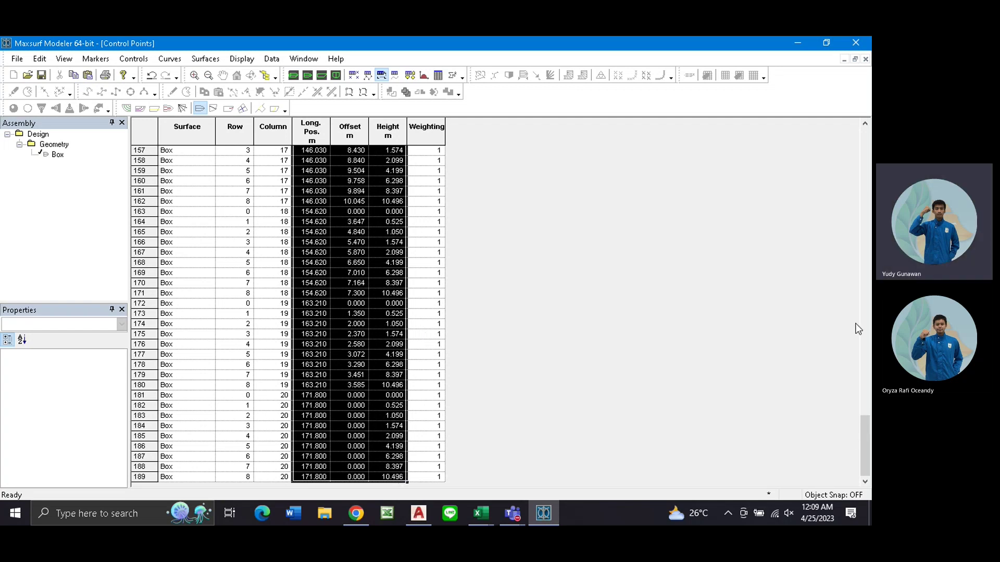
{"action": "scroll", "coordinate": [864, 452], "scroll_direction": "up", "scroll_amount": 3}
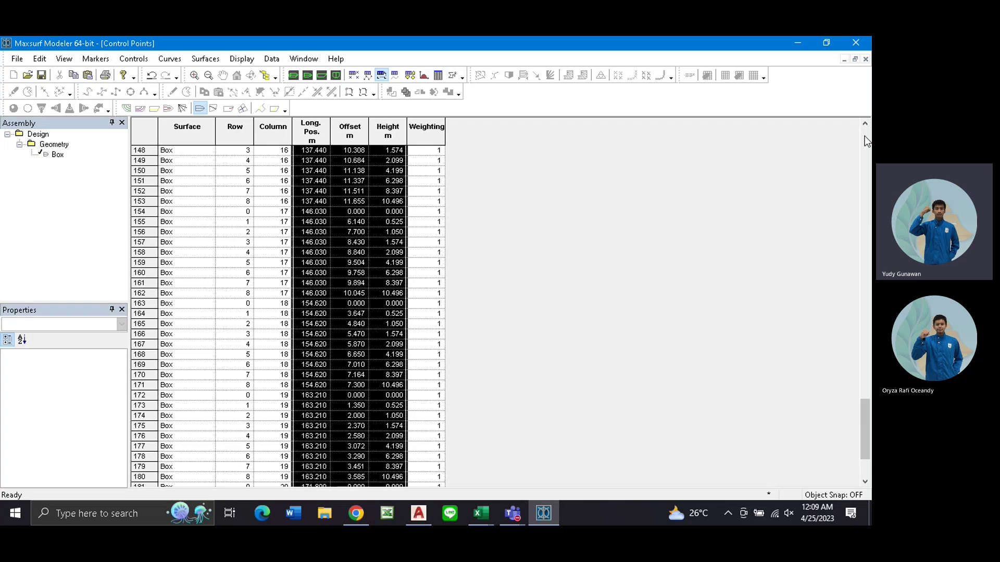
{"action": "left_click_drag", "start_coordinate": [865, 434], "coordinate": [858, 156]}
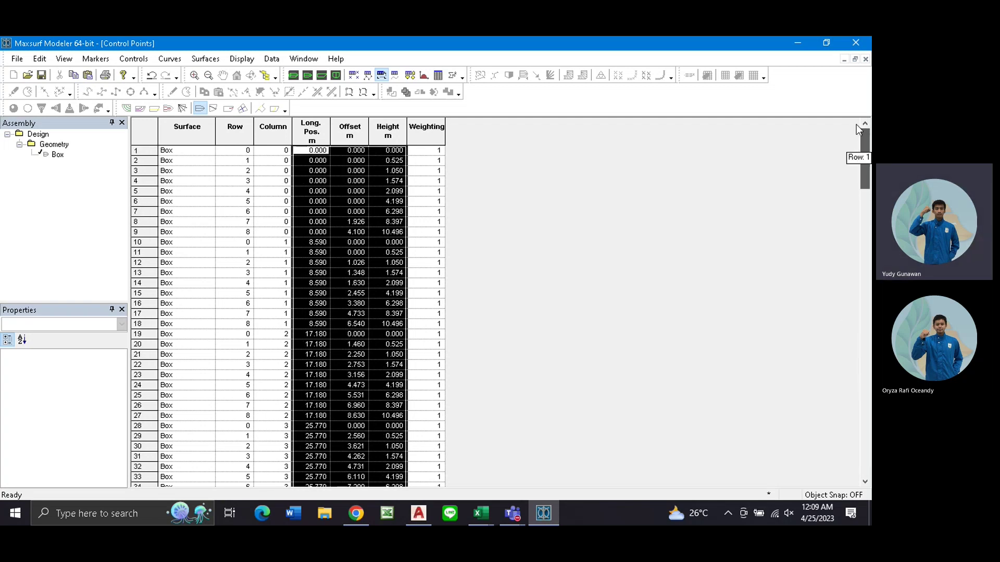
Open the Design Grid settings and add 21 sections.
{"action": "left_click", "coordinate": [249, 60]}
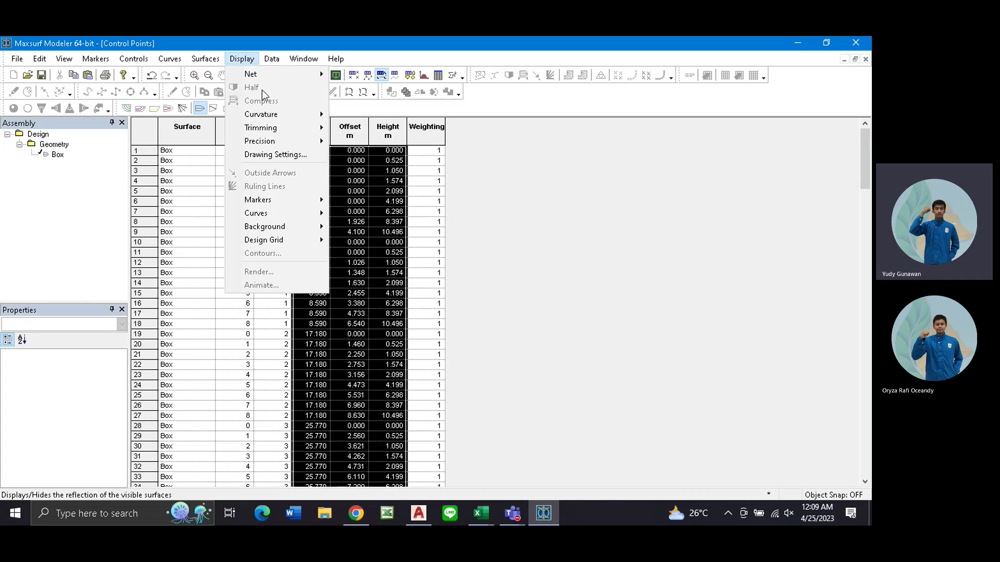
{"action": "key", "text": "Escape"}
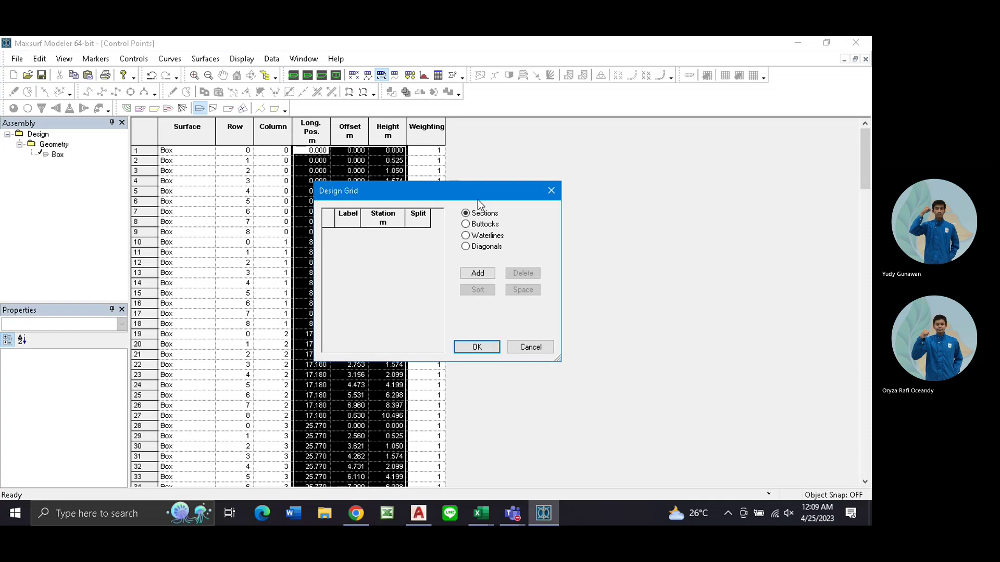
{"action": "left_click", "coordinate": [477, 273]}
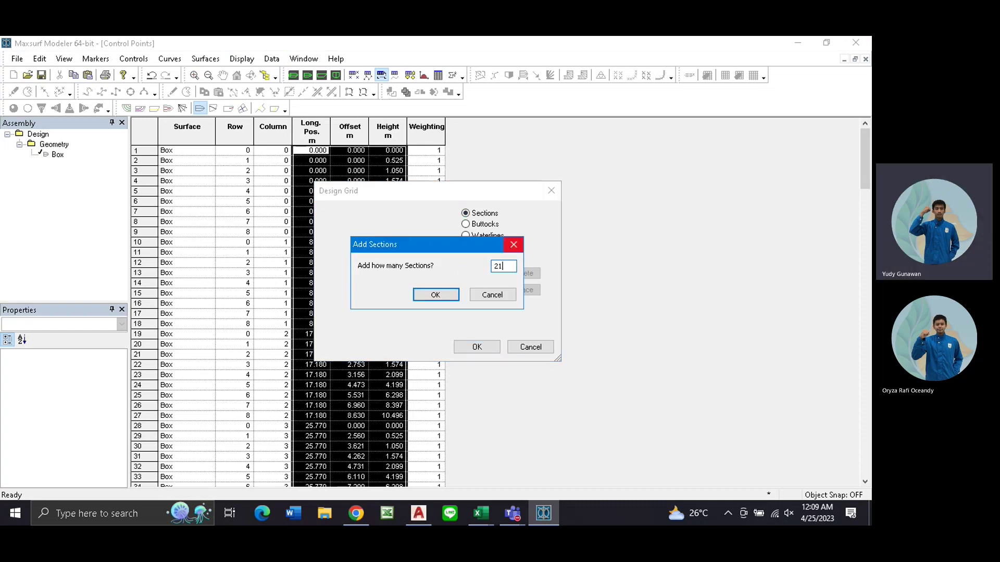
{"action": "left_click", "coordinate": [435, 295]}
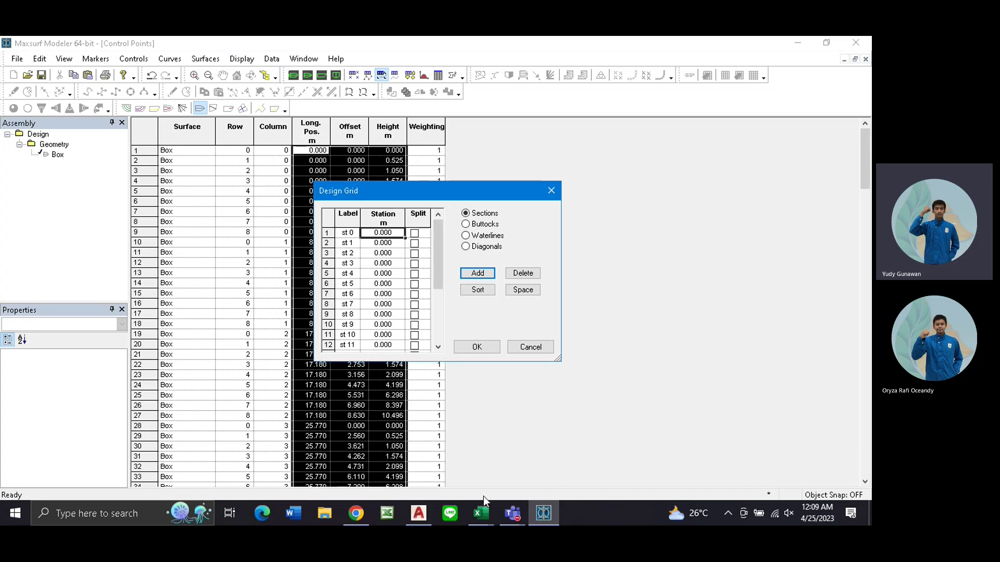
Switch to Excel, copy the station positions in G2:G22 of "Data kapal untuk maxsurf", and paste them into the Design Grid's Station column in Maxsurf.
{"action": "mouse_move", "coordinate": [480, 513]}
{"action": "left_click", "coordinate": [516, 433]}
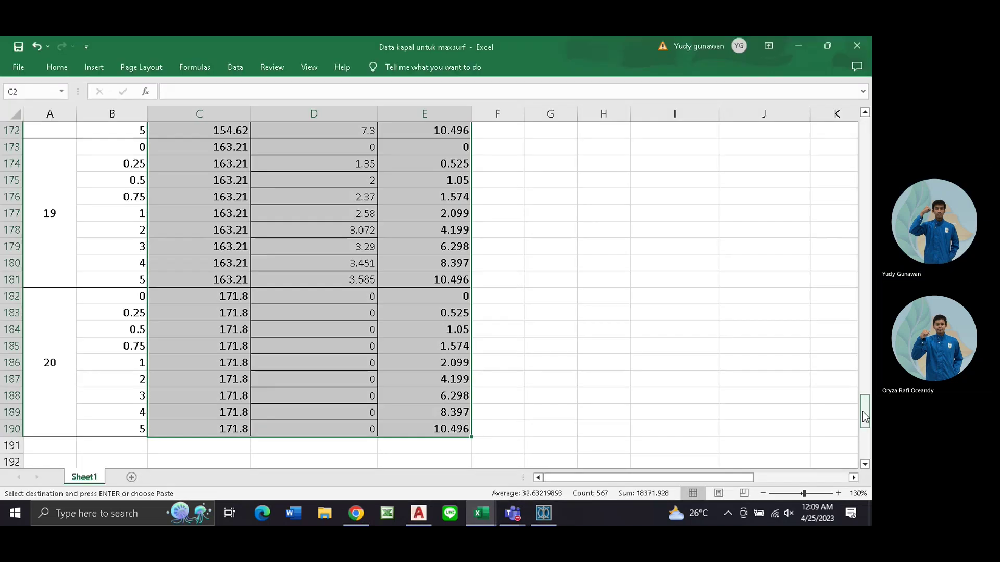
{"action": "left_click_drag", "start_coordinate": [864, 416], "coordinate": [865, 123]}
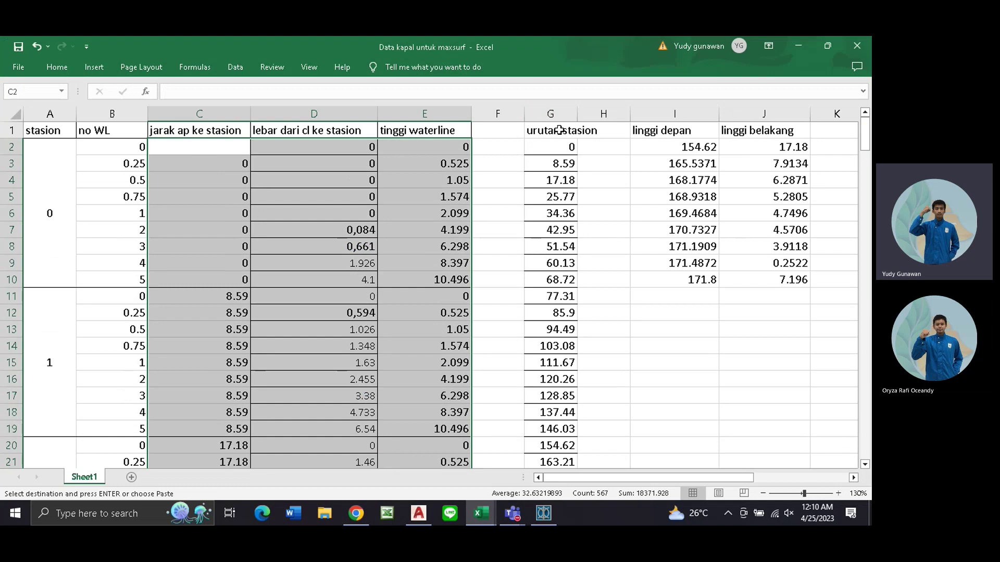
{"action": "left_click_drag", "start_coordinate": [555, 142], "coordinate": [564, 425]}
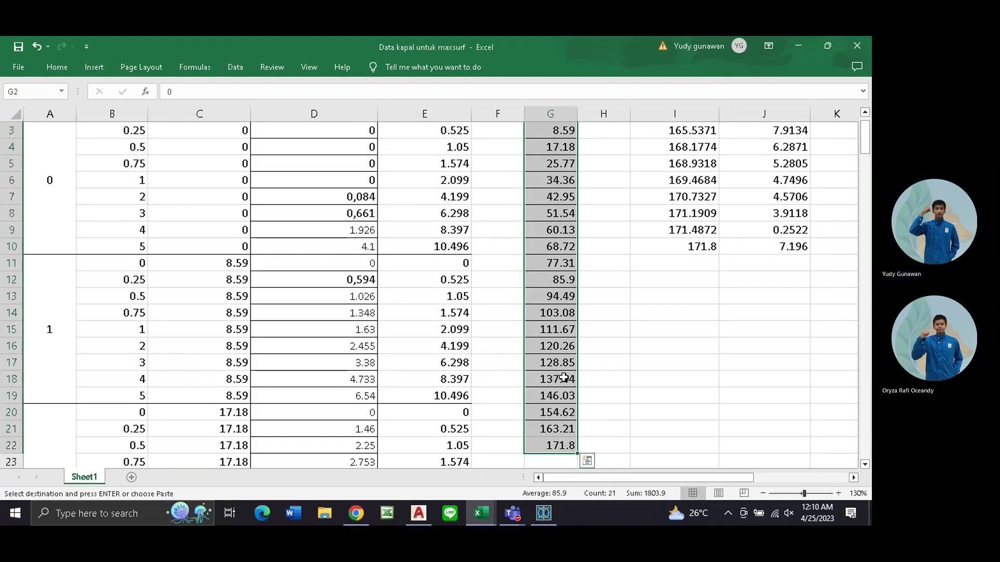
{"action": "key", "text": "ctrl+c"}
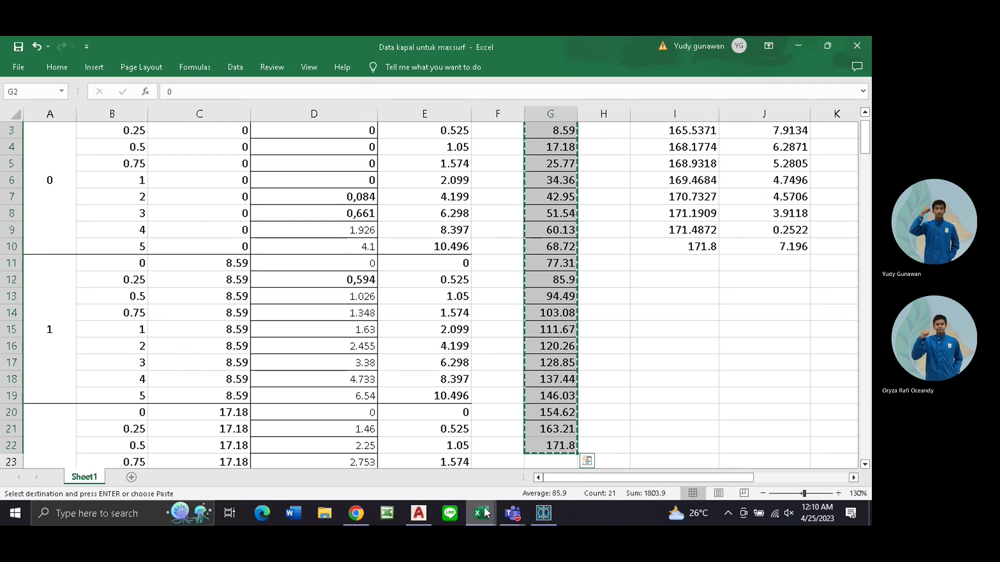
{"action": "left_click", "coordinate": [543, 513]}
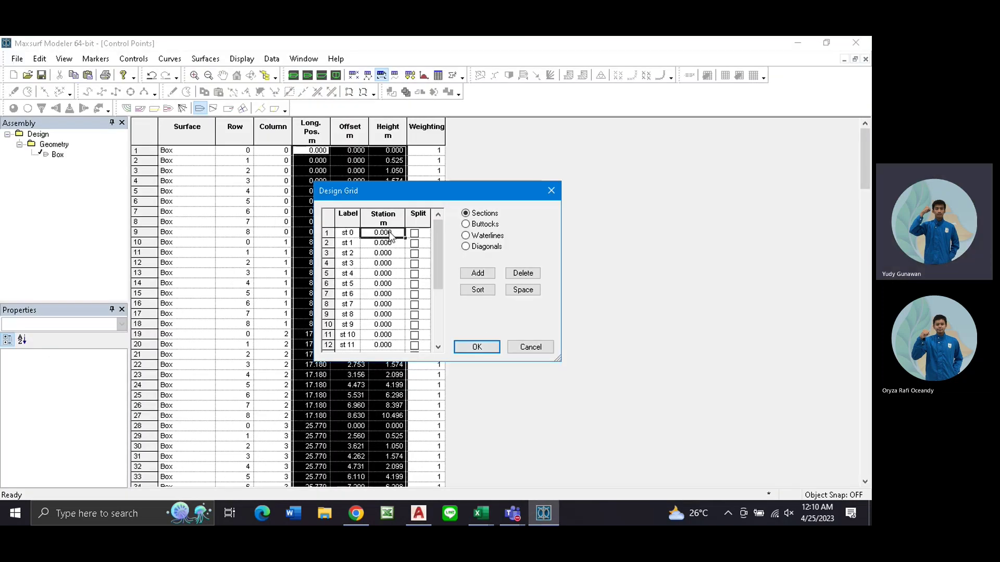
{"action": "key", "text": "ctrl+v"}
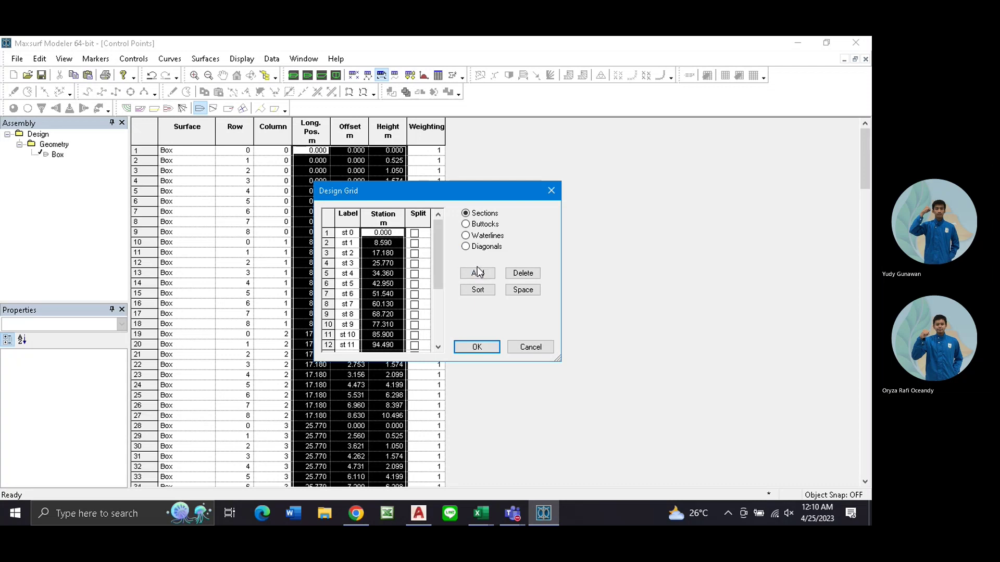
Add four buttocks to the design grid and space them evenly across the width of the model.
{"action": "left_click", "coordinate": [477, 225]}
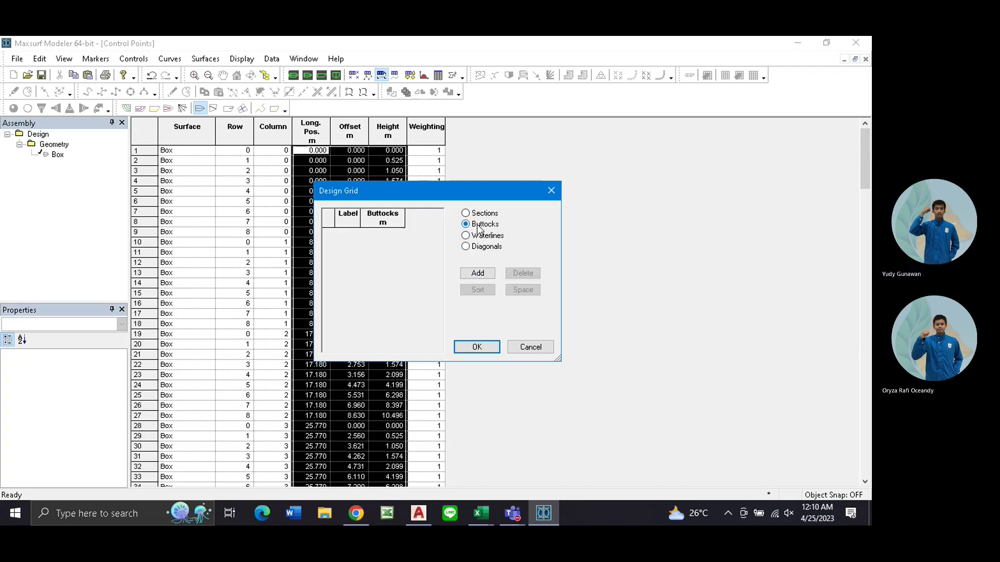
{"action": "left_click", "coordinate": [475, 216]}
{"action": "left_click", "coordinate": [478, 225]}
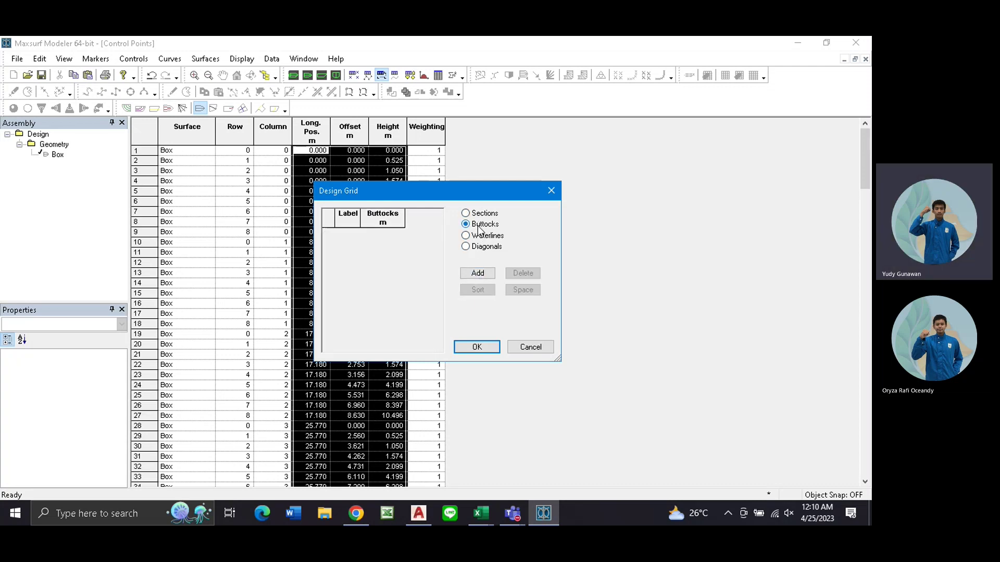
{"action": "left_click", "coordinate": [487, 271]}
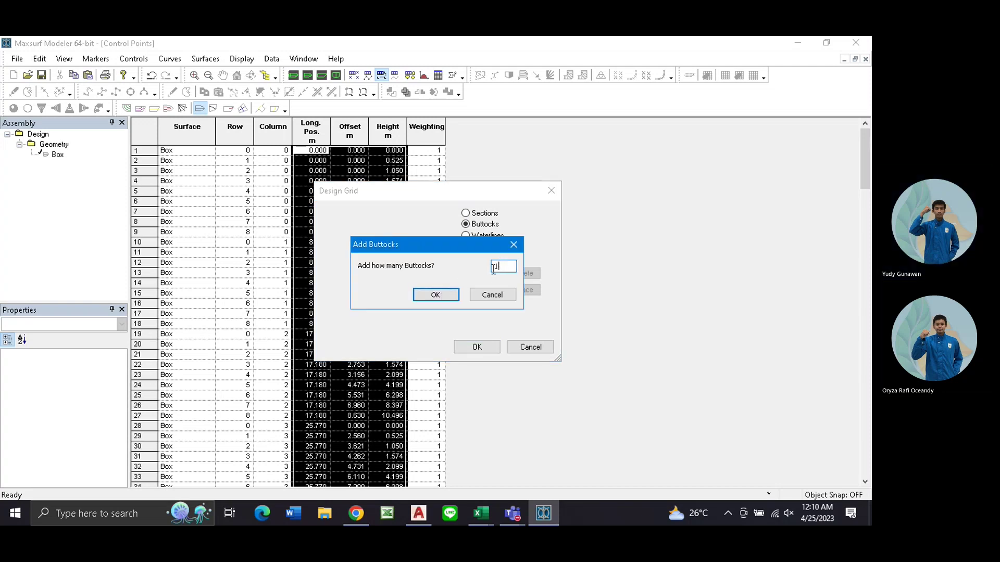
{"action": "key", "text": "Return"}
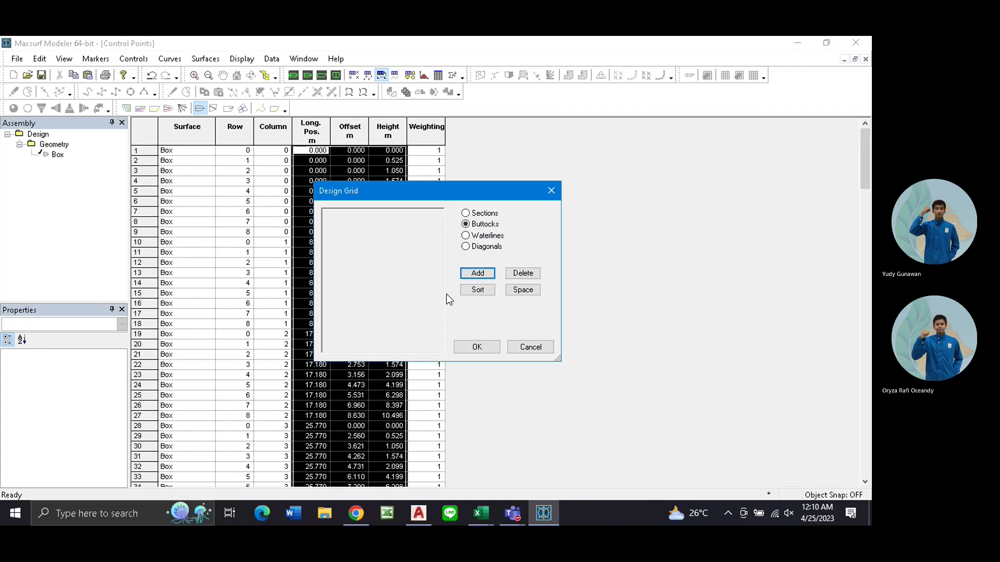
{"action": "left_click", "coordinate": [522, 290]}
{"action": "left_click", "coordinate": [440, 266]}
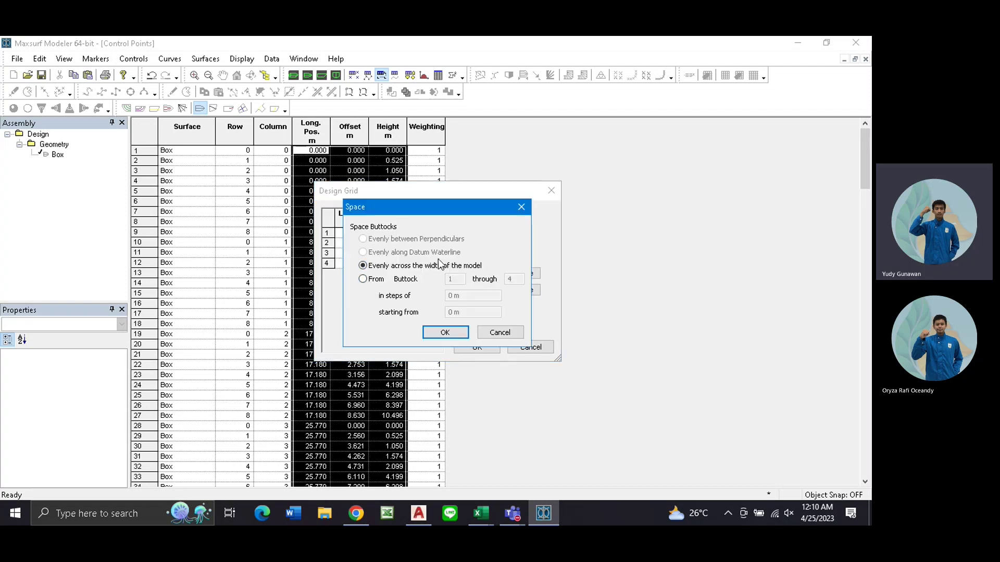
{"action": "left_click", "coordinate": [446, 333]}
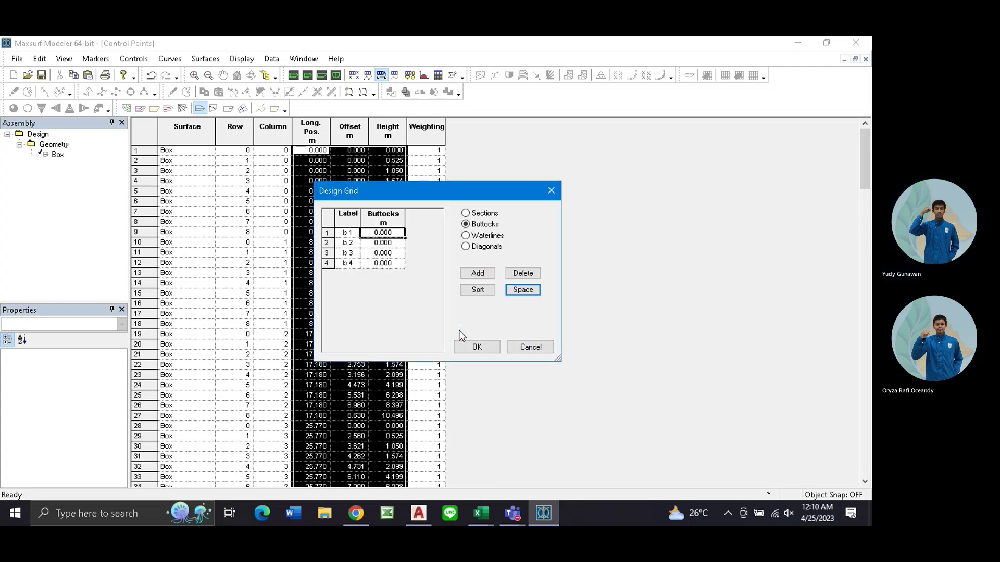
Add nine waterlines to the design grid.
{"action": "left_click", "coordinate": [466, 236]}
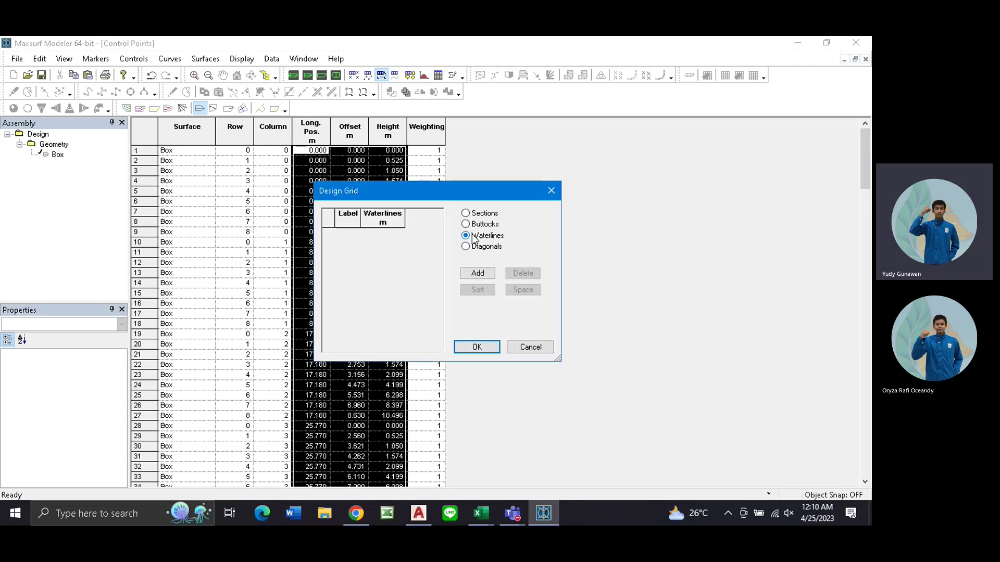
{"action": "left_click", "coordinate": [479, 277]}
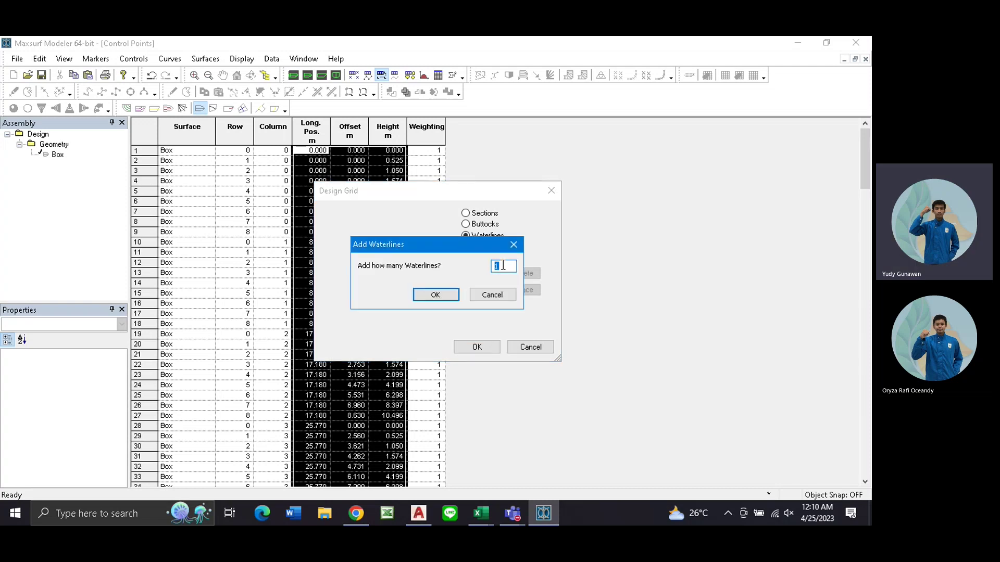
{"action": "type", "text": "9"}
{"action": "left_click", "coordinate": [451, 294]}
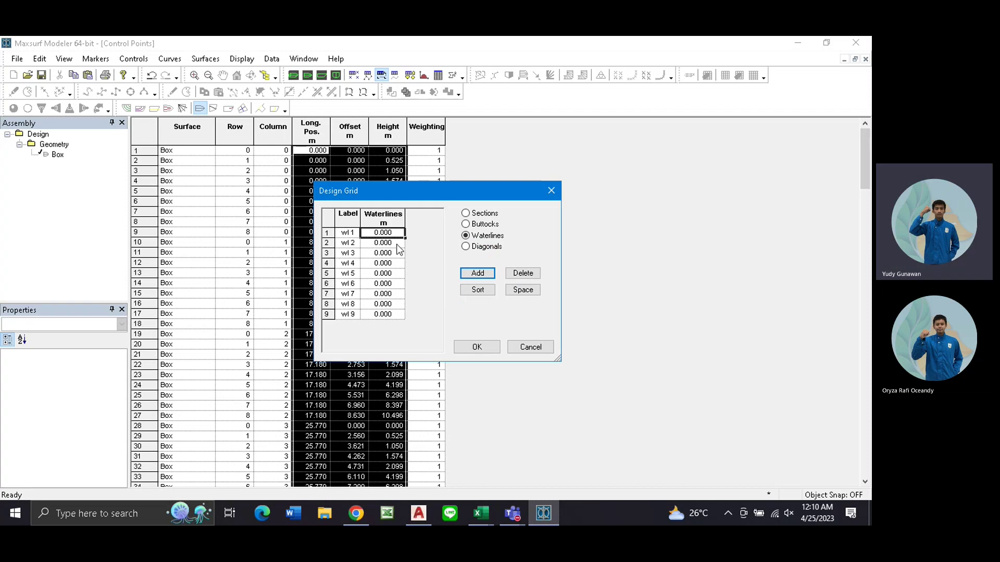
Switch to Excel, copy the waterline heights in E2:E10, paste them into the Design Grid's Waterlines column in Maxsurf, and accept the grid.
{"action": "left_click", "coordinate": [479, 512]}
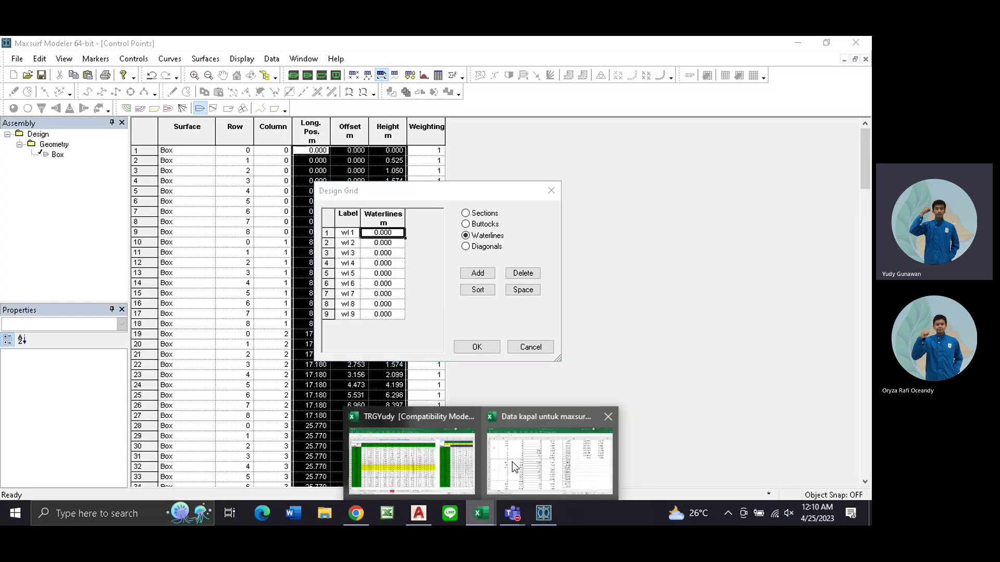
{"action": "left_click", "coordinate": [511, 461]}
{"action": "scroll", "coordinate": [507, 350], "scroll_direction": "up", "scroll_amount": 1}
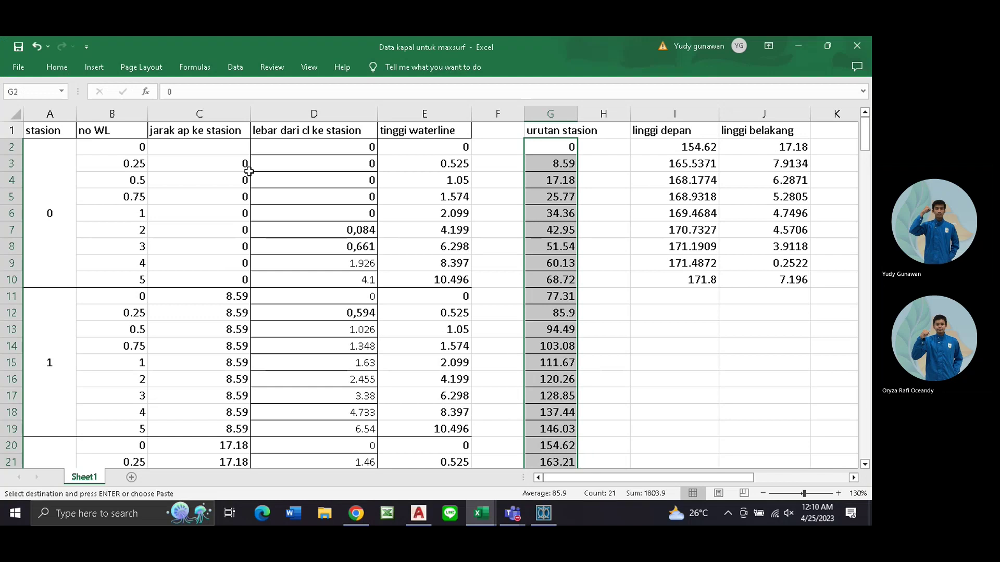
{"action": "left_click_drag", "start_coordinate": [422, 144], "coordinate": [440, 280]}
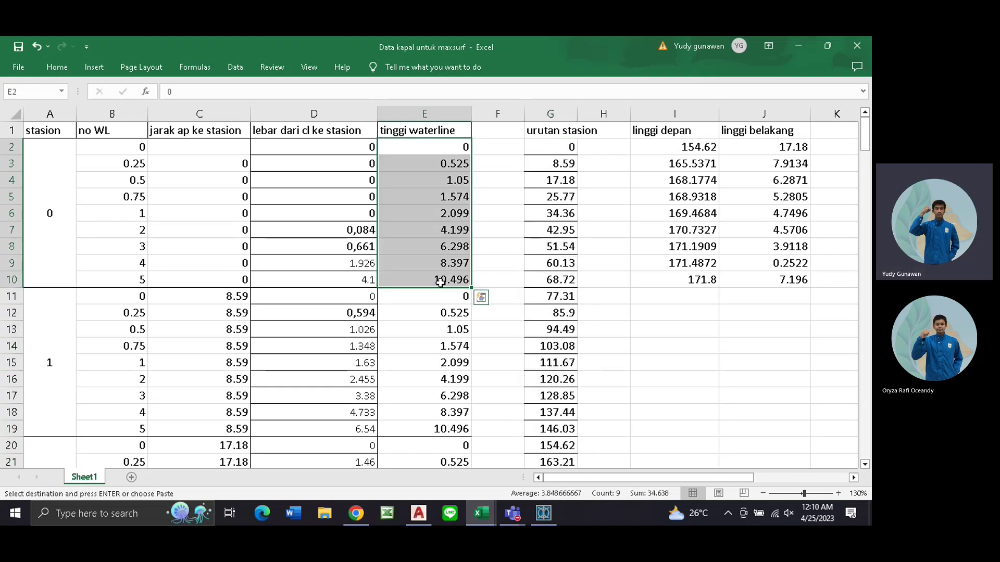
{"action": "key", "text": "ctrl+c"}
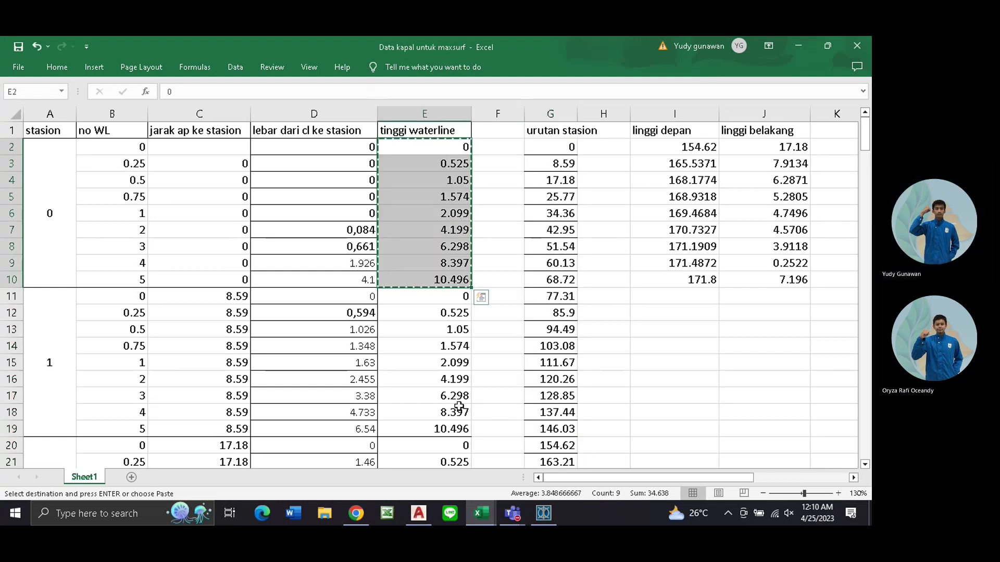
{"action": "key", "text": "alt+Tab"}
{"action": "key", "text": "ctrl+v"}
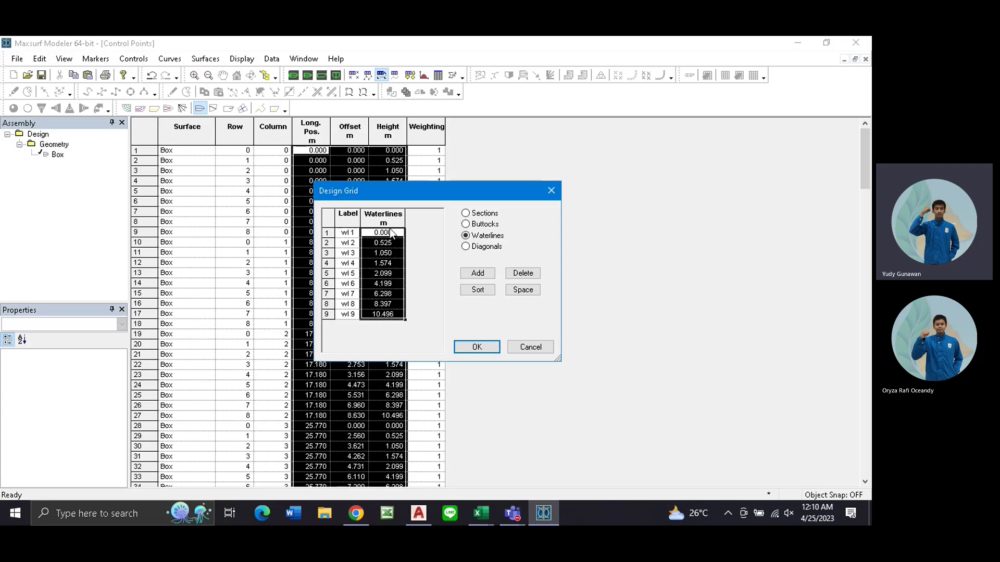
{"action": "left_click", "coordinate": [477, 348]}
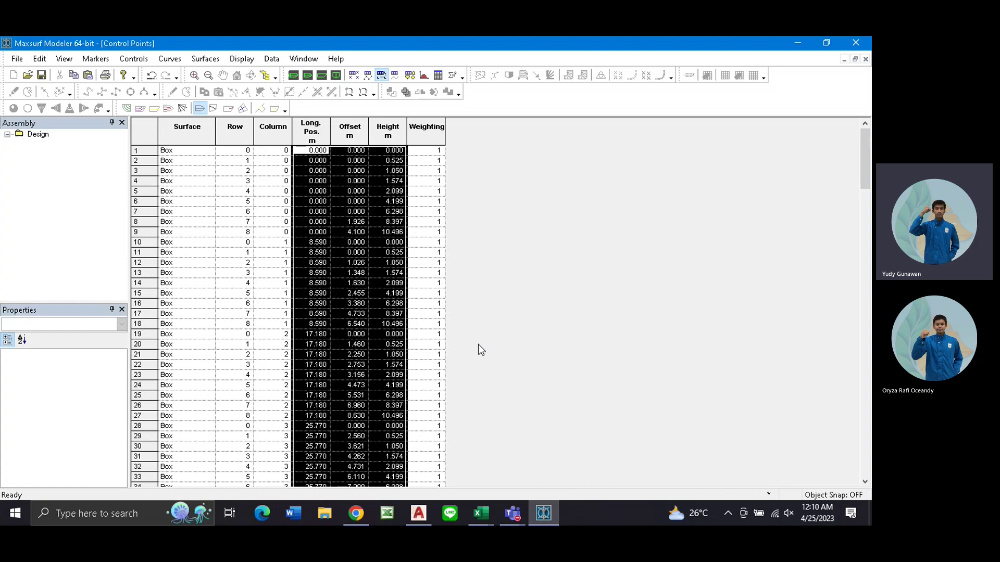
Check the hull surface and its design grid in the Profile, Perspective, Body Plan and Plan views.
{"action": "left_click", "coordinate": [322, 76]}
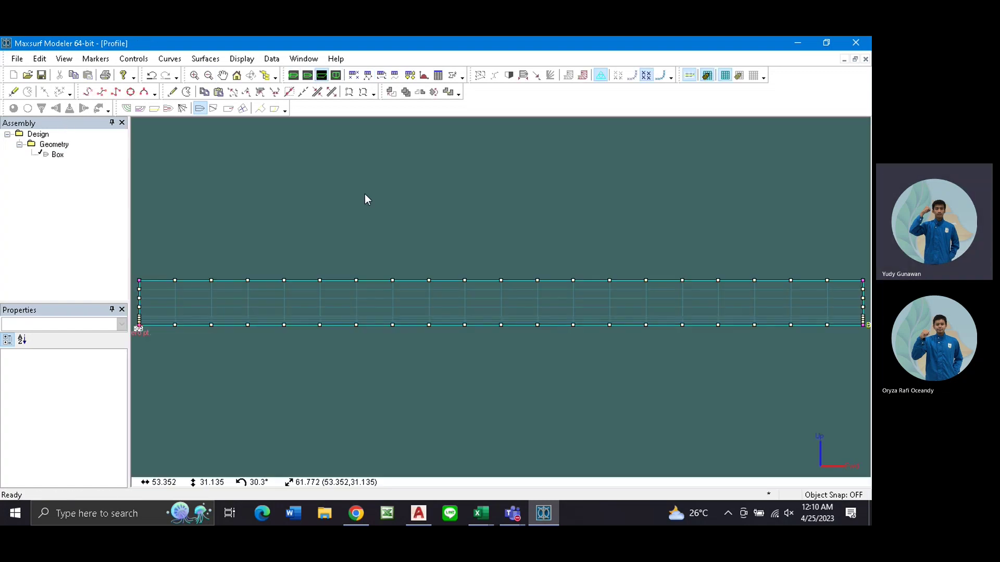
{"action": "left_click", "coordinate": [293, 76]}
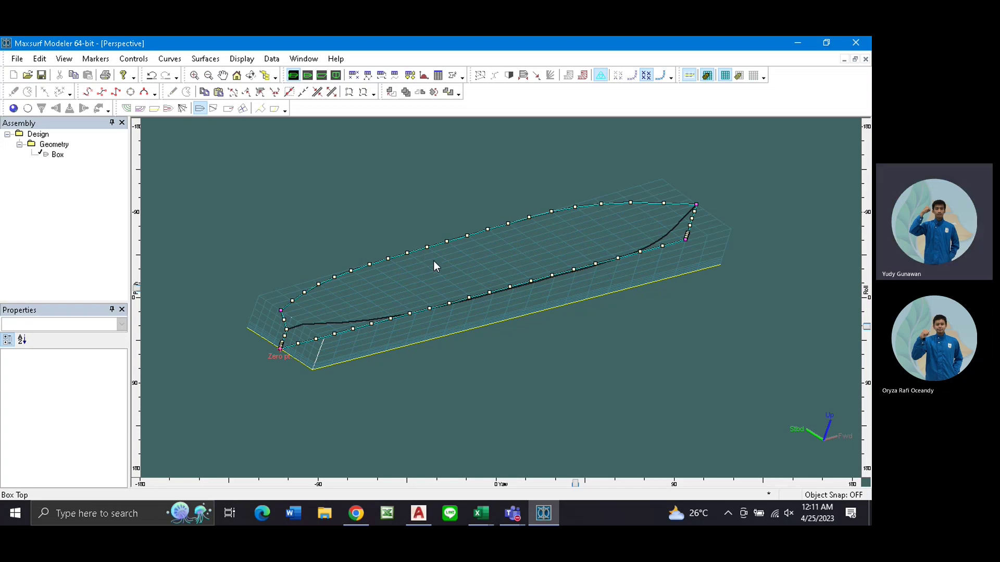
{"action": "left_click", "coordinate": [321, 75]}
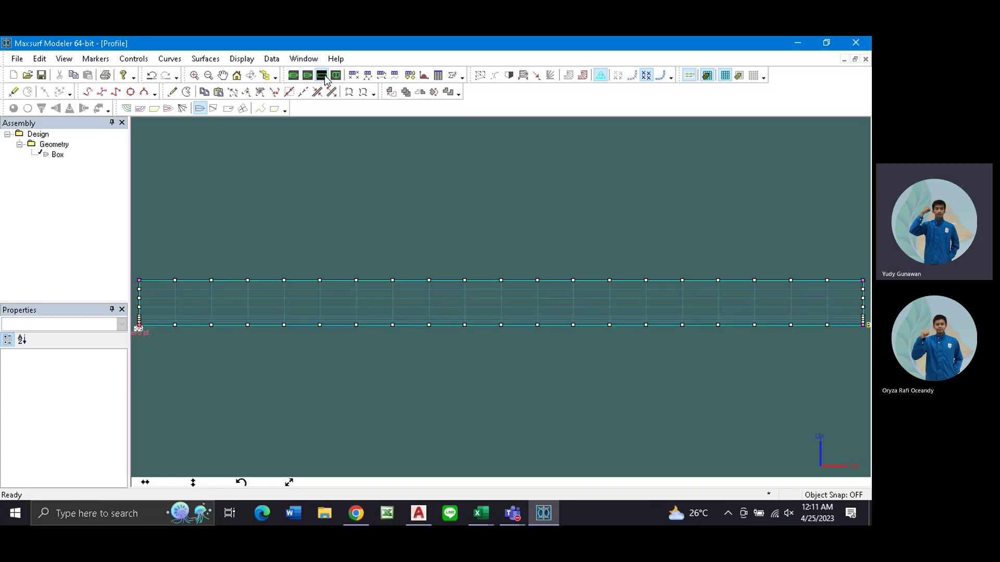
{"action": "left_click", "coordinate": [336, 75]}
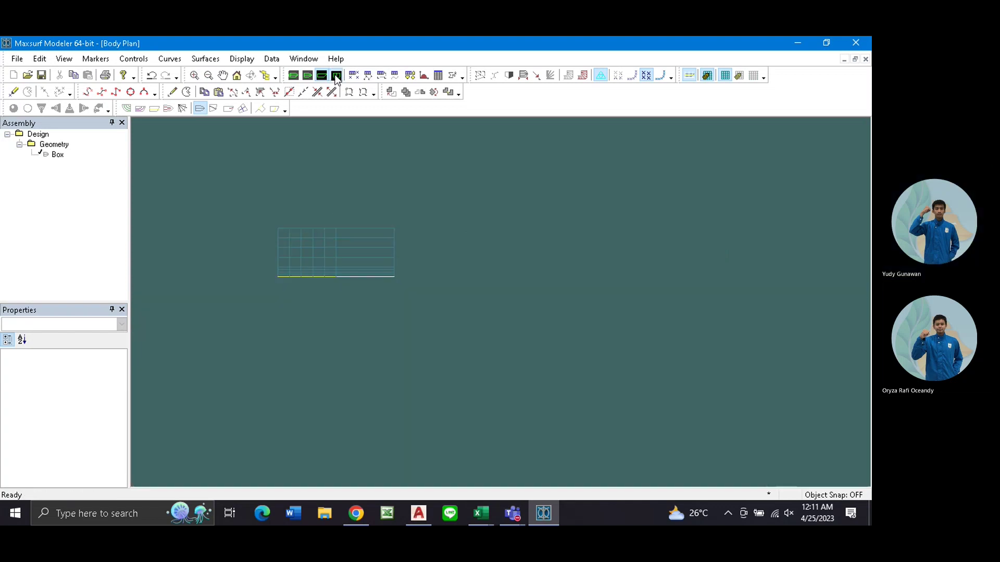
{"action": "left_click", "coordinate": [307, 75]}
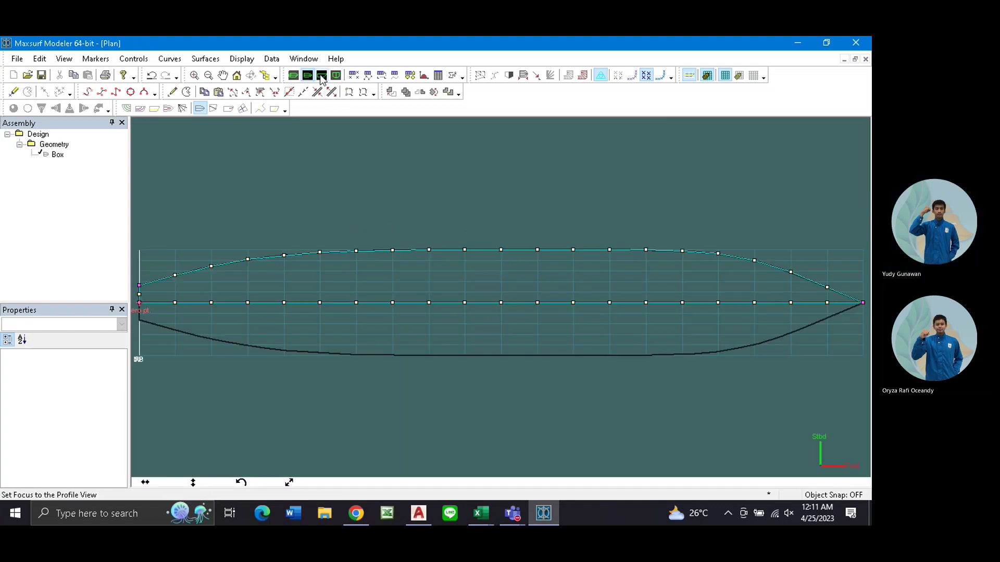
Examine the control points along the vertical bow edge of the hull in the Profile view.
{"action": "left_click", "coordinate": [321, 75]}
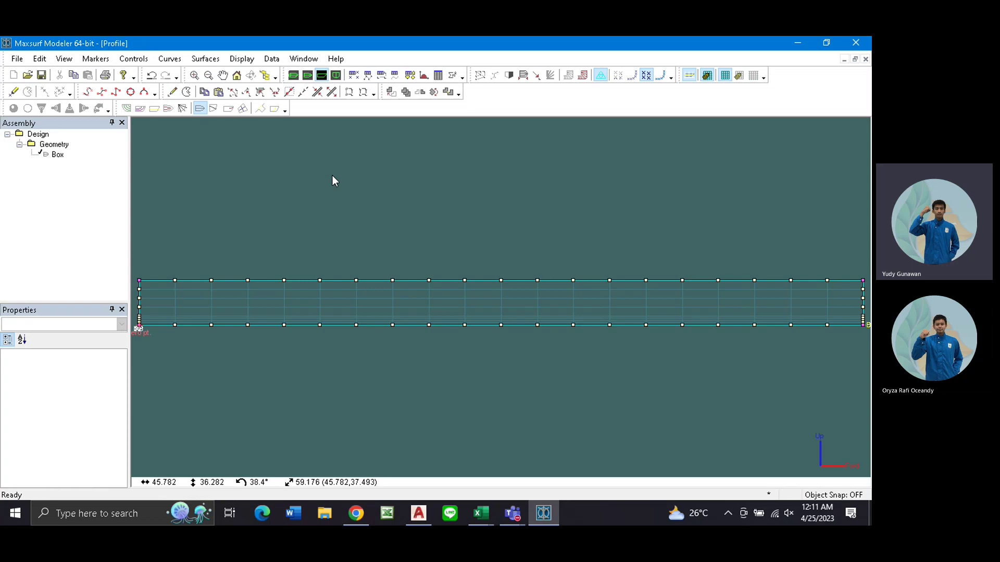
{"action": "scroll", "coordinate": [317, 341], "scroll_direction": "up", "scroll_amount": 2}
{"action": "middle_click_drag", "start_coordinate": [606, 291], "coordinate": [417, 283]}
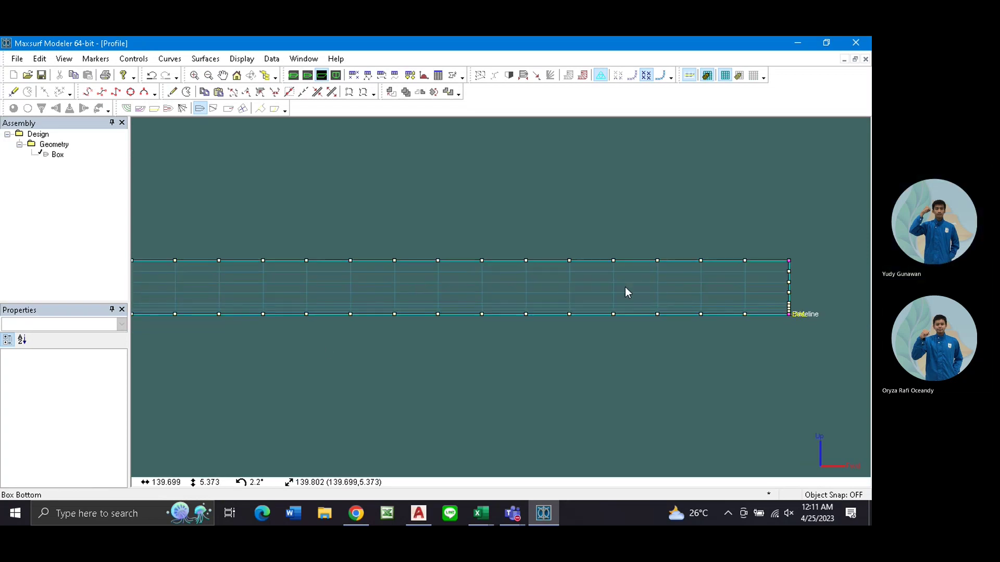
{"action": "middle_click_drag", "start_coordinate": [625, 286], "coordinate": [470, 282]}
{"action": "scroll", "coordinate": [651, 304], "scroll_direction": "up", "scroll_amount": 4}
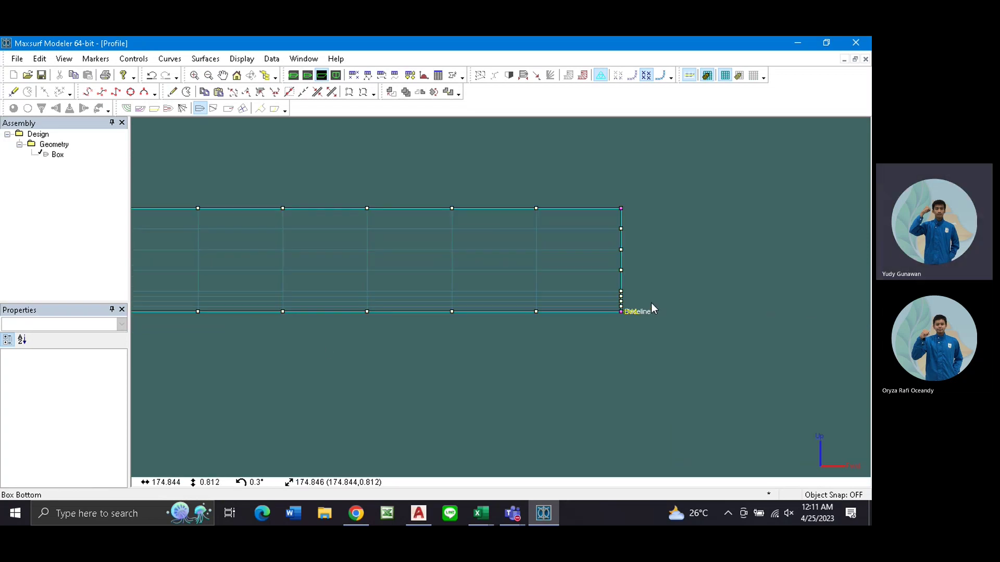
{"action": "scroll", "coordinate": [567, 258], "scroll_direction": "up", "scroll_amount": 2}
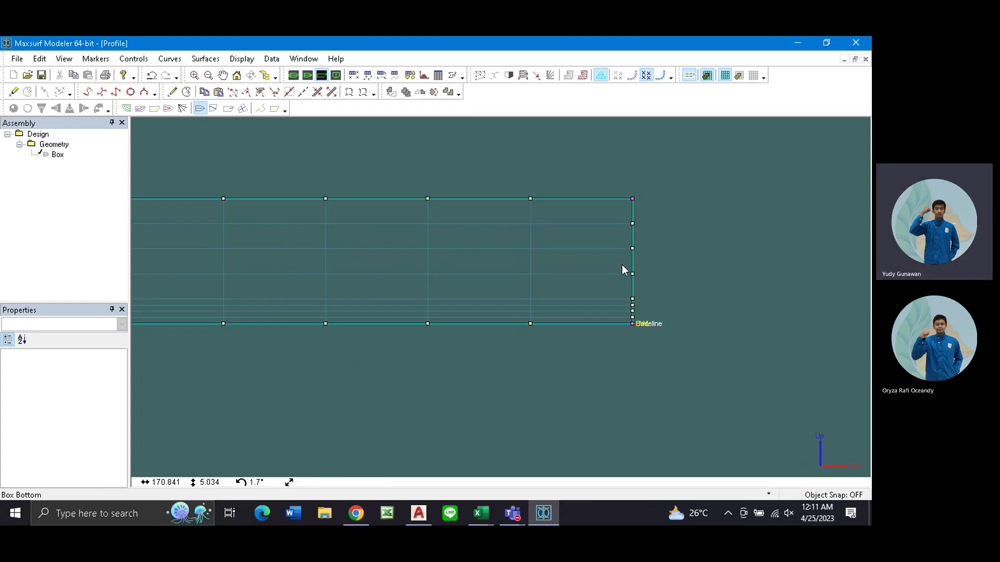
{"action": "scroll", "coordinate": [622, 265], "scroll_direction": "up", "scroll_amount": 3}
{"action": "middle_click_drag", "start_coordinate": [644, 306], "coordinate": [567, 315]}
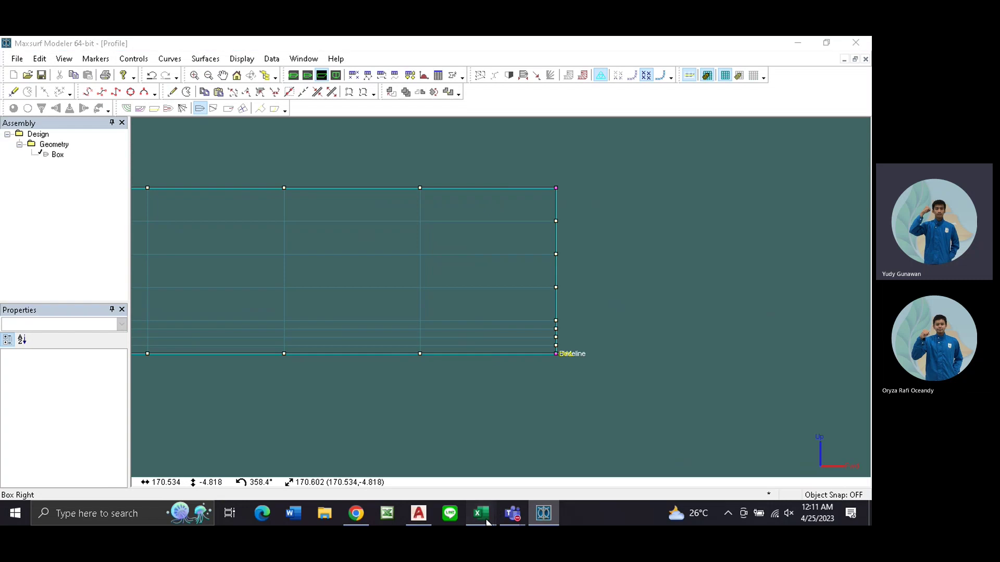
{"action": "left_click", "coordinate": [483, 512]}
{"action": "left_click_drag", "start_coordinate": [570, 76], "coordinate": [2, 108]}
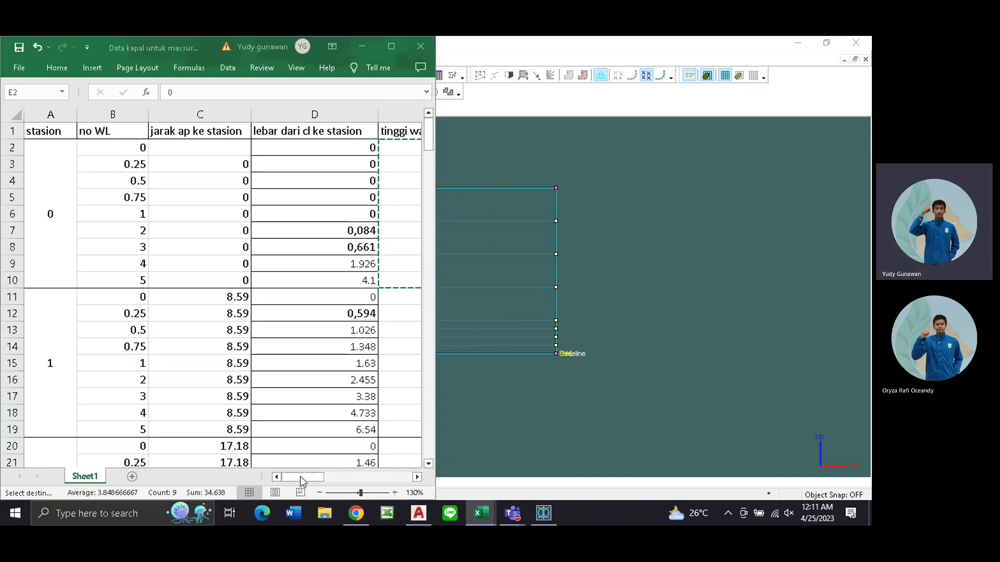
{"action": "left_click_drag", "start_coordinate": [316, 480], "coordinate": [338, 482]}
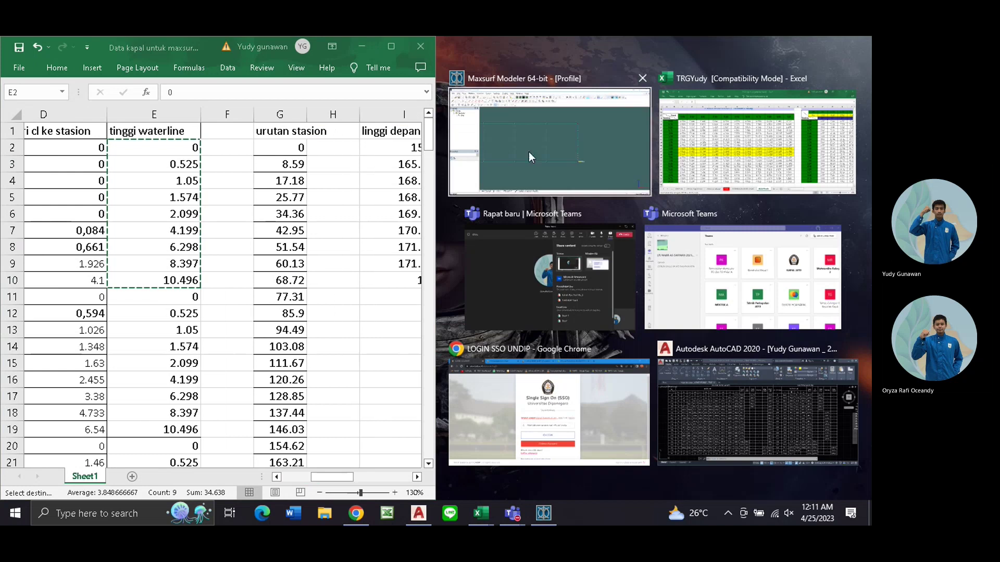
{"action": "left_click", "coordinate": [529, 151]}
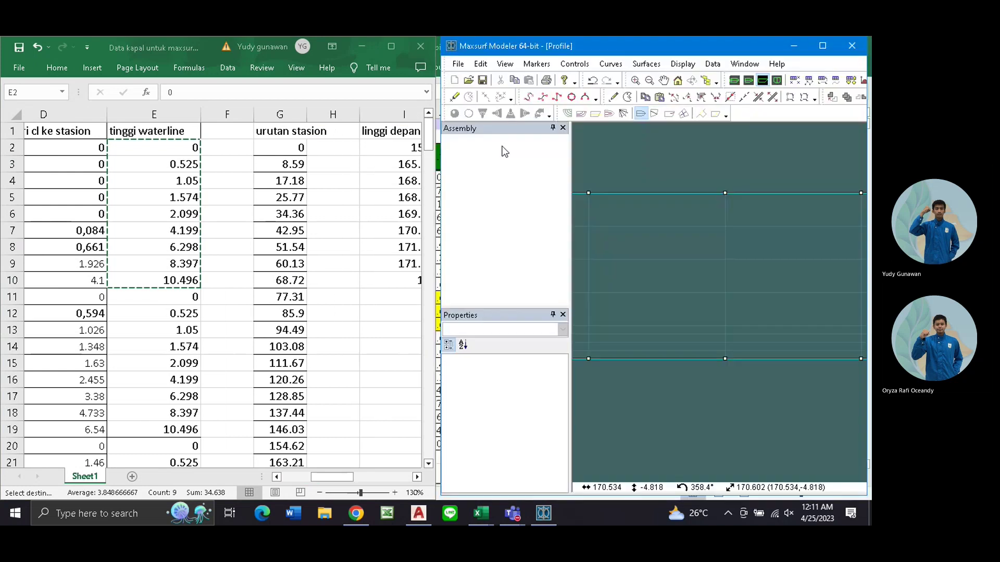
{"action": "left_click", "coordinate": [828, 44]}
Switch to the Data kapal untuk maxsurf workbook in Excel, zoom to 140% and select the linggi depan values in I2:I10.
{"action": "mouse_move", "coordinate": [480, 513]}
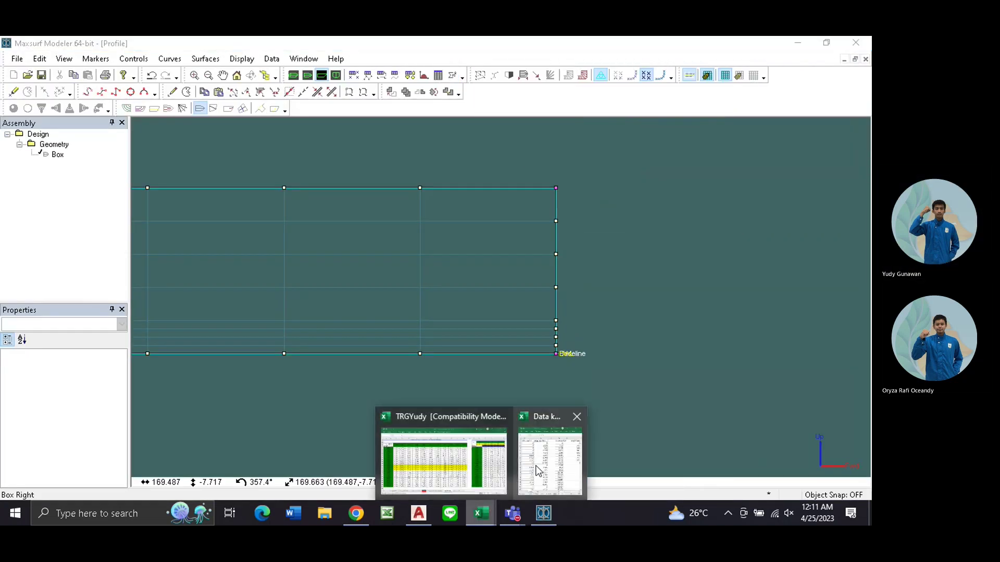
{"action": "left_click", "coordinate": [537, 471]}
{"action": "left_click", "coordinate": [391, 46]}
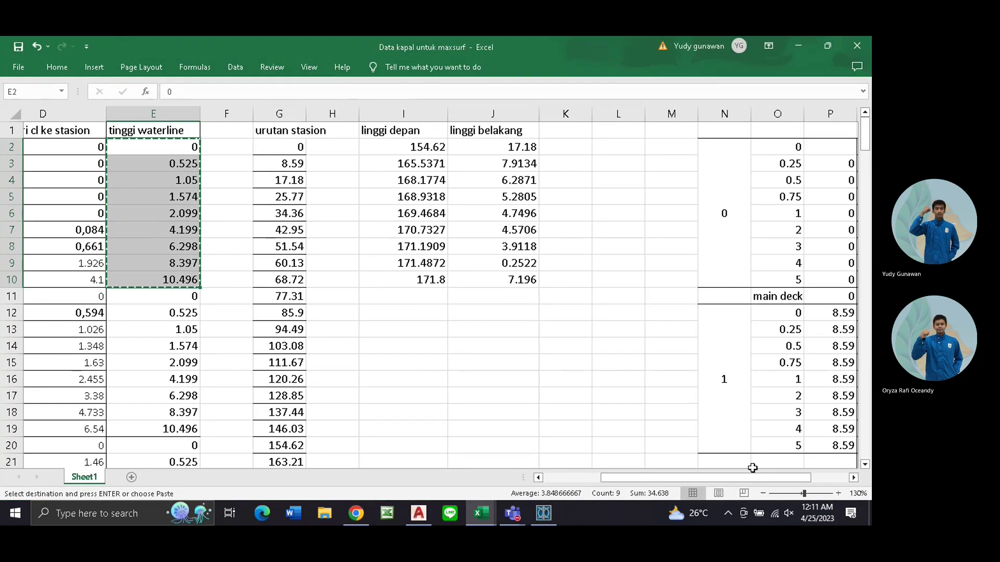
{"action": "left_click", "coordinate": [839, 493]}
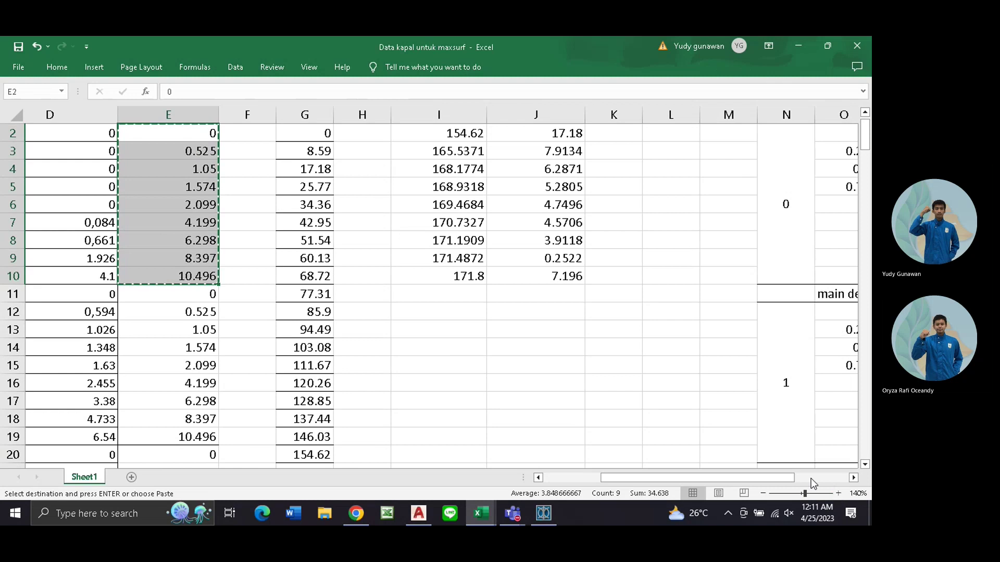
{"action": "left_click_drag", "start_coordinate": [774, 478], "coordinate": [763, 479]}
{"action": "scroll", "coordinate": [684, 389], "scroll_direction": "up", "scroll_amount": 1}
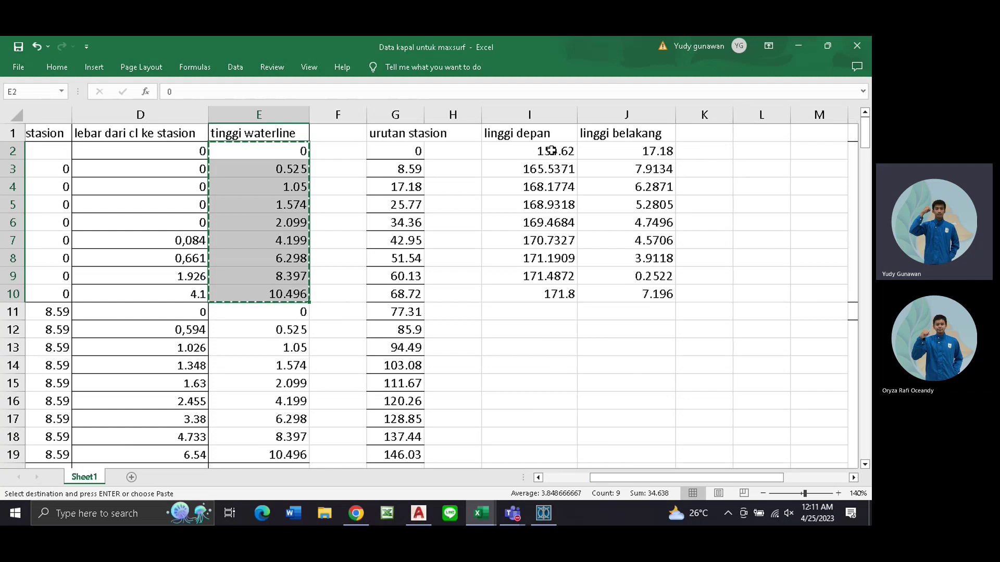
{"action": "left_click_drag", "start_coordinate": [549, 148], "coordinate": [558, 292]}
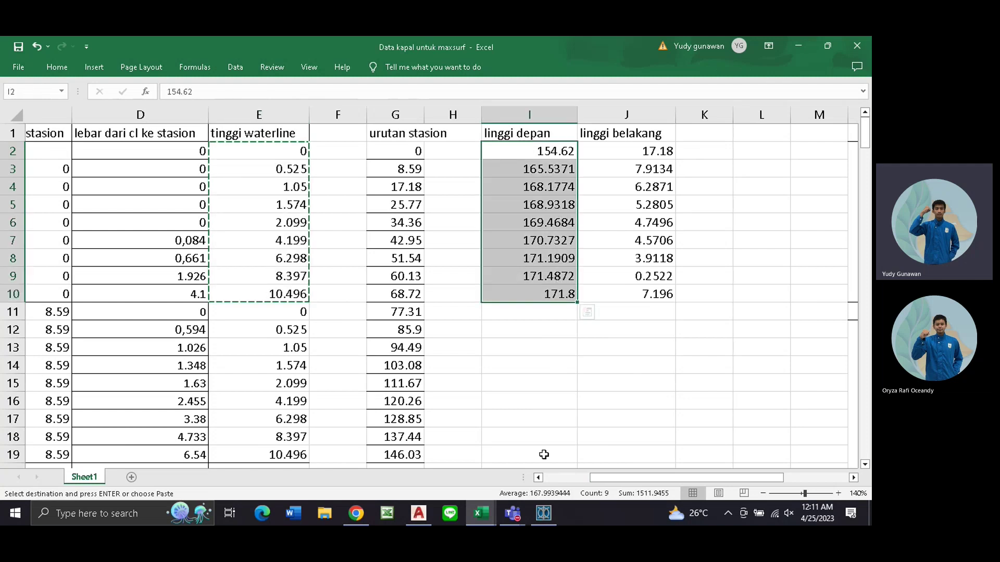
Return to Maxsurf and set the longitudinal position of the lowest bow control point to 154.62 m, the linggi depan value in I2.
{"action": "mouse_move", "coordinate": [547, 518]}
{"action": "left_click", "coordinate": [566, 412]}
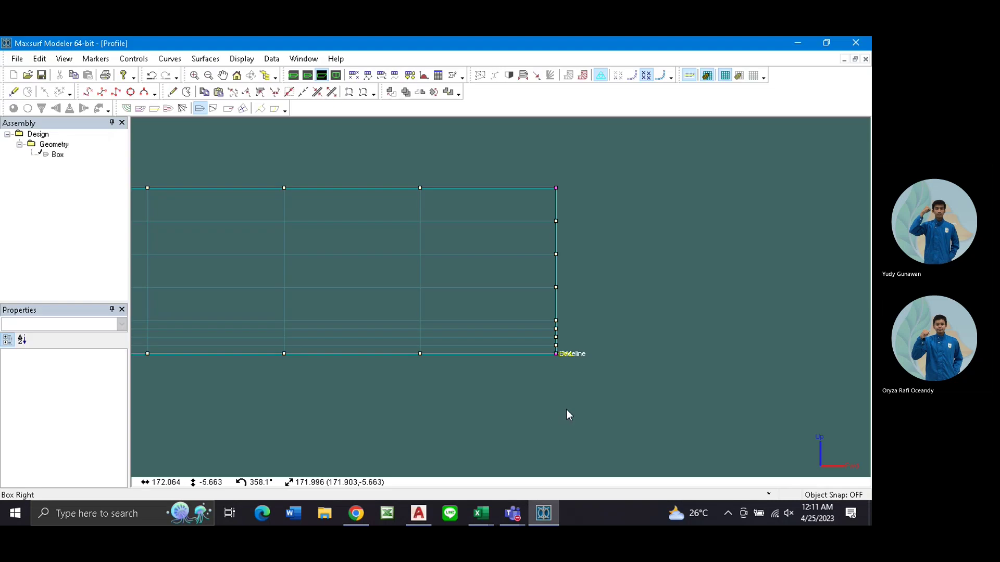
{"action": "left_click", "coordinate": [555, 354]}
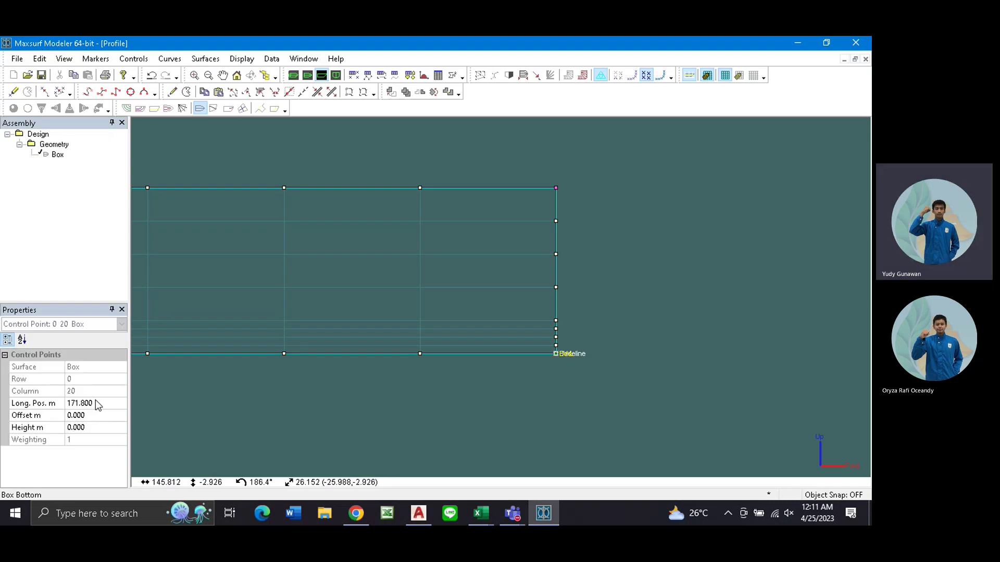
{"action": "left_click", "coordinate": [84, 404]}
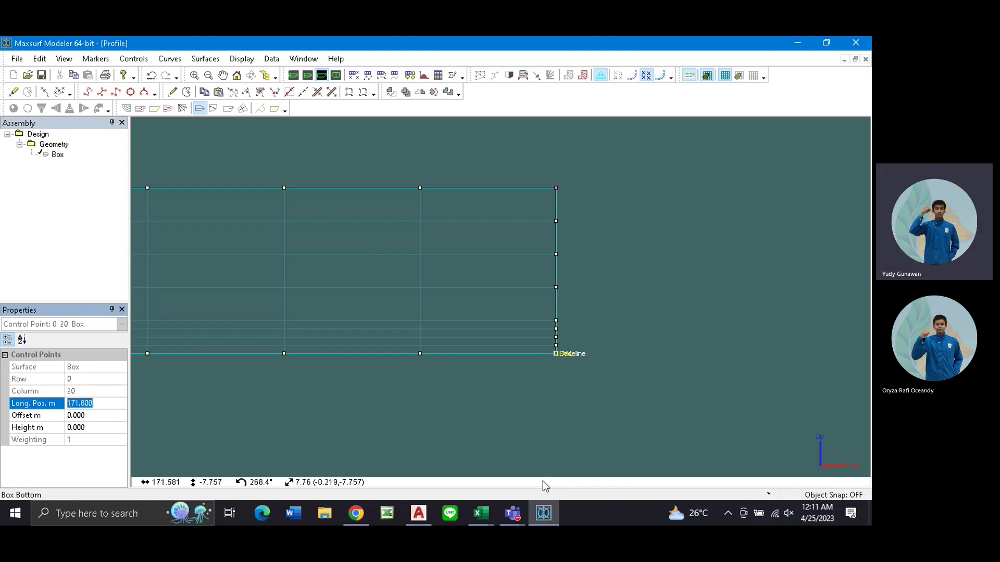
{"action": "mouse_move", "coordinate": [481, 513]}
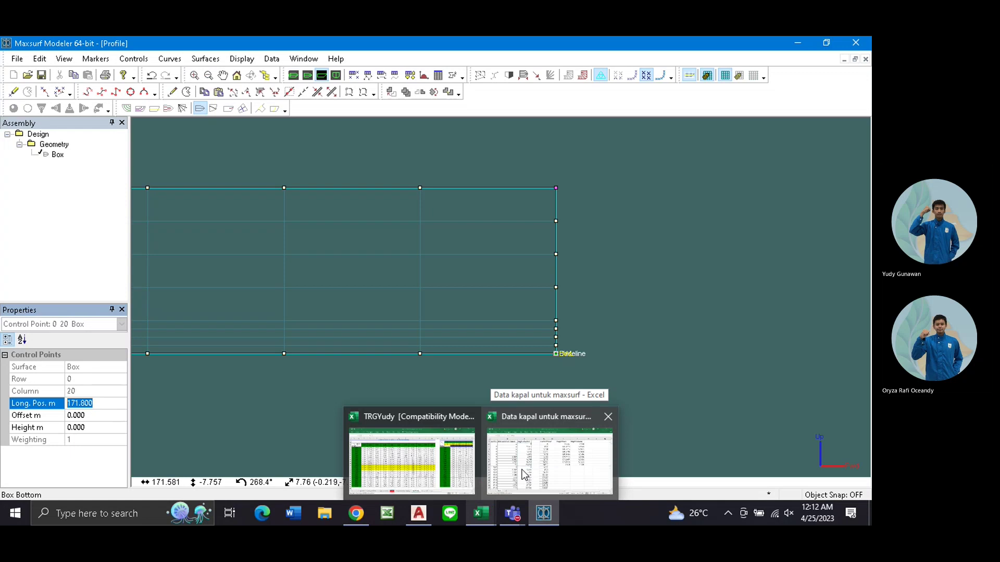
{"action": "left_click", "coordinate": [523, 474]}
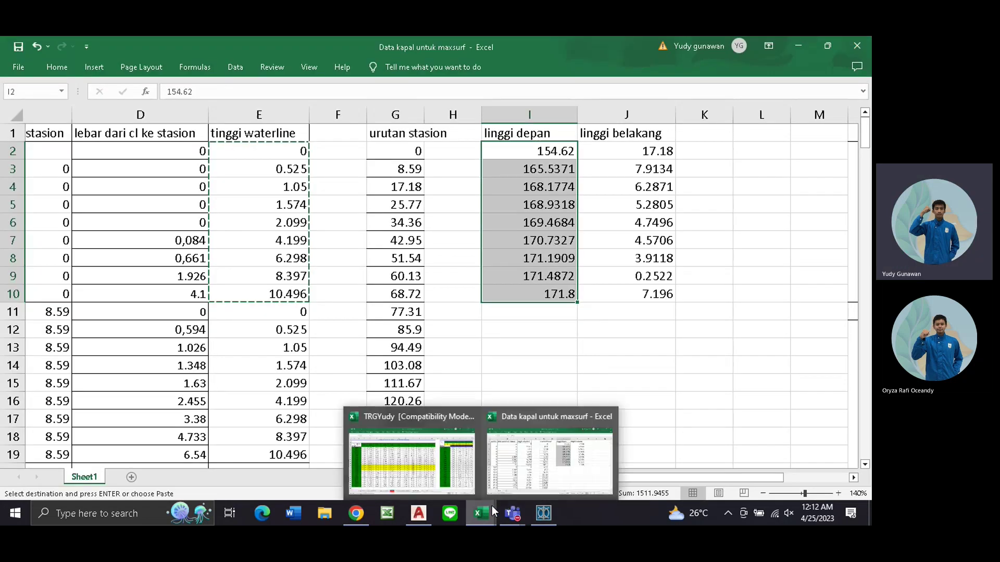
{"action": "left_click", "coordinate": [544, 512]}
{"action": "double_click", "coordinate": [97, 405]}
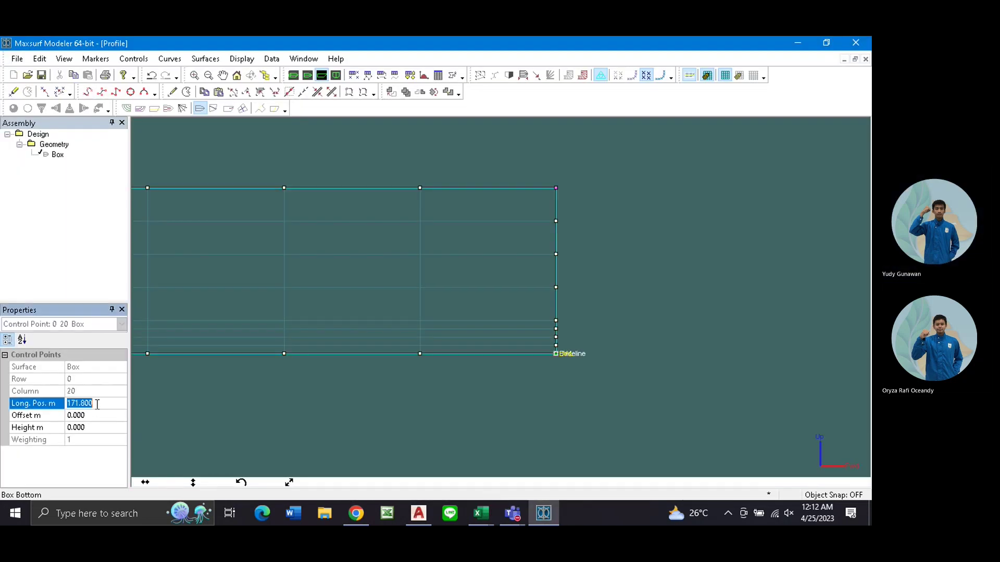
{"action": "type", "text": "154.62"}
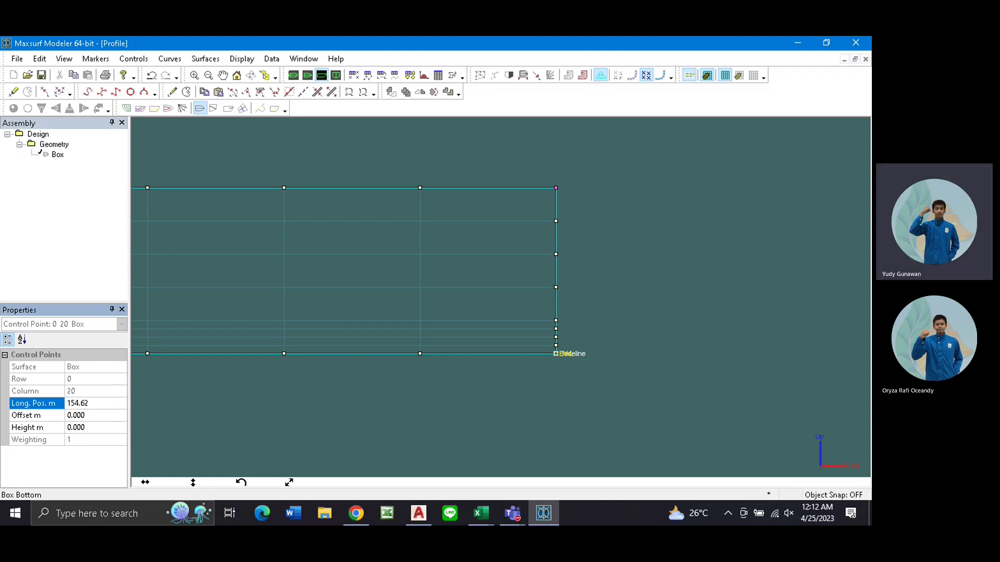
{"action": "key", "text": "Return"}
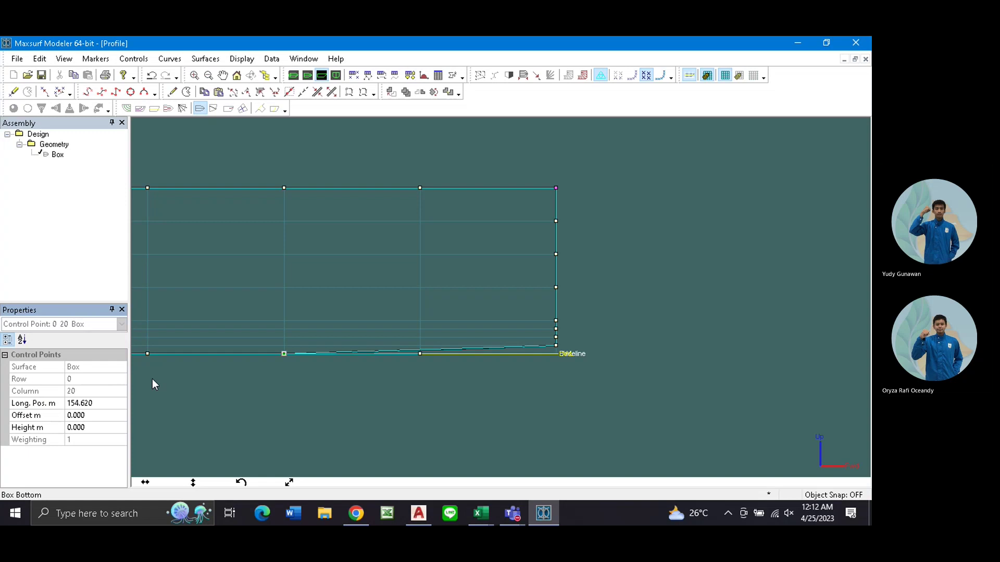
Set the longitudinal position of the bow control point at height 0.525 m to 165.5371 m, taken from cell I3 in Excel.
{"action": "left_click", "coordinate": [555, 337]}
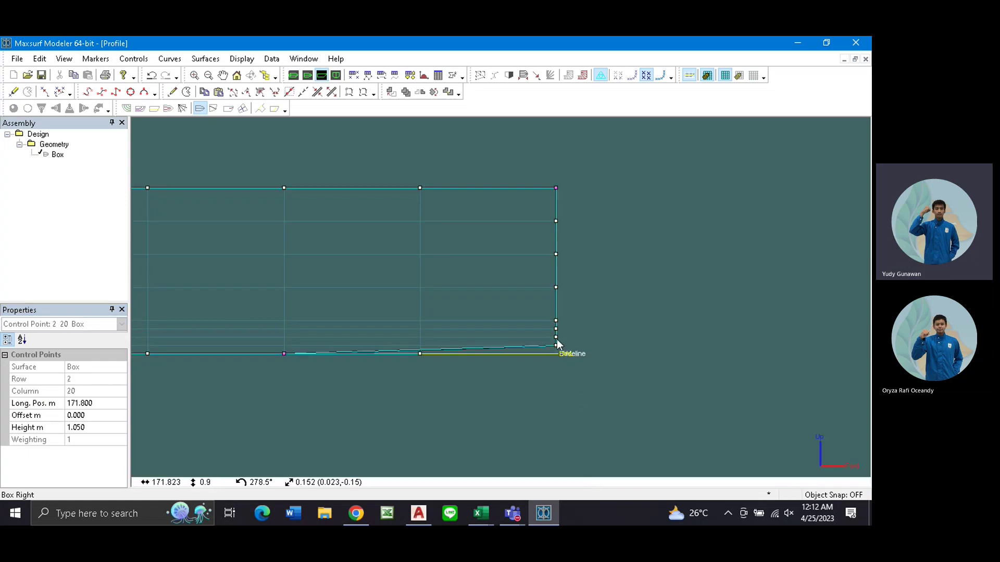
{"action": "left_click", "coordinate": [557, 345]}
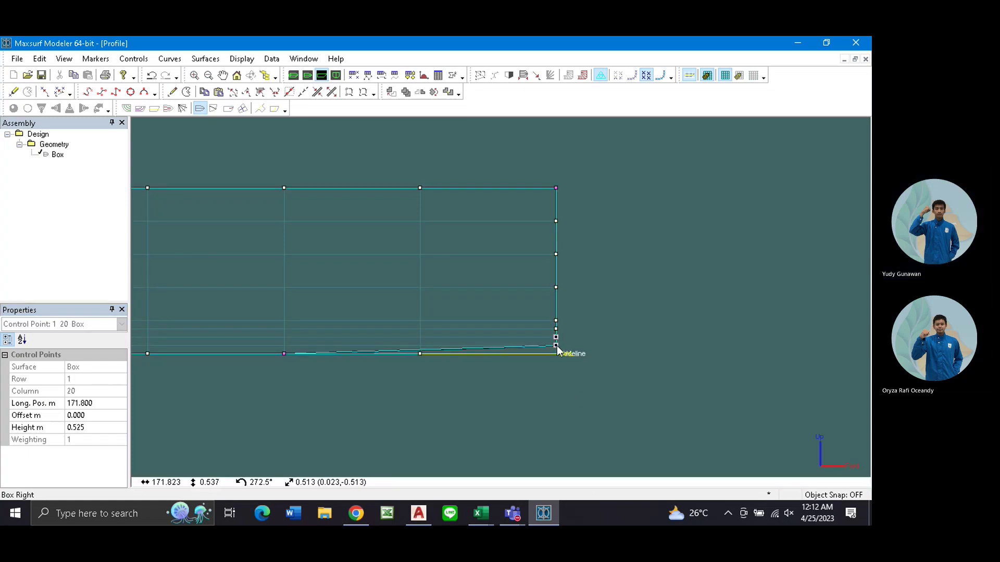
{"action": "left_click", "coordinate": [569, 342]}
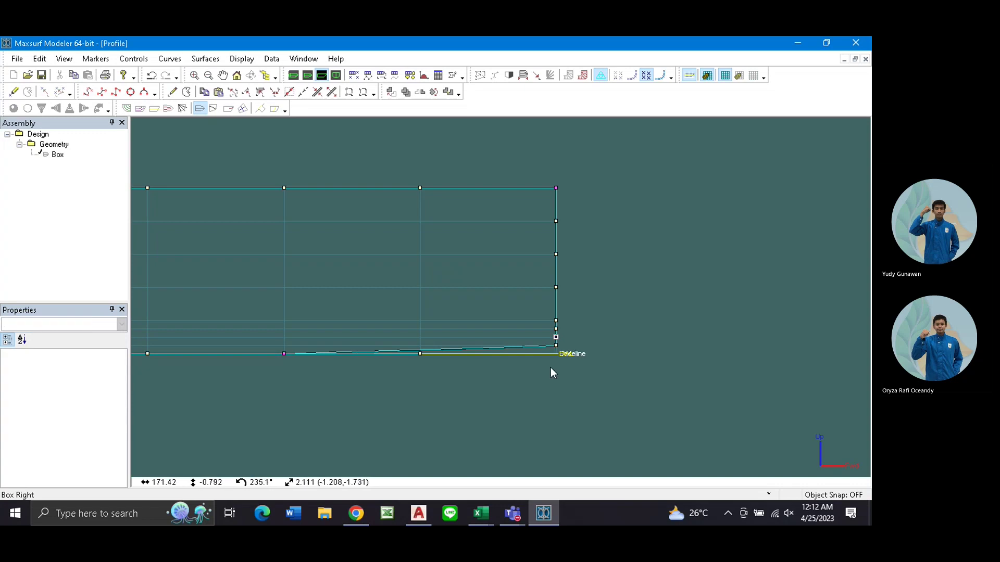
{"action": "left_click", "coordinate": [556, 345]}
{"action": "mouse_move", "coordinate": [539, 509]}
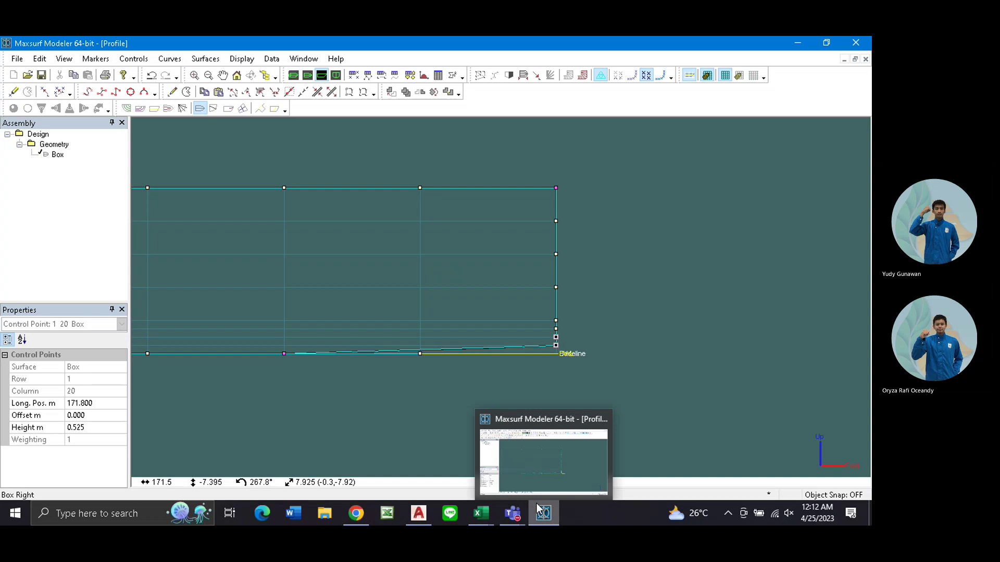
{"action": "mouse_move", "coordinate": [480, 513]}
{"action": "left_click", "coordinate": [528, 460]}
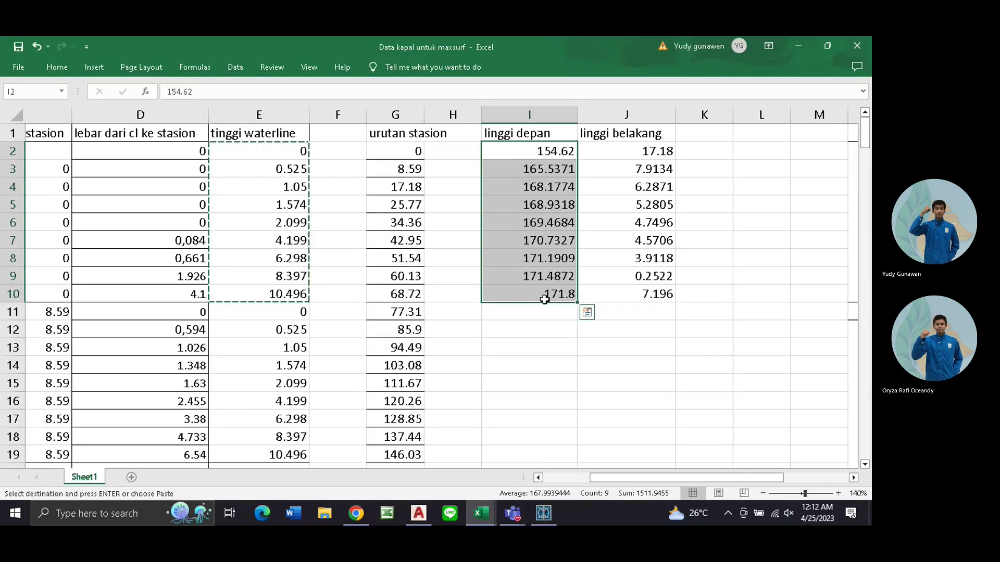
{"action": "left_click", "coordinate": [556, 170]}
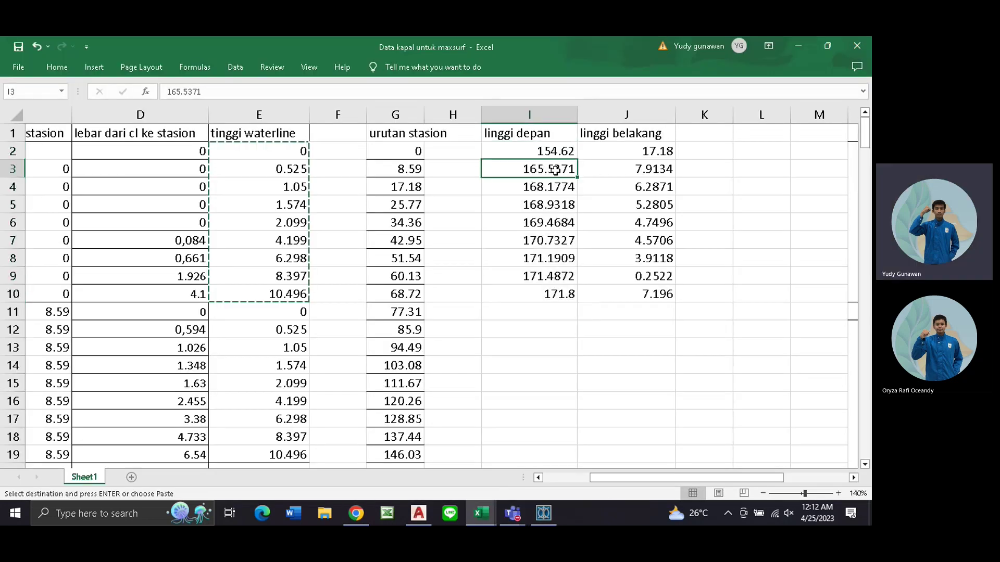
{"action": "left_click", "coordinate": [544, 514]}
{"action": "left_click", "coordinate": [98, 403]}
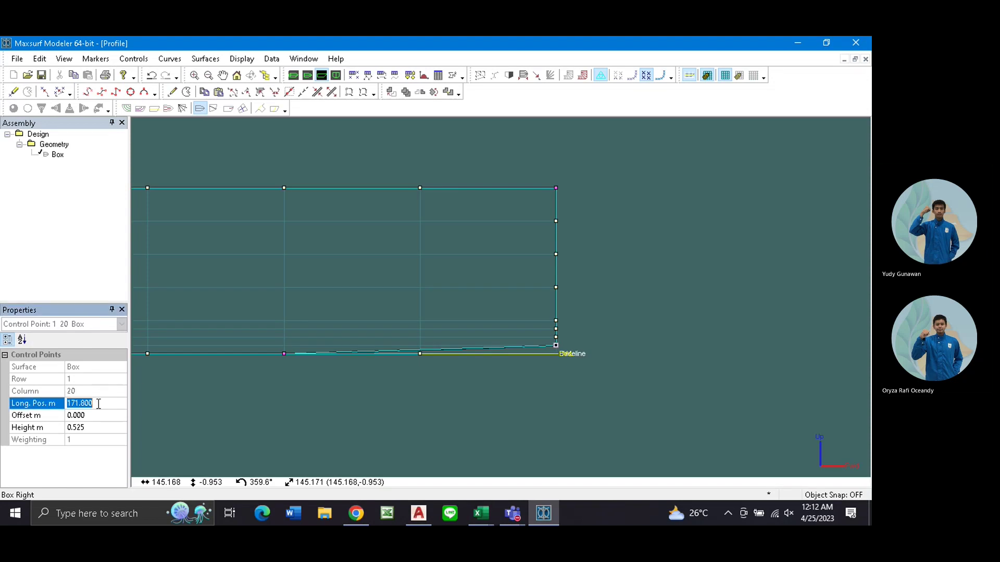
{"action": "type", "text": "165.5371"}
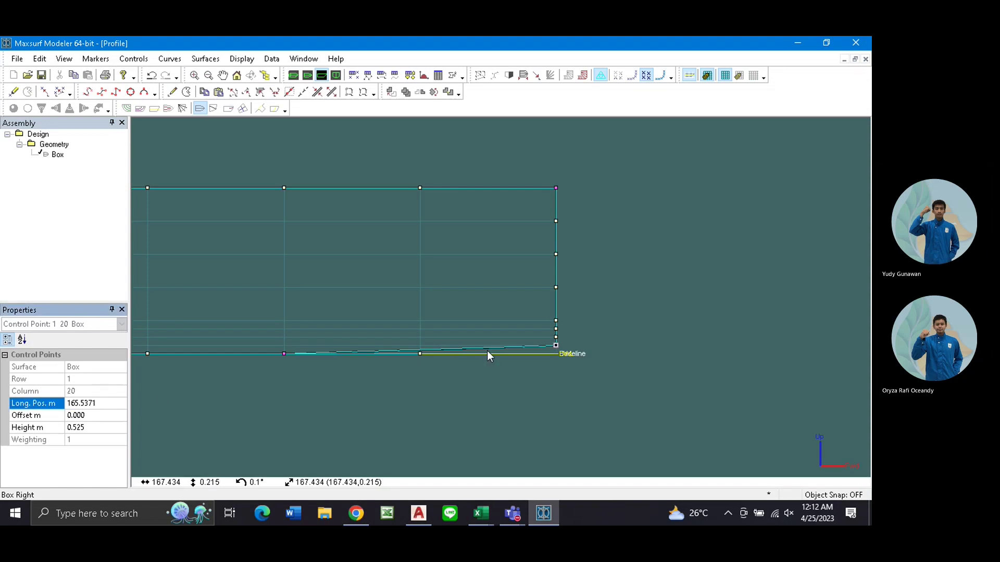
{"action": "key", "text": "Return"}
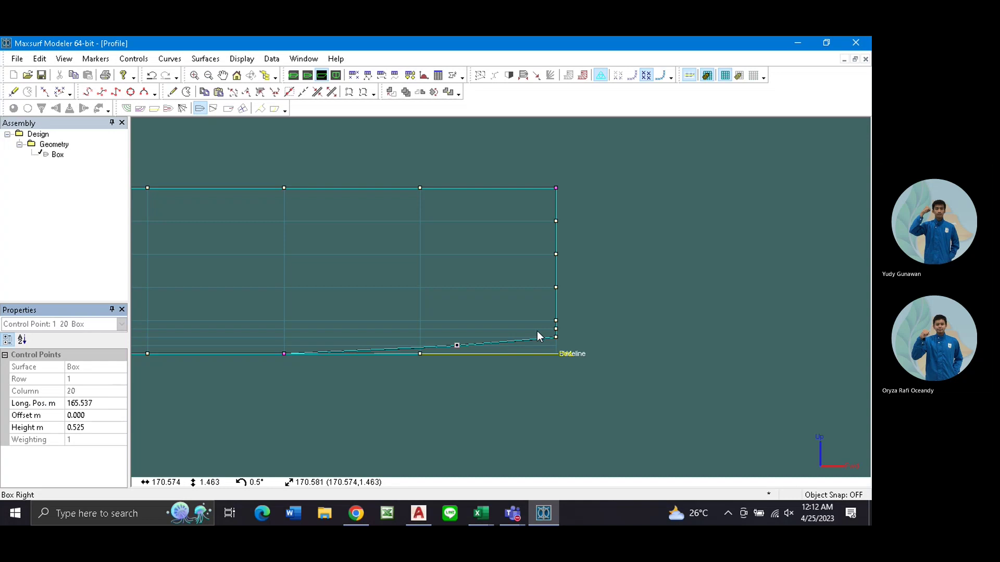
Set the longitudinal position of the bow control point at height 1.050 m to 168.1774 m, taken from cell I4 in Excel.
{"action": "left_click", "coordinate": [557, 337]}
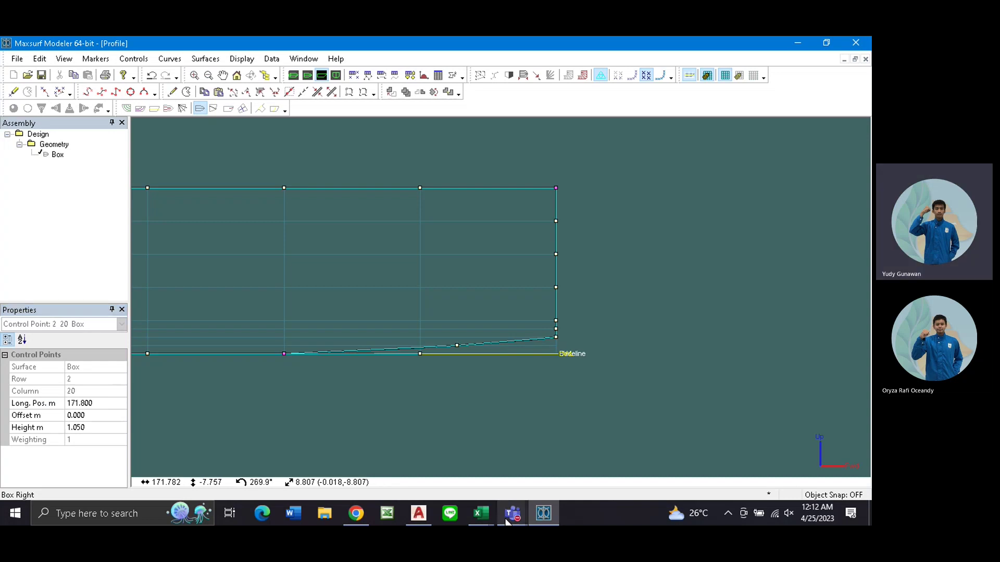
{"action": "mouse_move", "coordinate": [481, 514]}
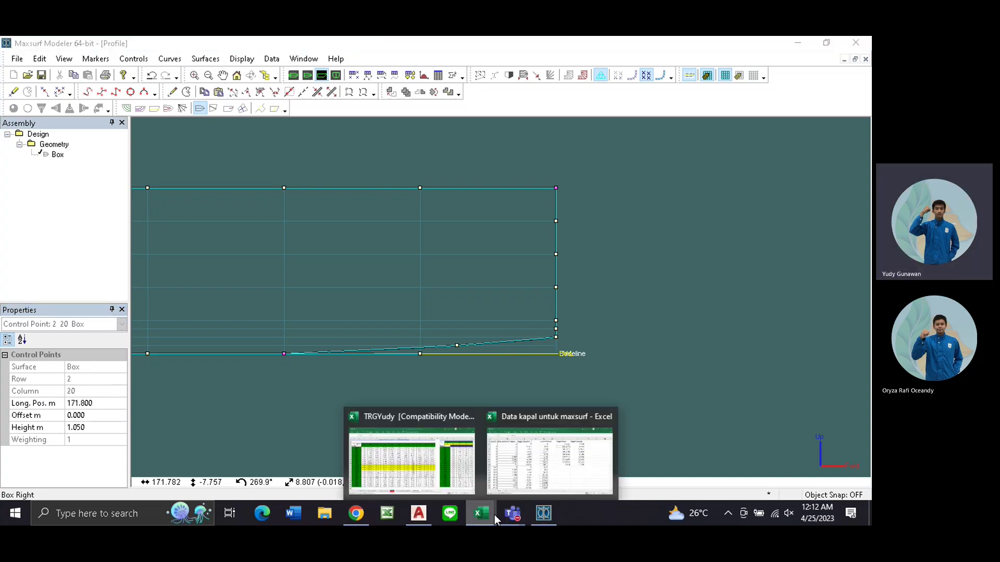
{"action": "left_click", "coordinate": [508, 465]}
{"action": "type", "text": "165.5371"}
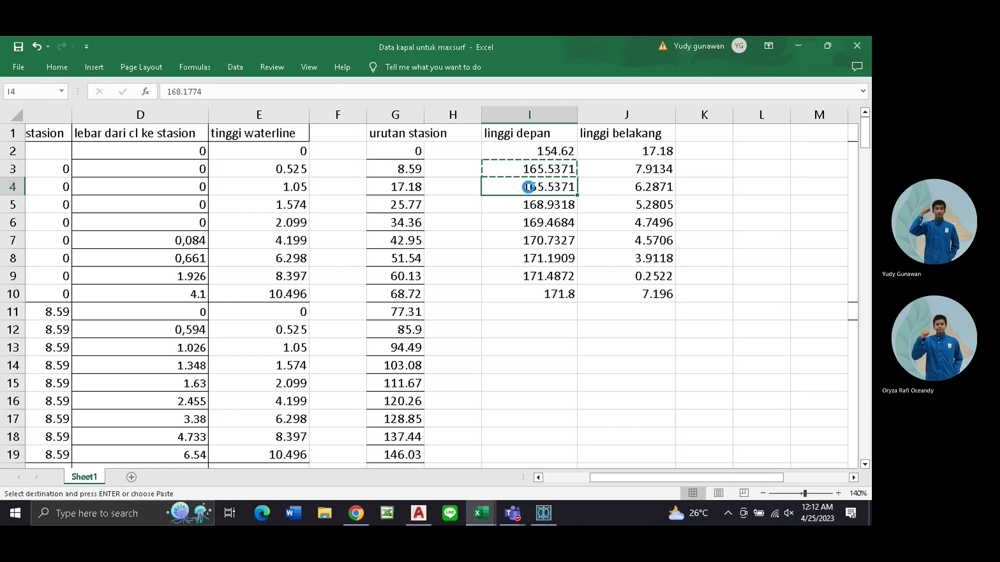
{"action": "key", "text": "ctrl+z"}
{"action": "left_click", "coordinate": [544, 513]}
{"action": "left_click", "coordinate": [95, 404]}
{"action": "type", "text": "168.1774"}
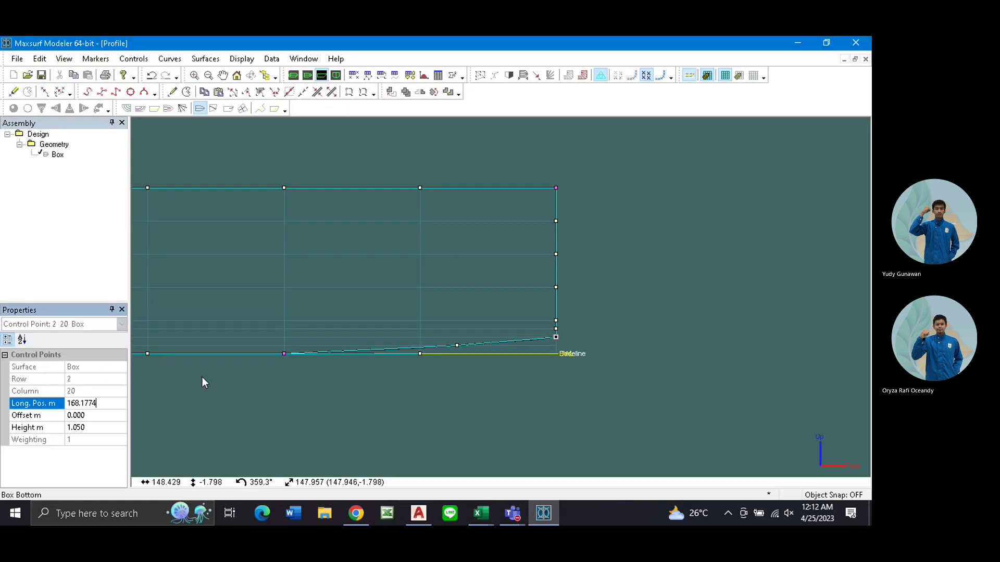
{"action": "key", "text": "Return"}
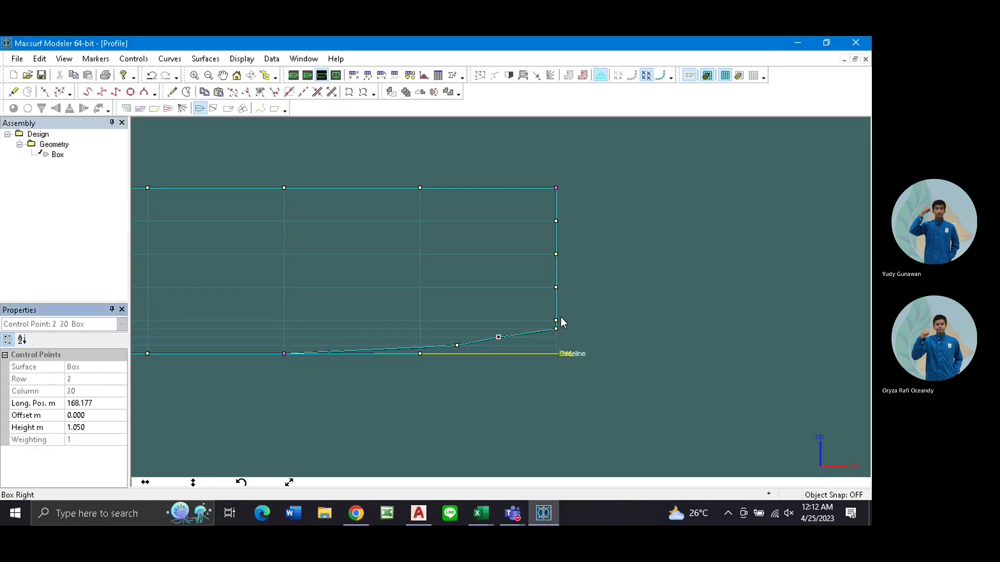
Set the longitudinal position of the bow control point at height 1.574 m to 168.9318 m, taken from cell I5 in Excel.
{"action": "left_click", "coordinate": [556, 329]}
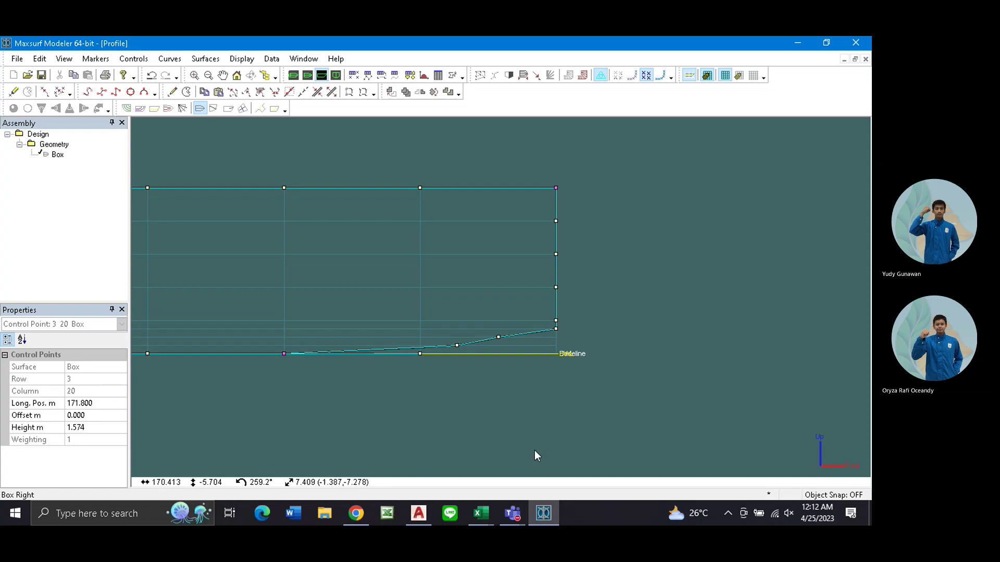
{"action": "mouse_move", "coordinate": [481, 515]}
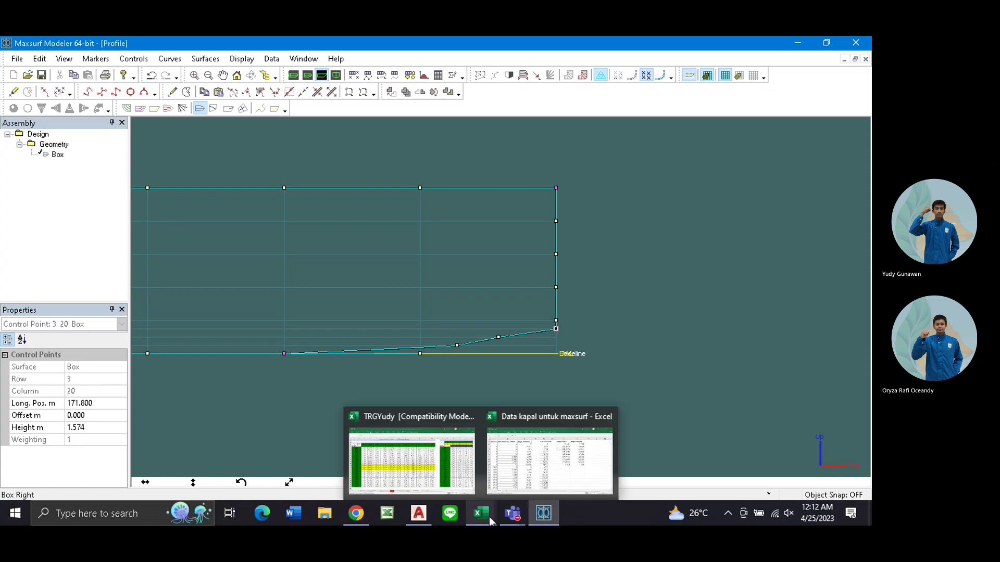
{"action": "left_click", "coordinate": [521, 456]}
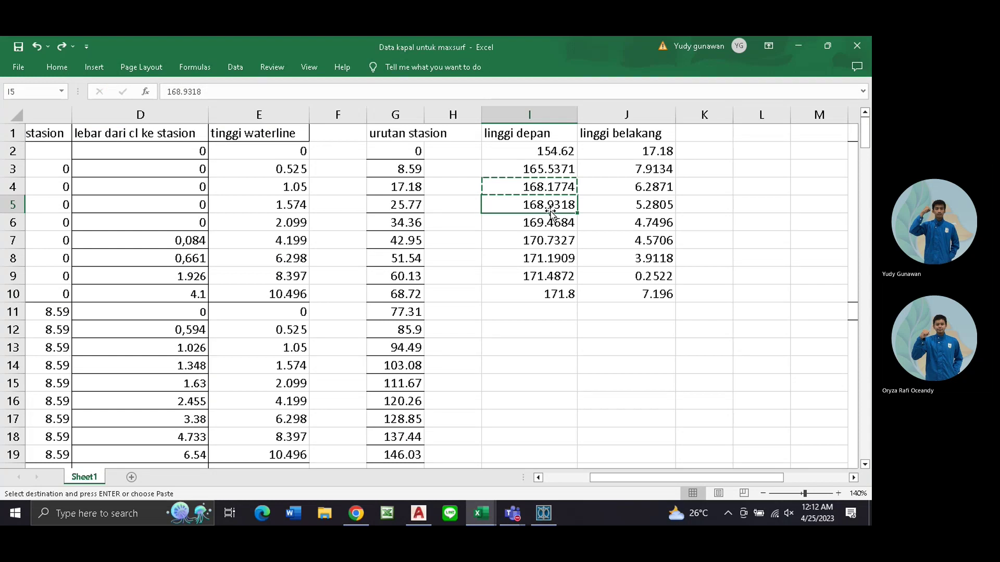
{"action": "key", "text": "Escape"}
{"action": "left_click", "coordinate": [544, 514]}
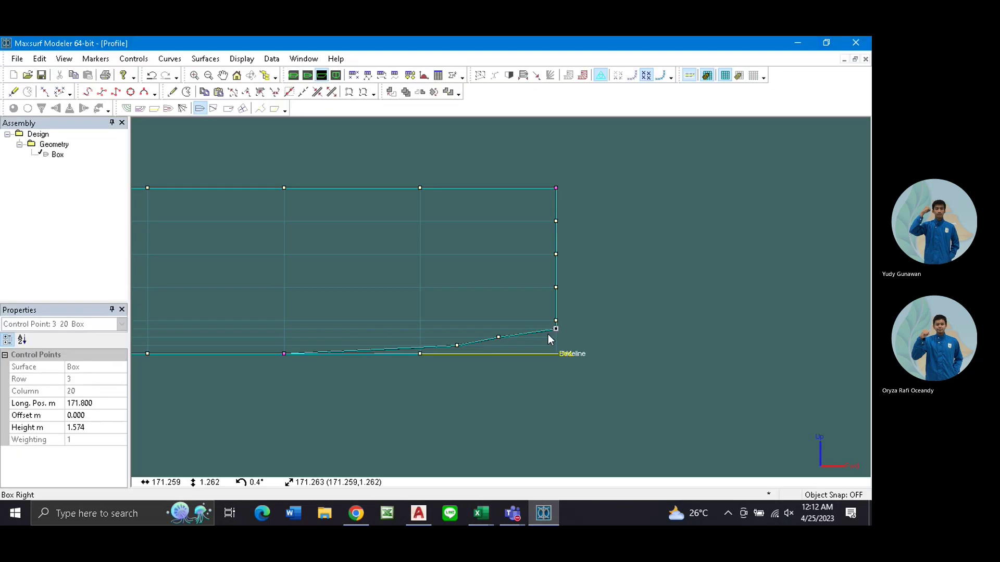
{"action": "left_click", "coordinate": [97, 404]}
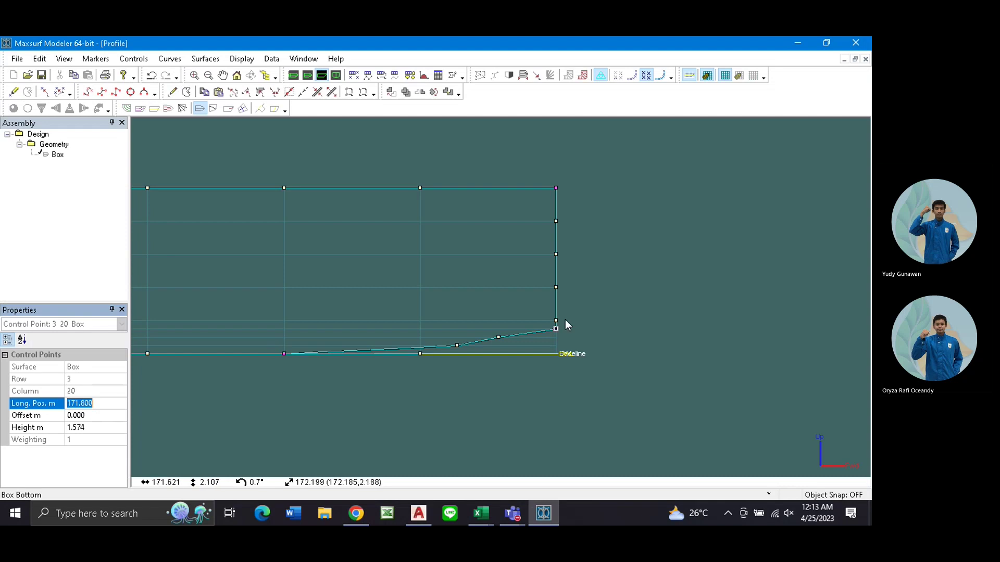
{"action": "type", "text": "168.9318"}
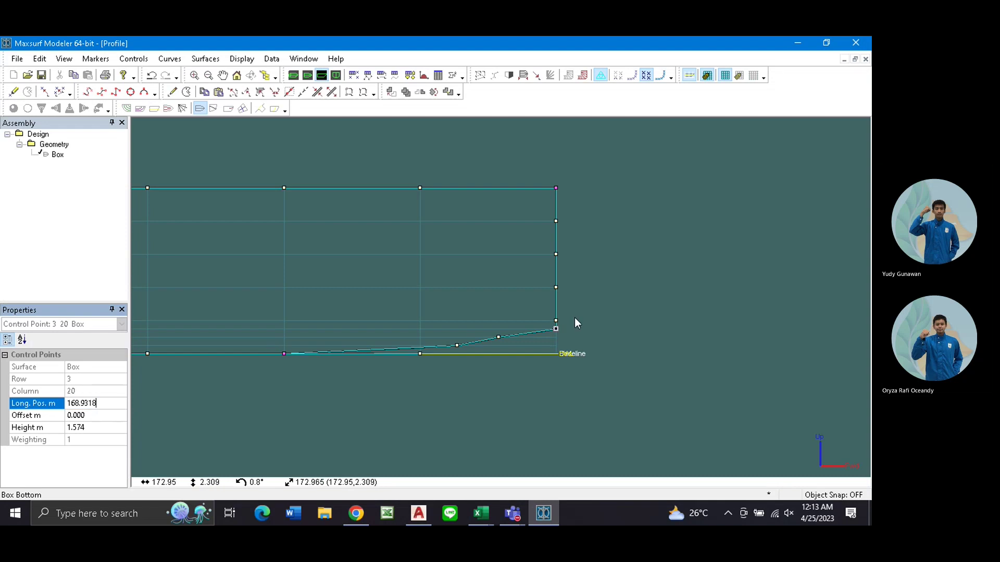
{"action": "key", "text": "Return"}
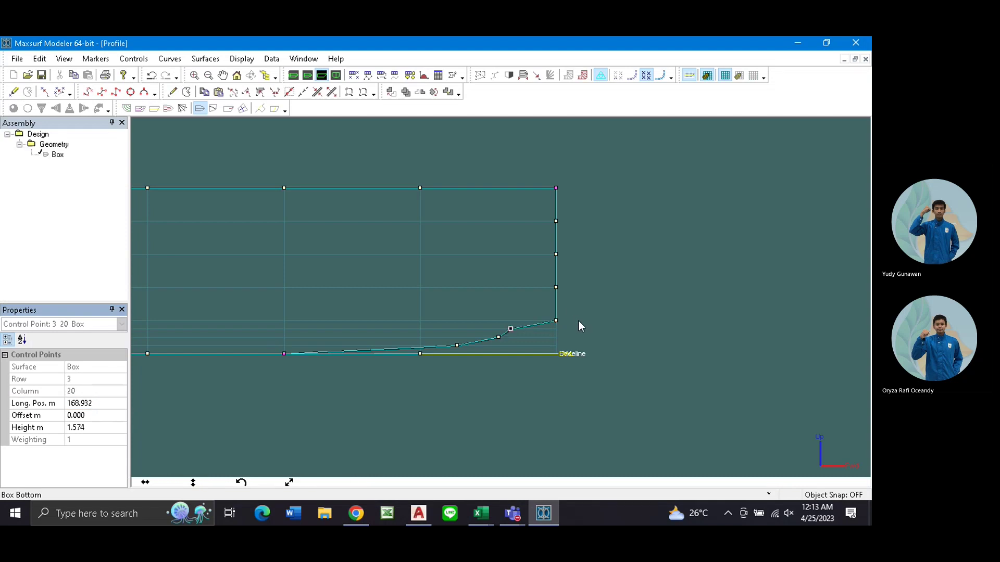
Set the longitudinal position of the bow control point at height 2.099 m to 169.4684 m, taken from cell I6 in Excel.
{"action": "left_click", "coordinate": [557, 318]}
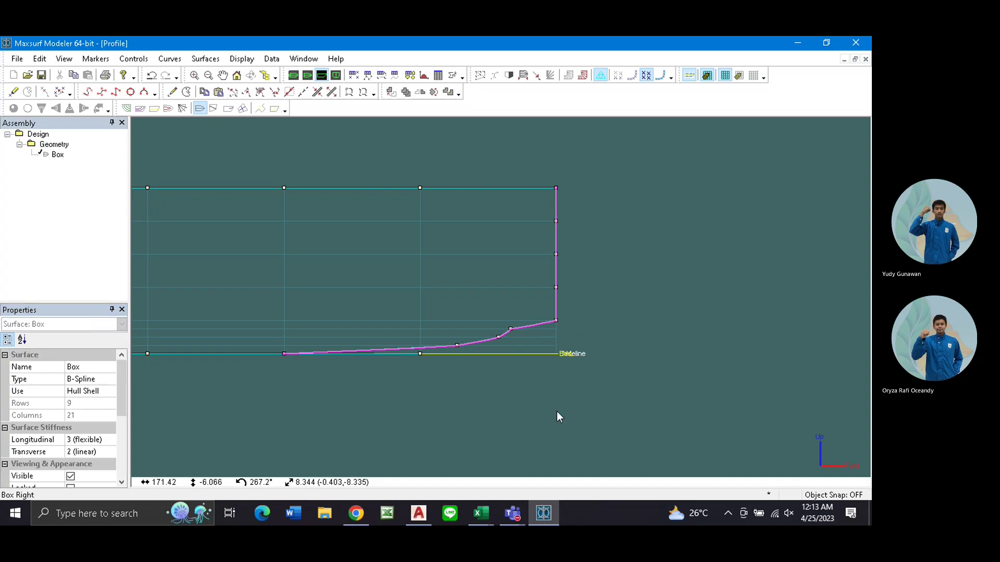
{"action": "left_click", "coordinate": [555, 320]}
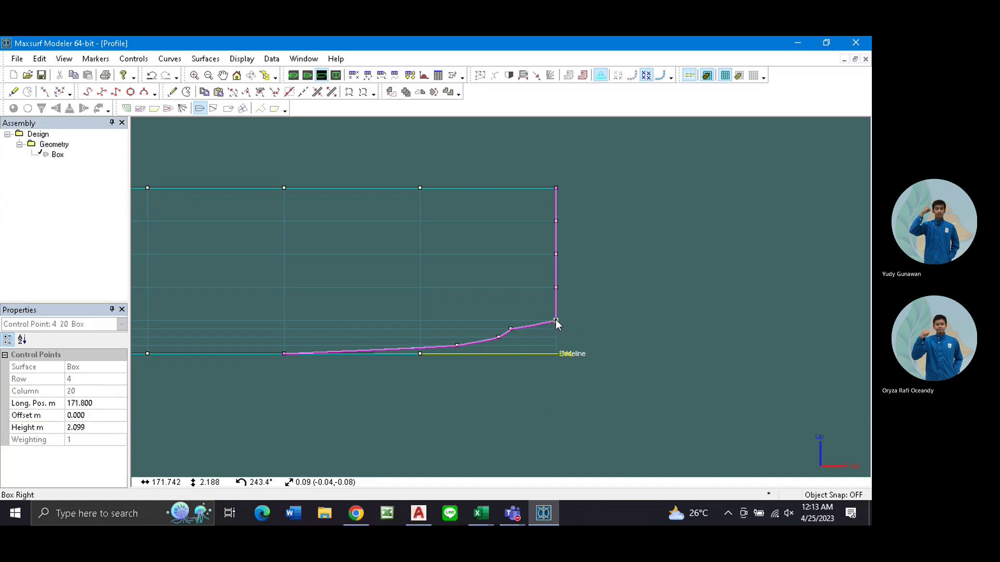
{"action": "left_click", "coordinate": [481, 514]}
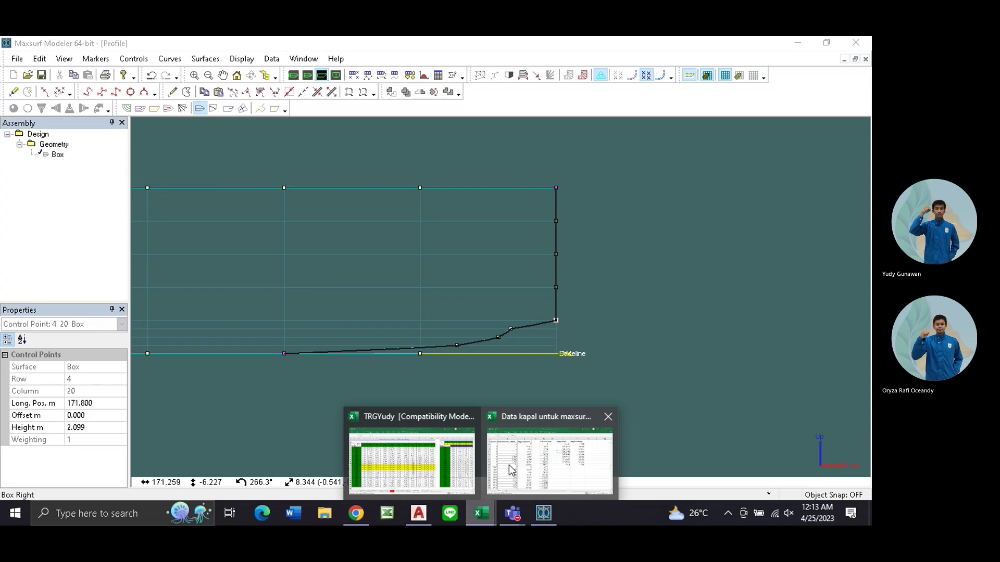
{"action": "left_click", "coordinate": [510, 470]}
{"action": "left_click", "coordinate": [531, 225]}
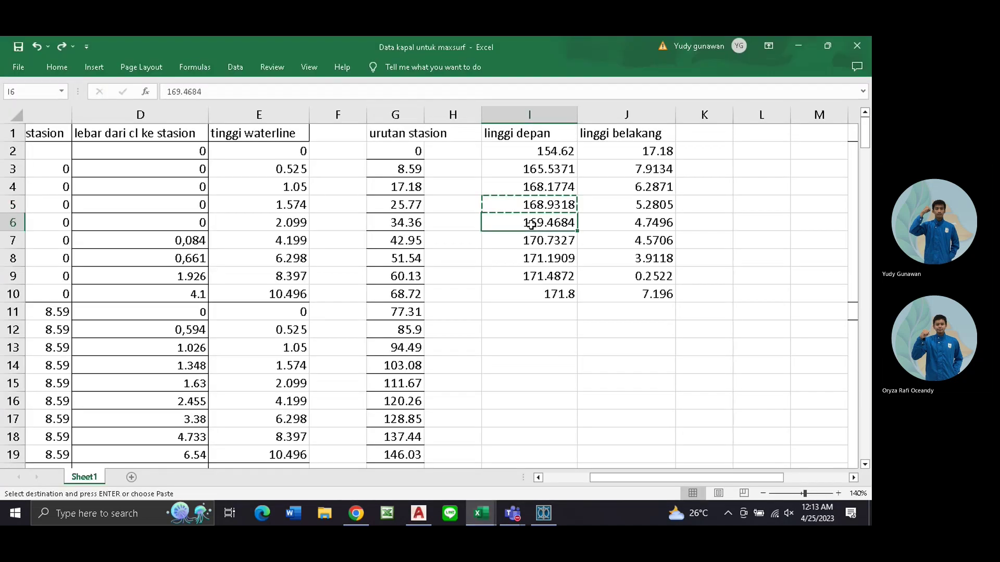
{"action": "left_click", "coordinate": [543, 513]}
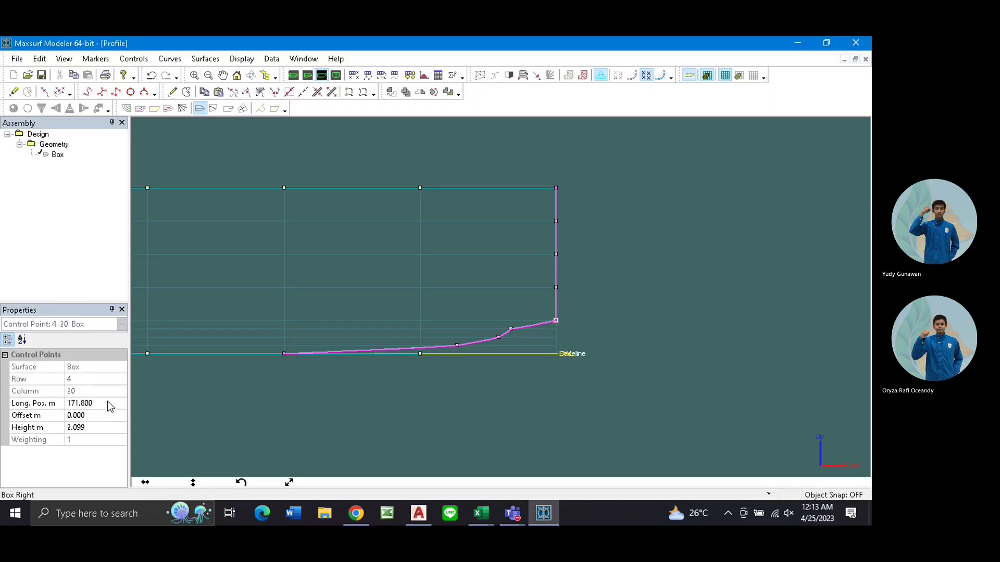
{"action": "left_click", "coordinate": [107, 403]}
{"action": "type", "text": "169.4684"}
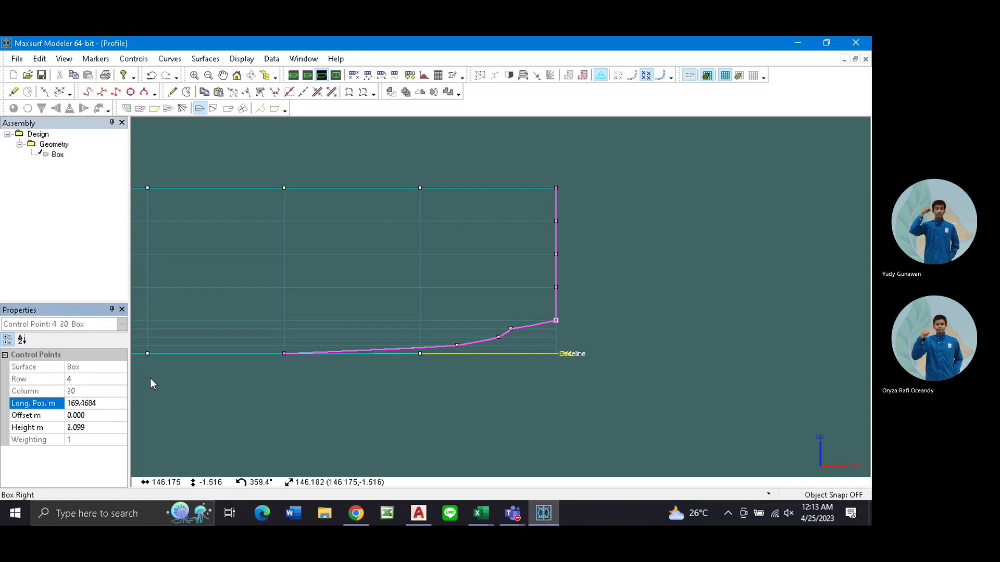
{"action": "key", "text": "Return"}
Set the longitudinal position of the bow control point at height 4.199 m to 170.7327 m, taken from cell I7 in Excel.
{"action": "left_click", "coordinate": [572, 291]}
{"action": "left_click", "coordinate": [555, 288]}
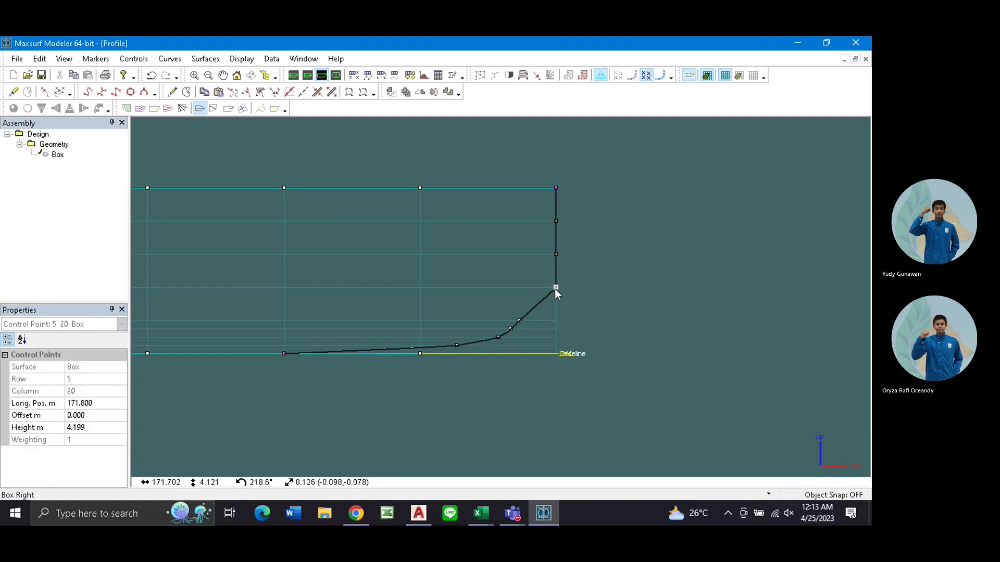
{"action": "left_click", "coordinate": [543, 514]}
{"action": "left_click", "coordinate": [558, 242]}
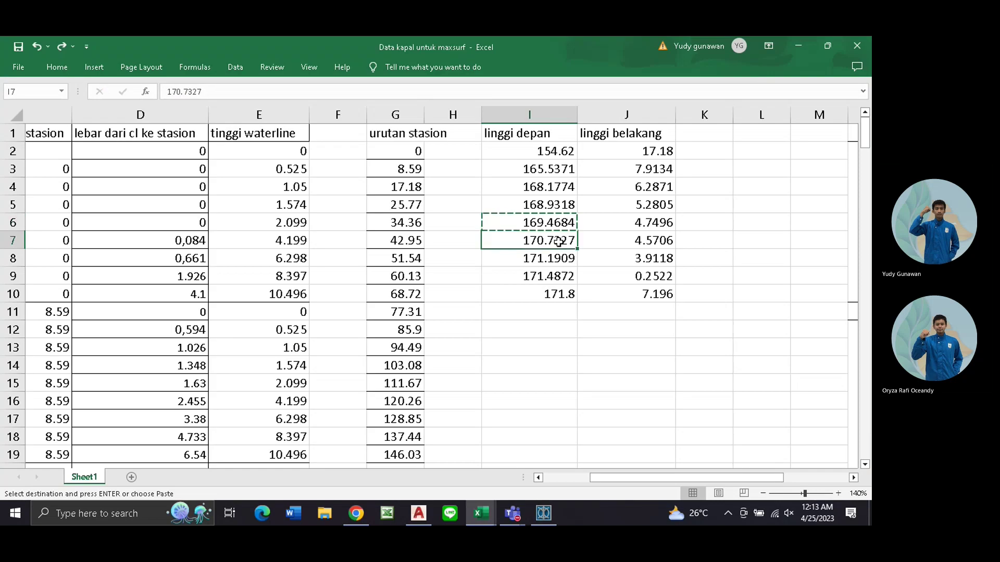
{"action": "left_click", "coordinate": [543, 514]}
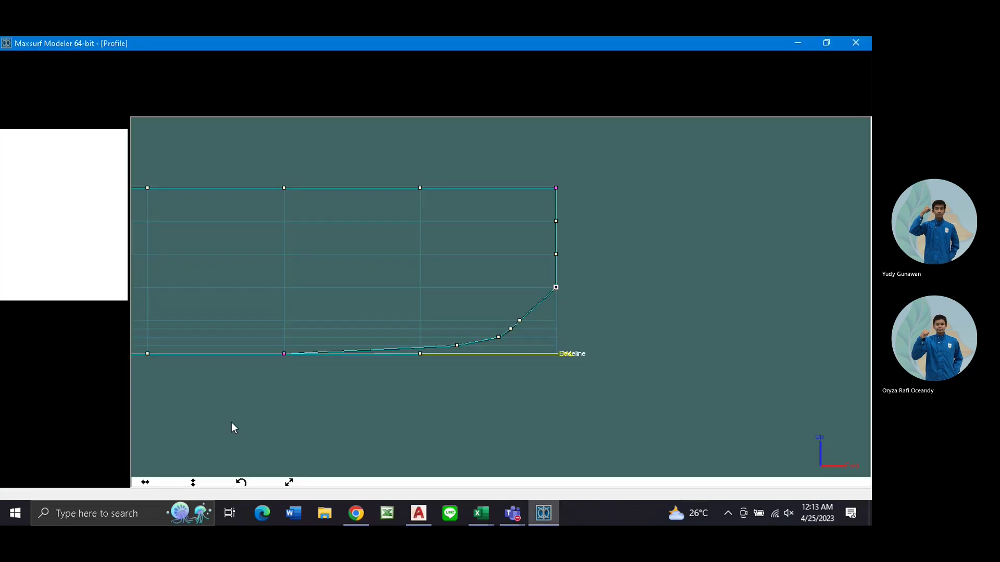
{"action": "left_click", "coordinate": [97, 404]}
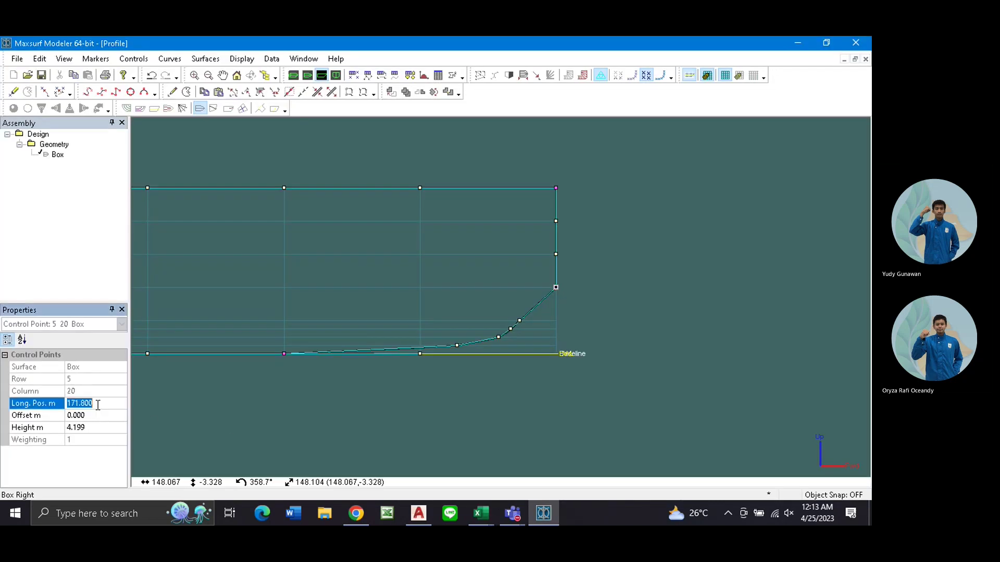
{"action": "type", "text": "170.733"}
{"action": "key", "text": "Return"}
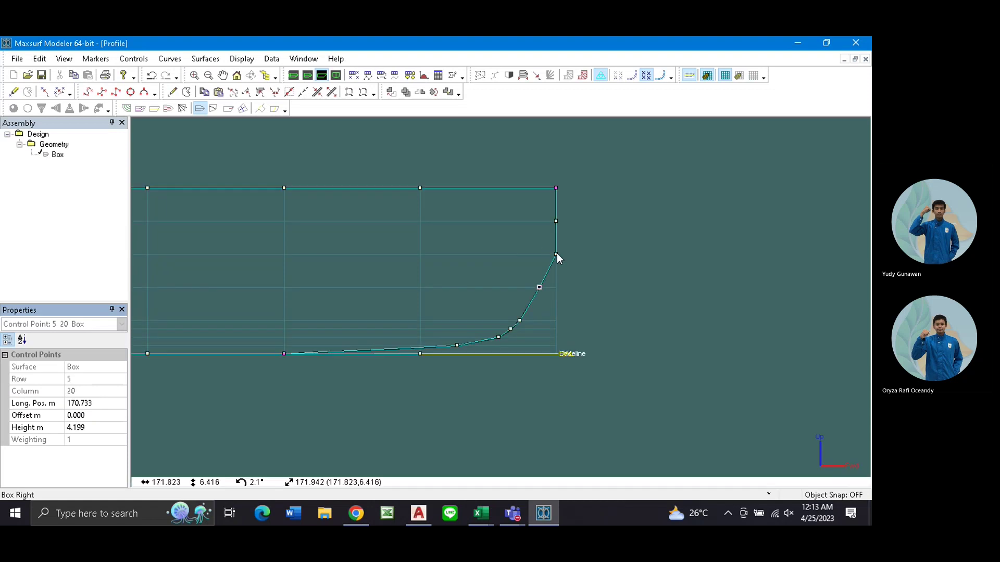
Set the longitudinal position of the bow control point at height 6.298 m to 171.1909 m, copied from cell I8 in Excel.
{"action": "left_click", "coordinate": [556, 254]}
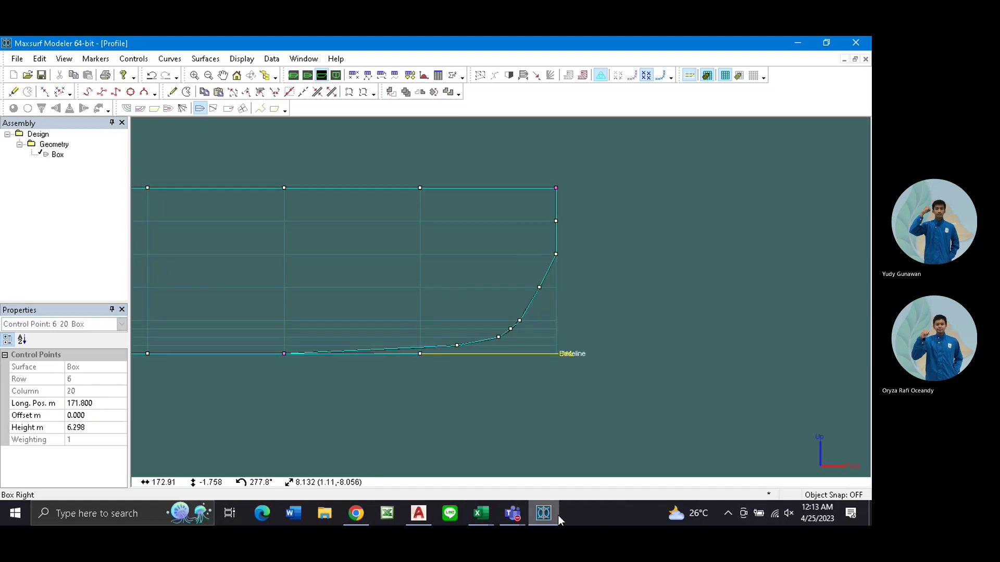
{"action": "key", "text": "alt+Tab"}
{"action": "left_click", "coordinate": [562, 260]}
{"action": "key", "text": "ctrl+c"}
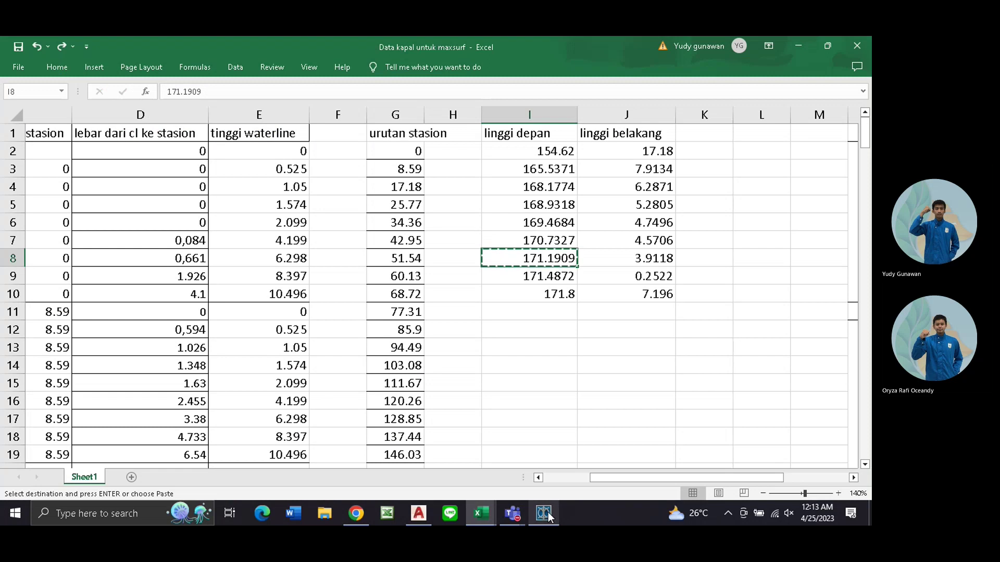
{"action": "key", "text": "alt+Tab"}
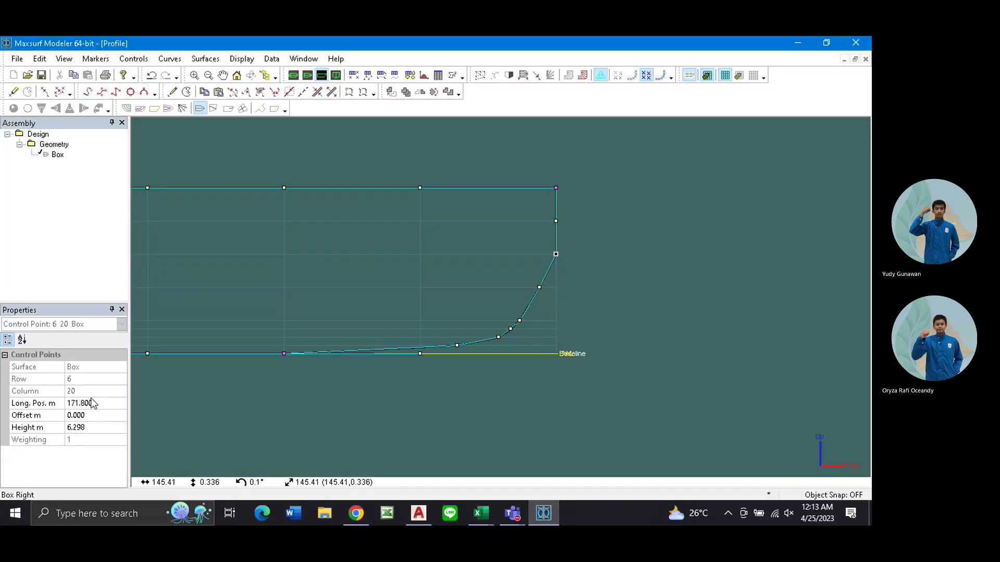
{"action": "left_click", "coordinate": [95, 404]}
{"action": "key", "text": "ctrl+v"}
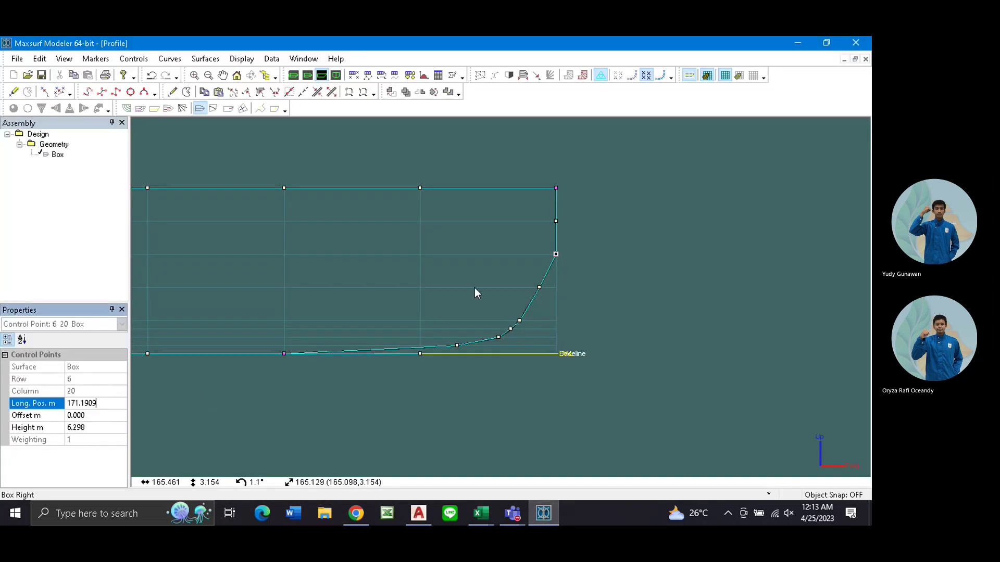
{"action": "key", "text": "Return"}
Set the longitudinal position of the bow control point at height 8.397 m to 171.4872 m, copied from cell I9 in Excel.
{"action": "left_click", "coordinate": [573, 237]}
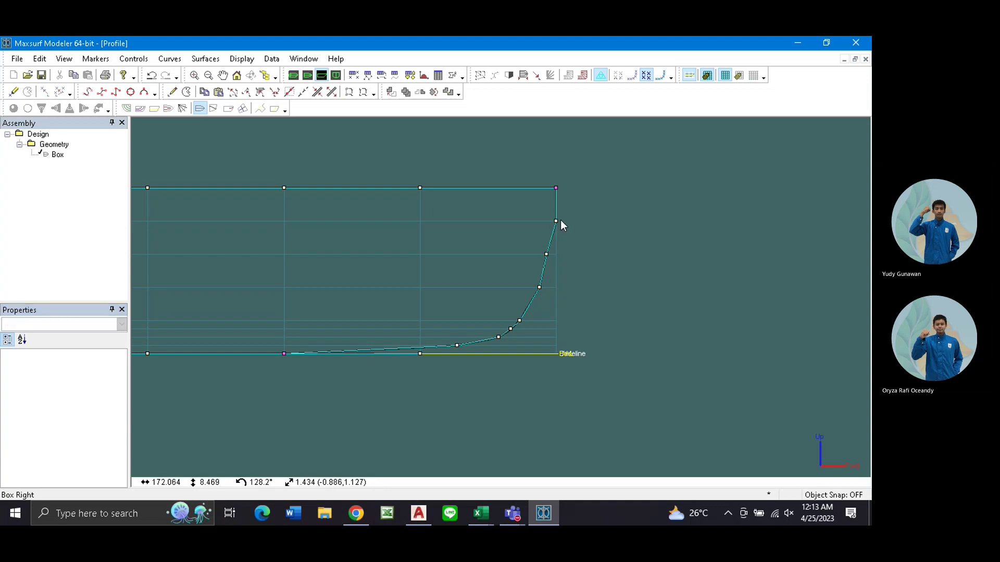
{"action": "left_click", "coordinate": [556, 220]}
{"action": "left_click", "coordinate": [544, 513]}
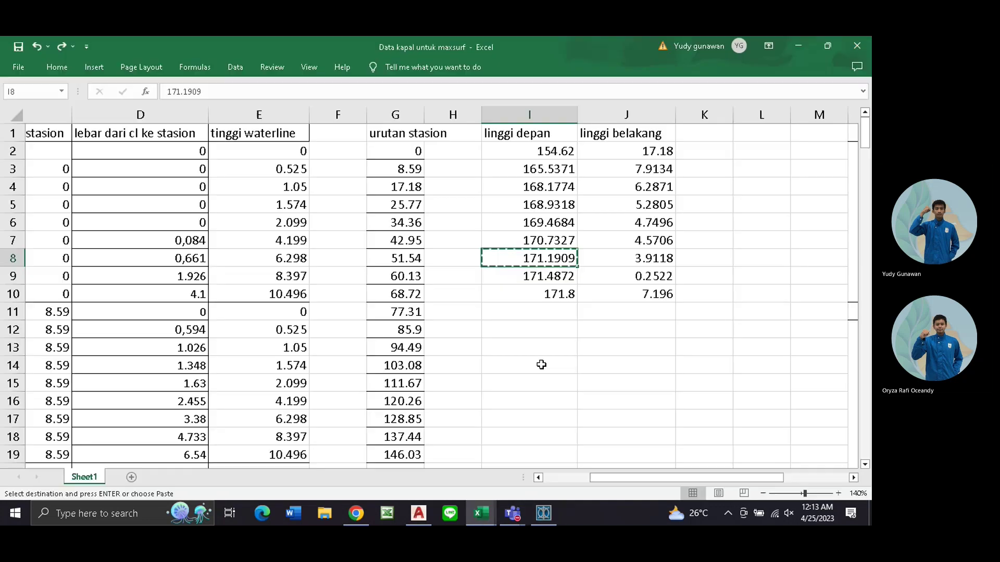
{"action": "left_click", "coordinate": [552, 277]}
{"action": "key", "text": "ctrl+c"}
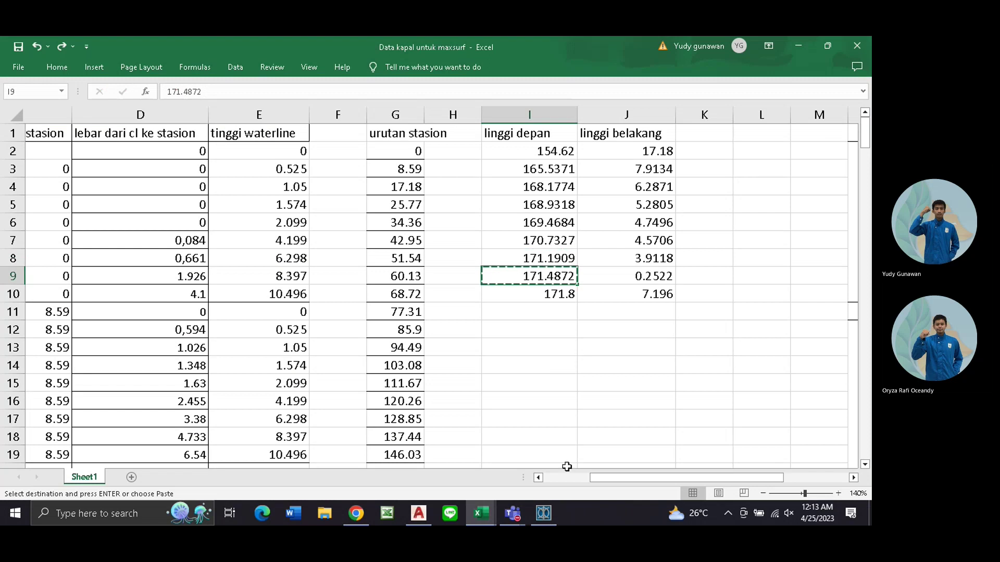
{"action": "left_click", "coordinate": [544, 513]}
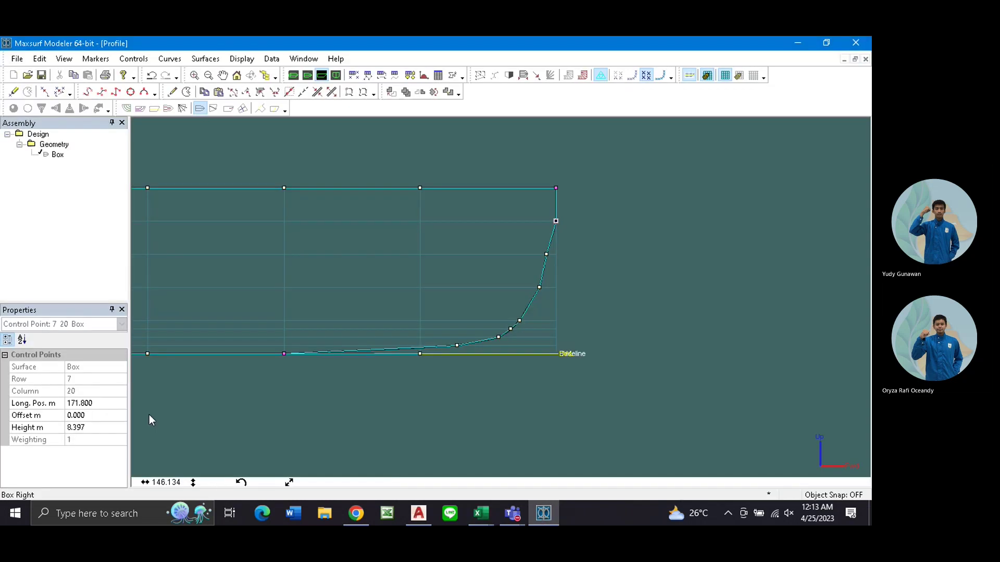
{"action": "left_click", "coordinate": [91, 403]}
{"action": "key", "text": "ctrl+v"}
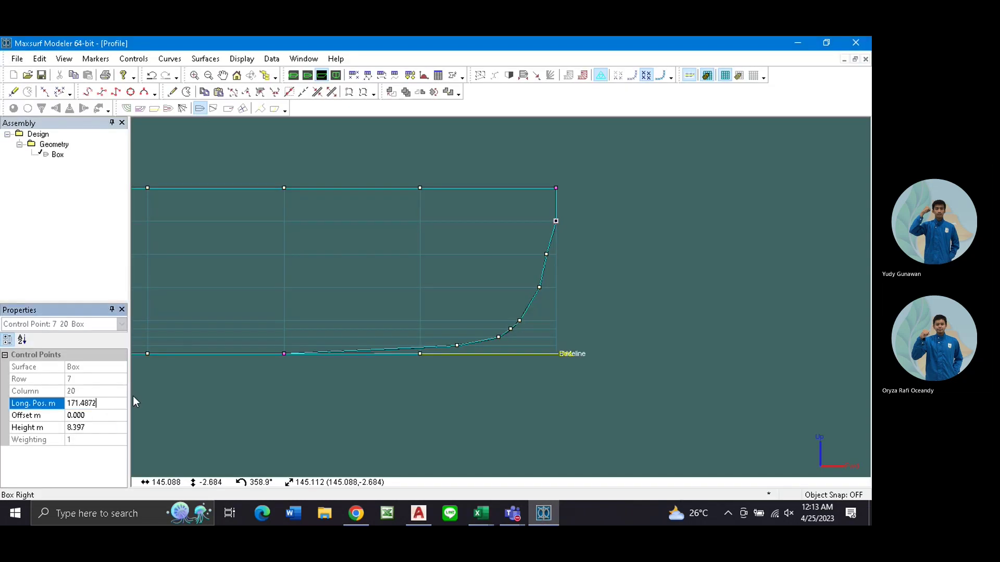
{"action": "key", "text": "Return"}
Set the longitudinal position of the top bow control point at height 10.496 m to 171.8 m, copied from cell I10 in Excel.
{"action": "left_click", "coordinate": [556, 187]}
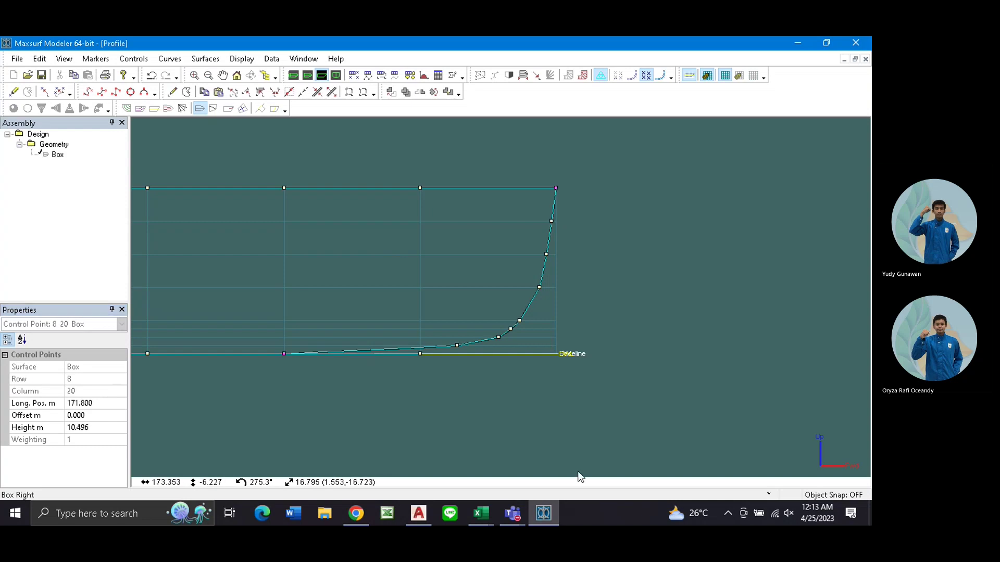
{"action": "left_click", "coordinate": [480, 513]}
{"action": "left_click", "coordinate": [553, 295]}
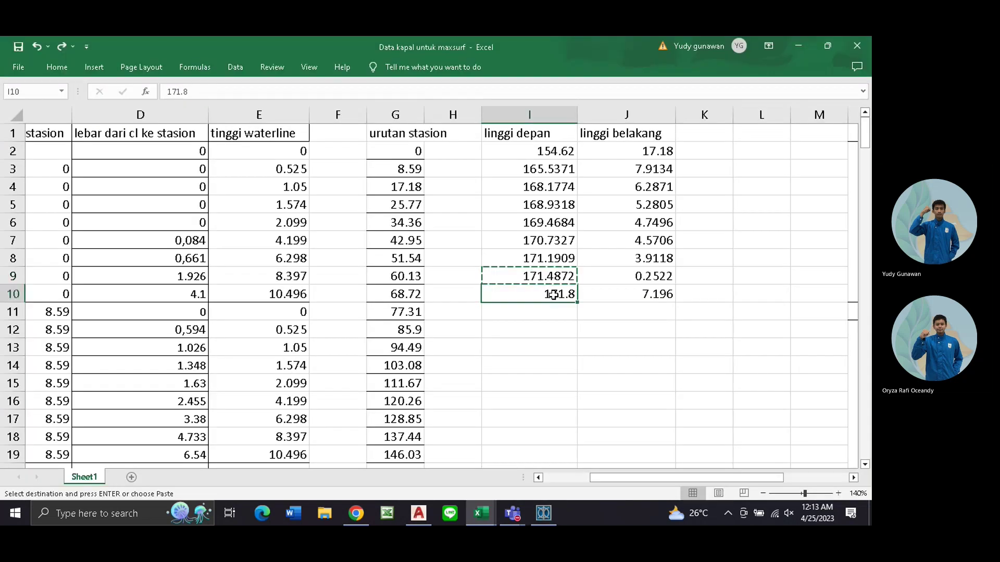
{"action": "key", "text": "ctrl+c"}
{"action": "key", "text": "alt+Tab"}
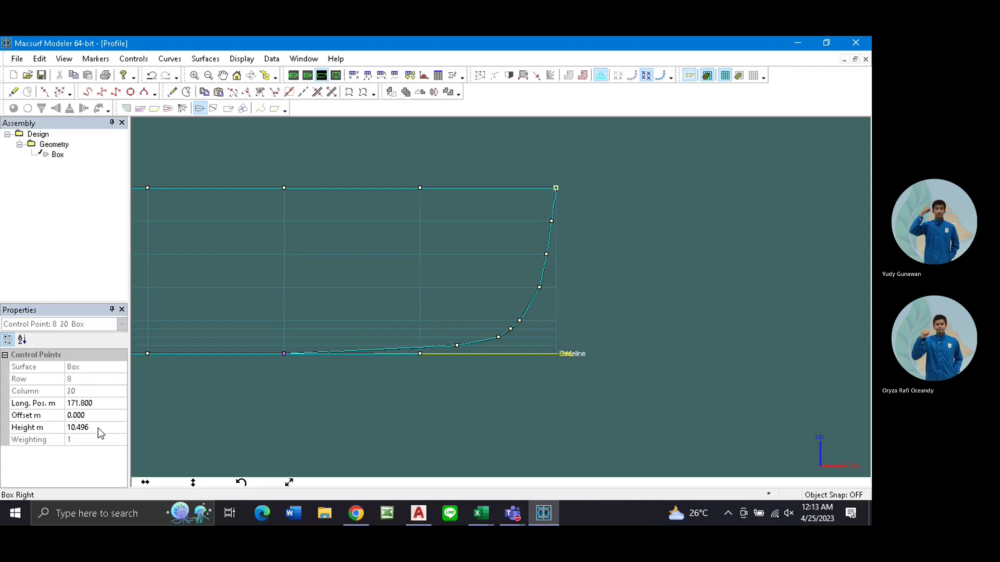
{"action": "left_click", "coordinate": [101, 404]}
{"action": "key", "text": "ctrl+v"}
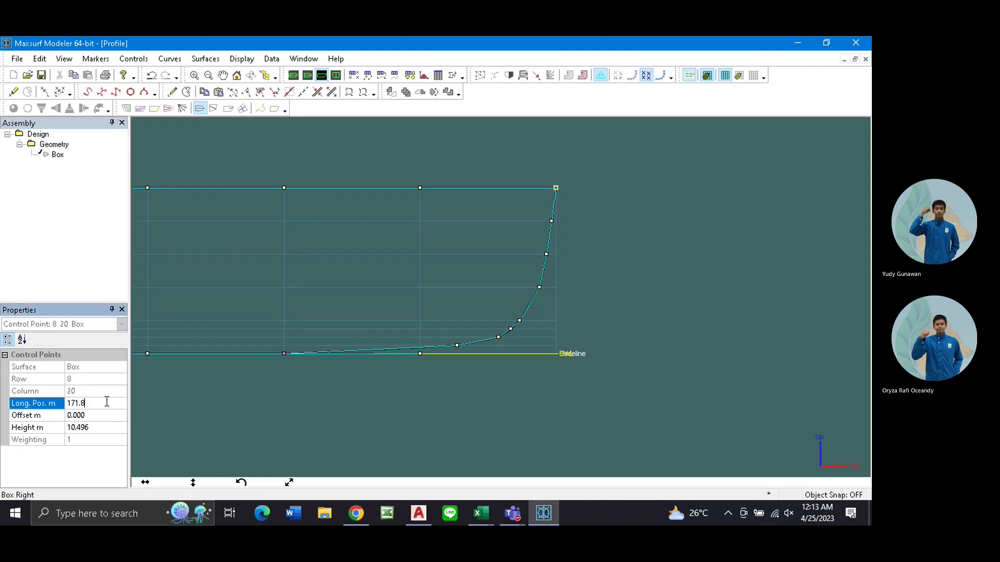
{"action": "key", "text": "Return"}
{"action": "left_click", "coordinate": [657, 253]}
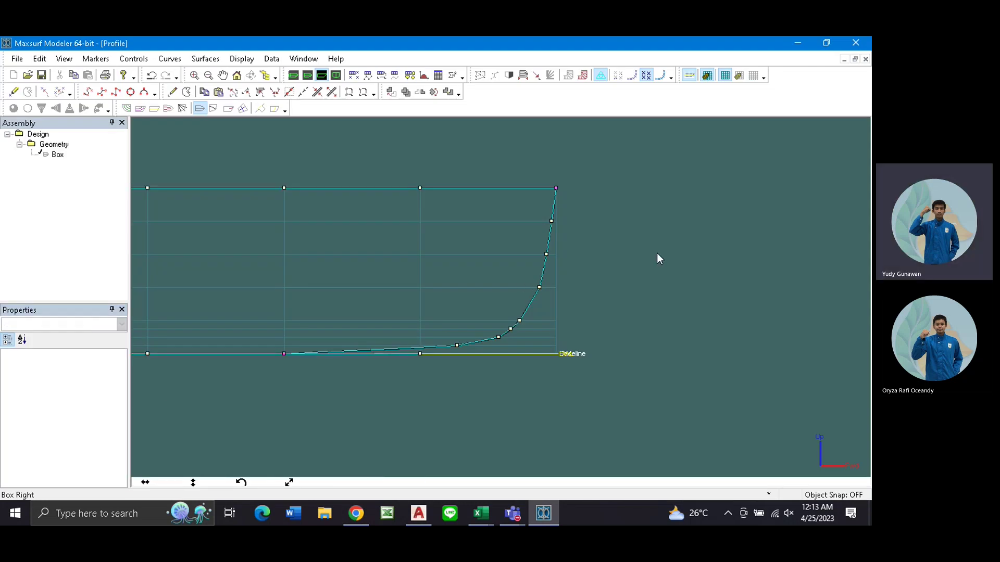
Set the longitudinal position of the bottom stern control point at height 0 m to 17.18 m, copied from cell J2 in Excel.
{"action": "scroll", "coordinate": [639, 250], "scroll_direction": "down", "scroll_amount": 1}
{"action": "scroll", "coordinate": [638, 250], "scroll_direction": "down", "scroll_amount": 1}
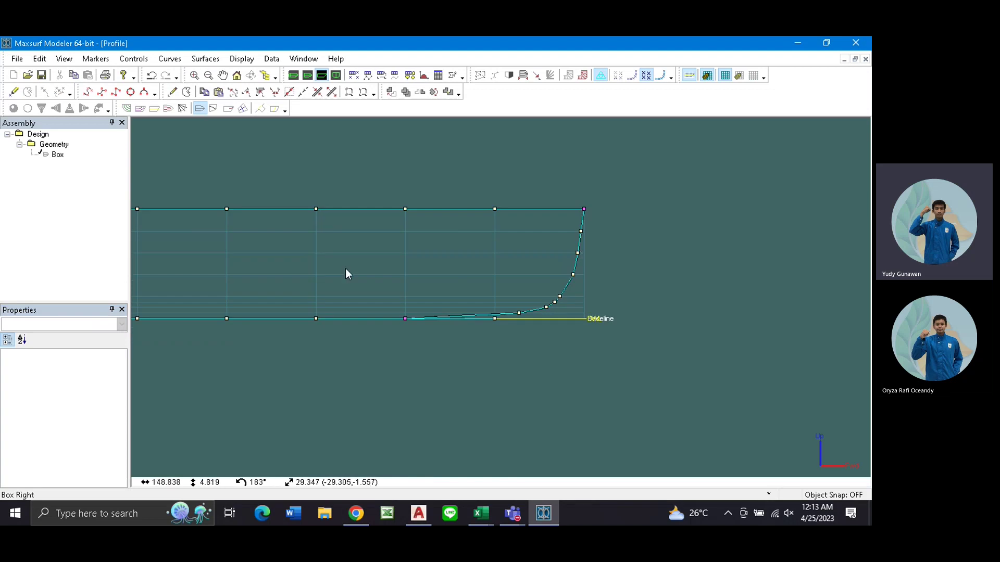
{"action": "middle_click_drag", "start_coordinate": [346, 268], "coordinate": [661, 265]}
{"action": "middle_click_drag", "start_coordinate": [177, 278], "coordinate": [656, 280]}
{"action": "middle_click_drag", "start_coordinate": [334, 266], "coordinate": [382, 281]}
{"action": "scroll", "coordinate": [362, 320], "scroll_direction": "up", "scroll_amount": 2}
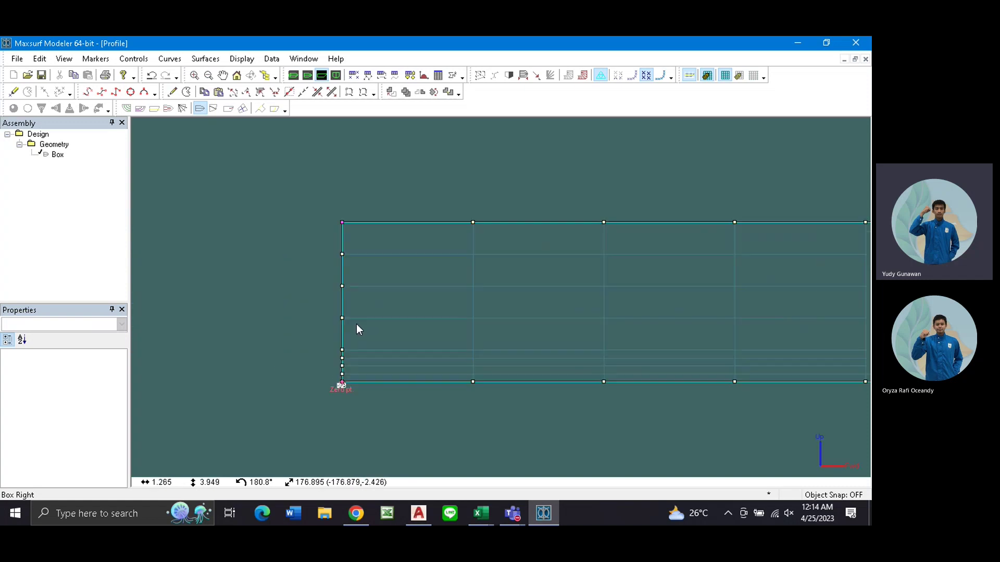
{"action": "scroll", "coordinate": [341, 385], "scroll_direction": "up", "scroll_amount": 1}
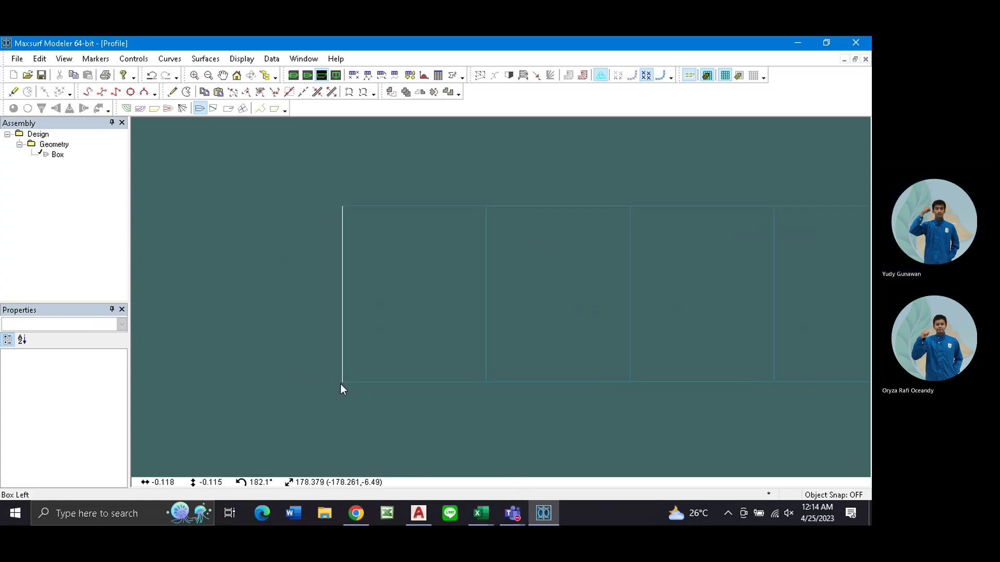
{"action": "left_click", "coordinate": [342, 384]}
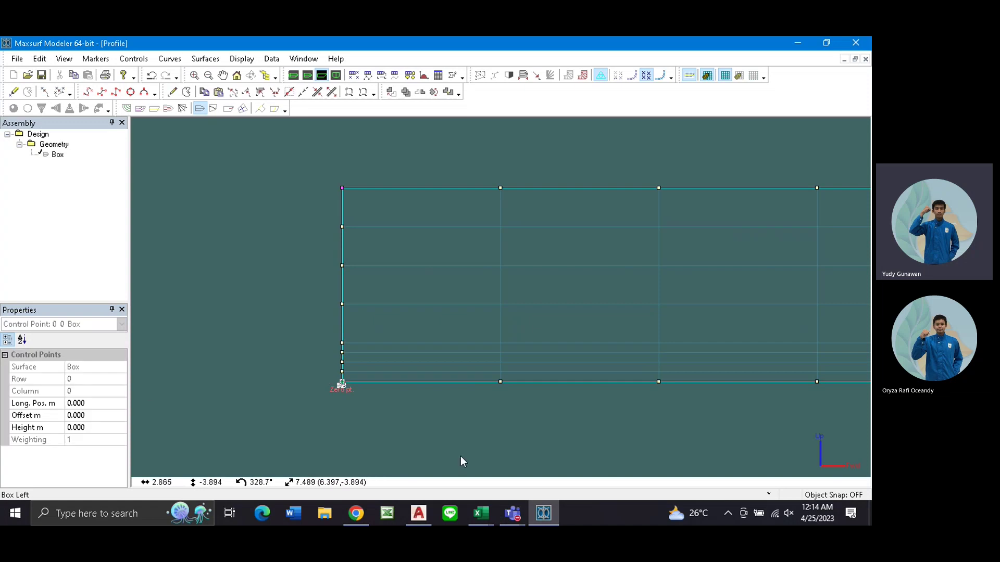
{"action": "mouse_move", "coordinate": [489, 511]}
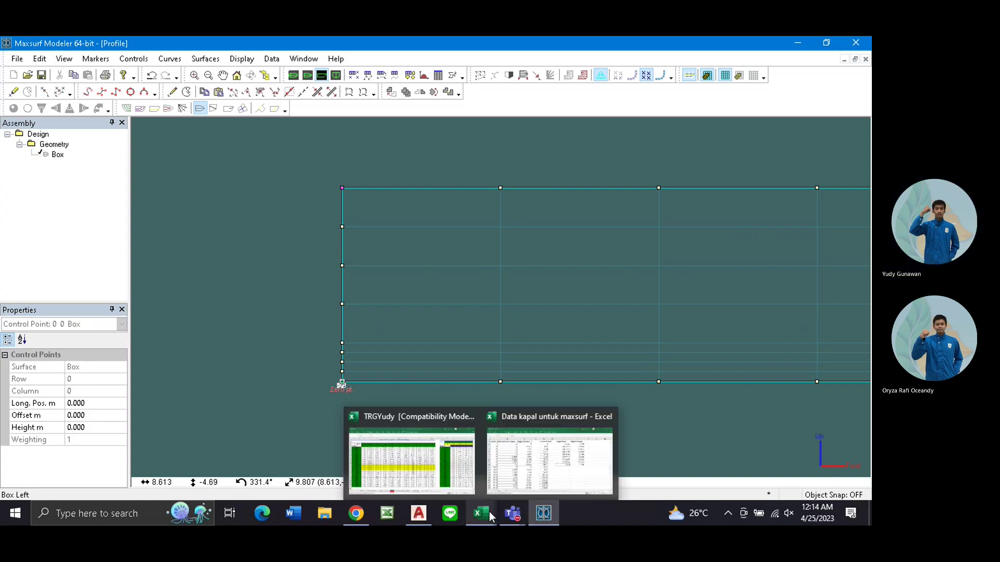
{"action": "left_click", "coordinate": [524, 469]}
{"action": "left_click", "coordinate": [647, 157]}
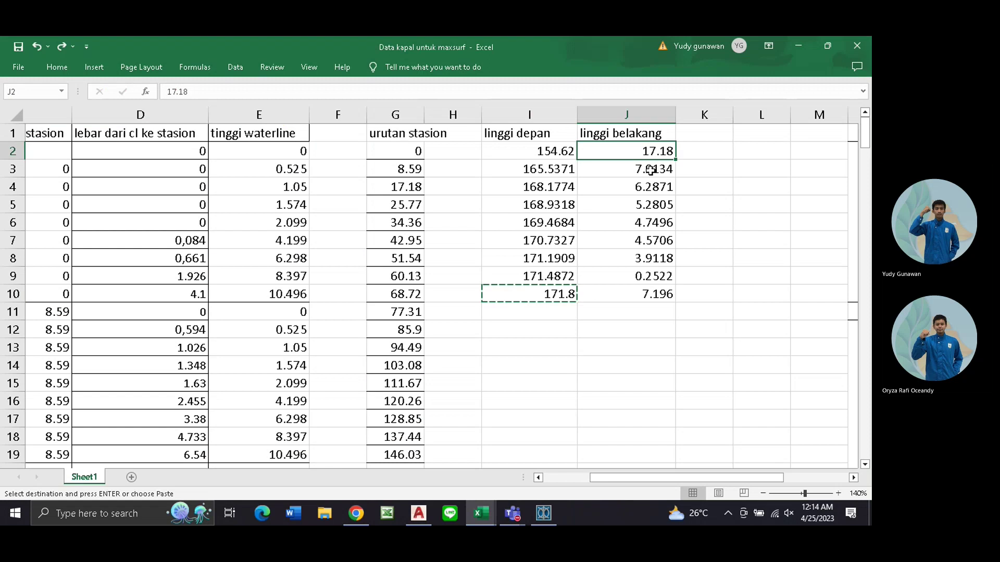
{"action": "left_click", "coordinate": [544, 510]}
{"action": "left_click", "coordinate": [96, 404]}
{"action": "key", "text": "ctrl+v"}
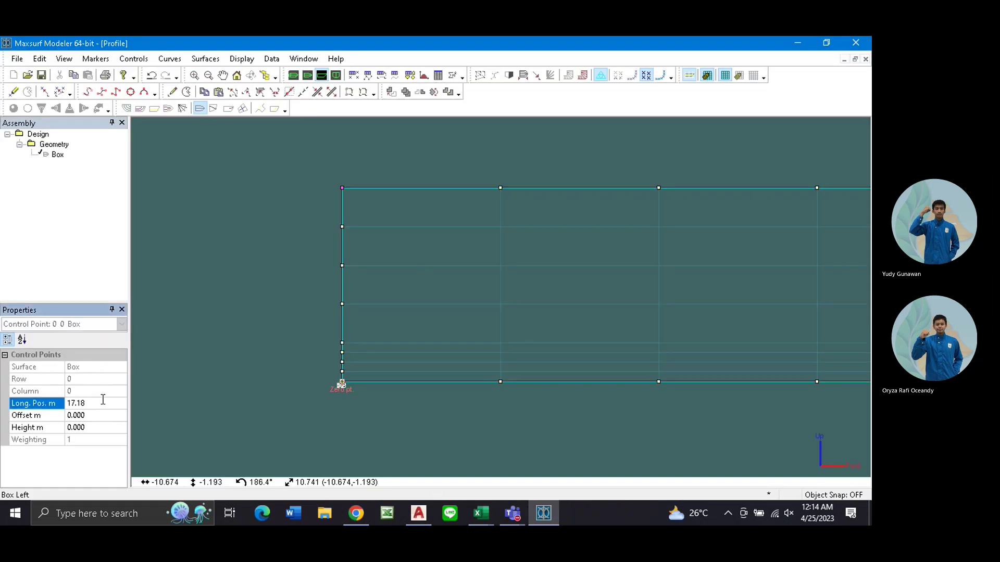
{"action": "key", "text": "Return"}
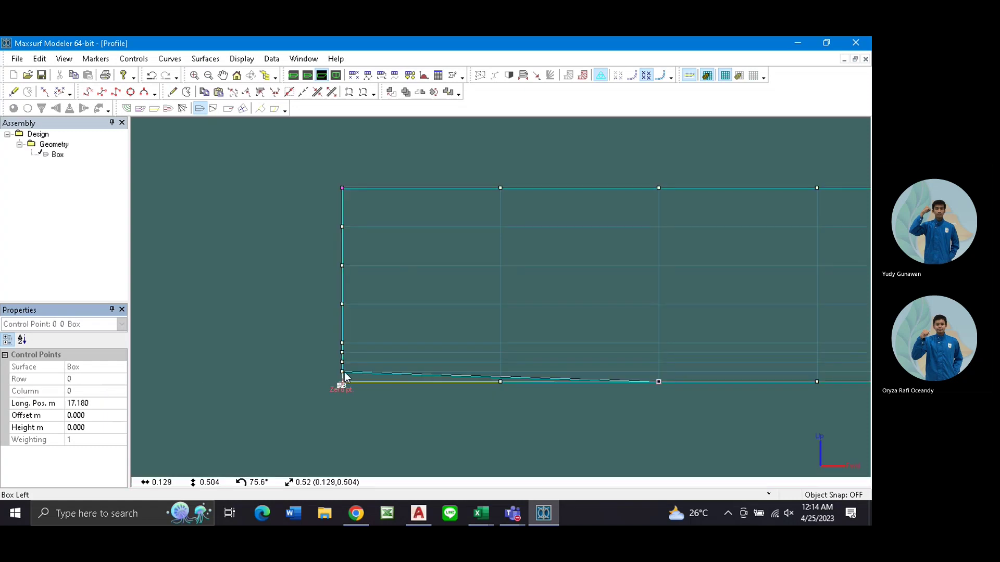
Set the longitudinal position of the stern control point at height 0.525 m to 7.9134 m, copied from cell J3 in Excel.
{"action": "left_click", "coordinate": [342, 371]}
{"action": "left_click", "coordinate": [480, 513]}
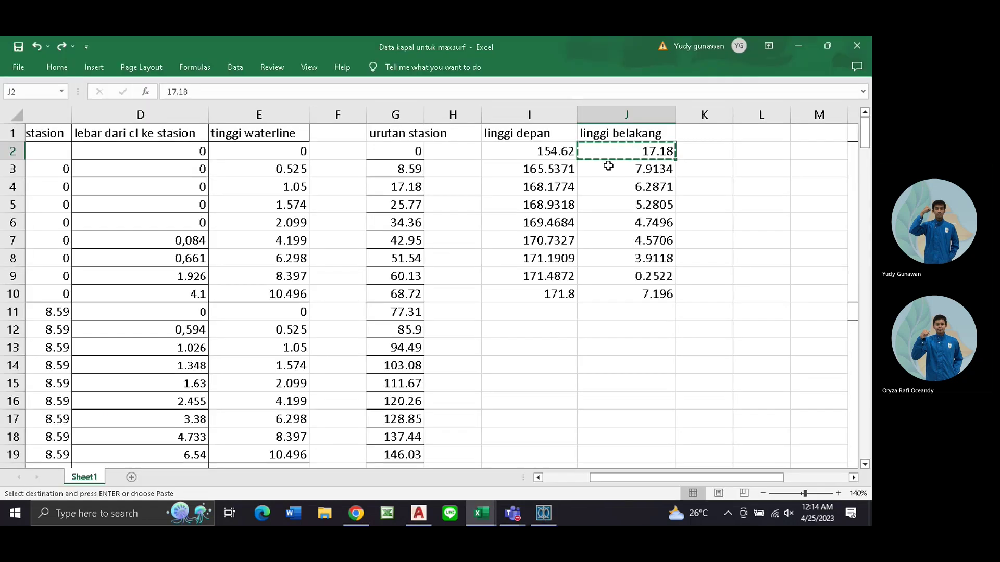
{"action": "left_click", "coordinate": [609, 166]}
{"action": "key", "text": "ctrl+c"}
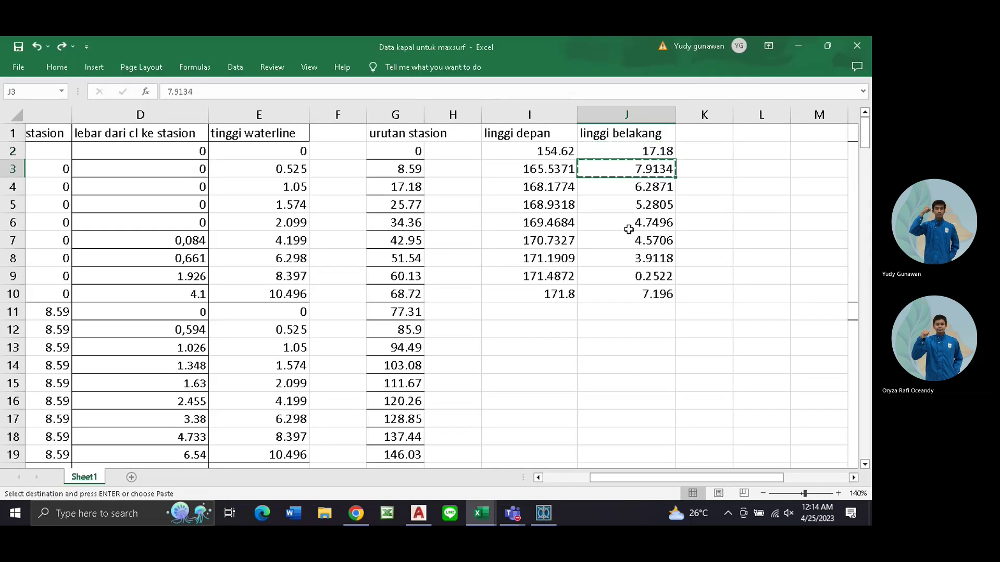
{"action": "left_click", "coordinate": [544, 513]}
{"action": "left_click", "coordinate": [92, 403]}
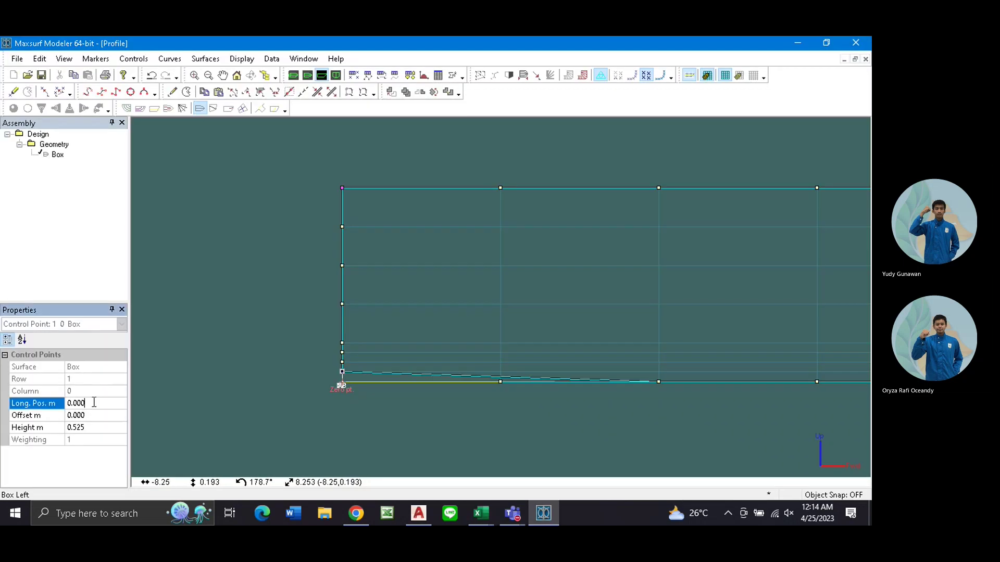
{"action": "key", "text": "ctrl+v"}
{"action": "key", "text": "Return"}
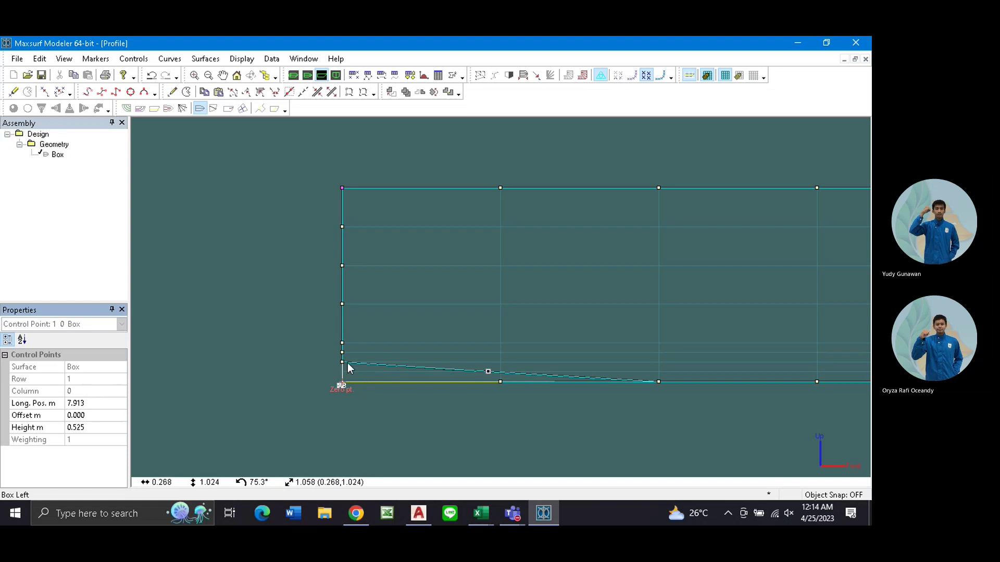
Set the longitudinal position of the stern control point at height 1.050 m to 6.2871 m, copied from cell J4 in Excel.
{"action": "left_click", "coordinate": [343, 362]}
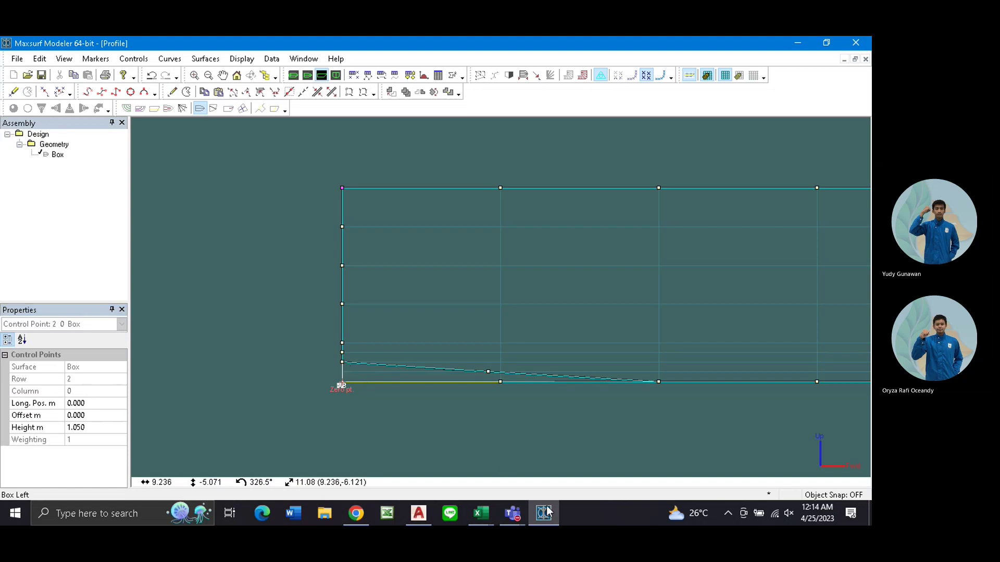
{"action": "left_click", "coordinate": [480, 513]}
{"action": "key", "text": "Down"}
{"action": "key", "text": "ctrl+c"}
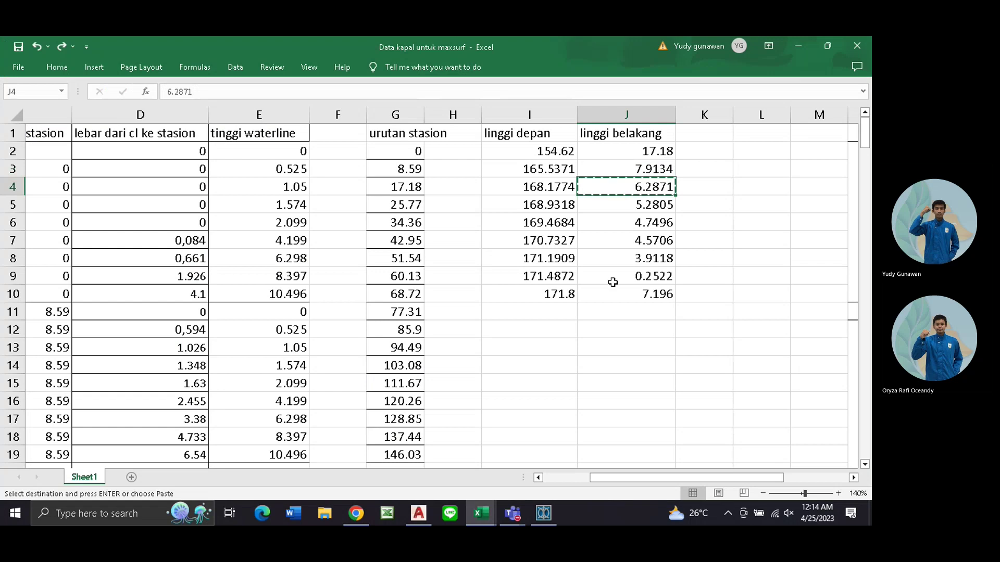
{"action": "left_click", "coordinate": [543, 512]}
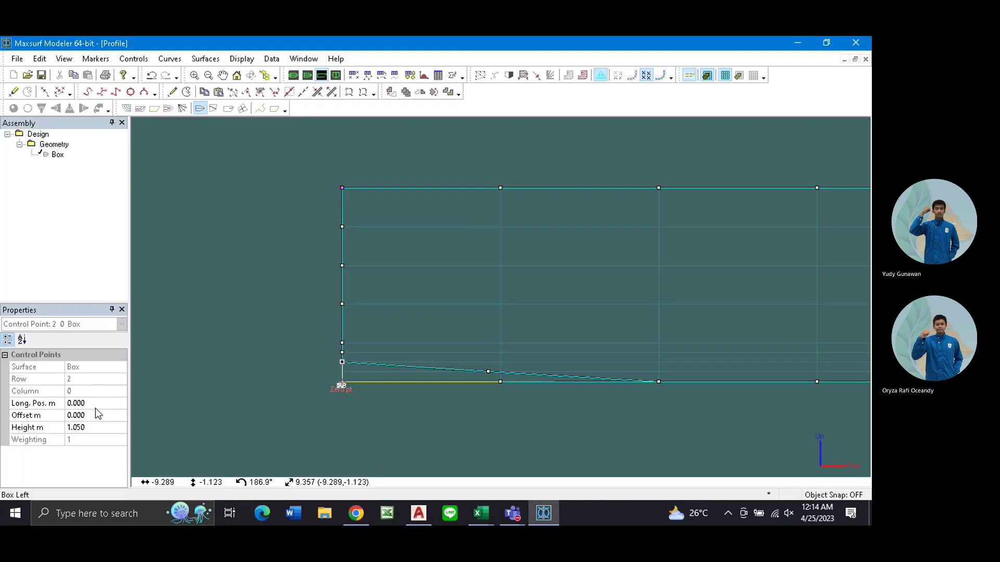
{"action": "left_click", "coordinate": [94, 405]}
{"action": "key", "text": "ctrl+v"}
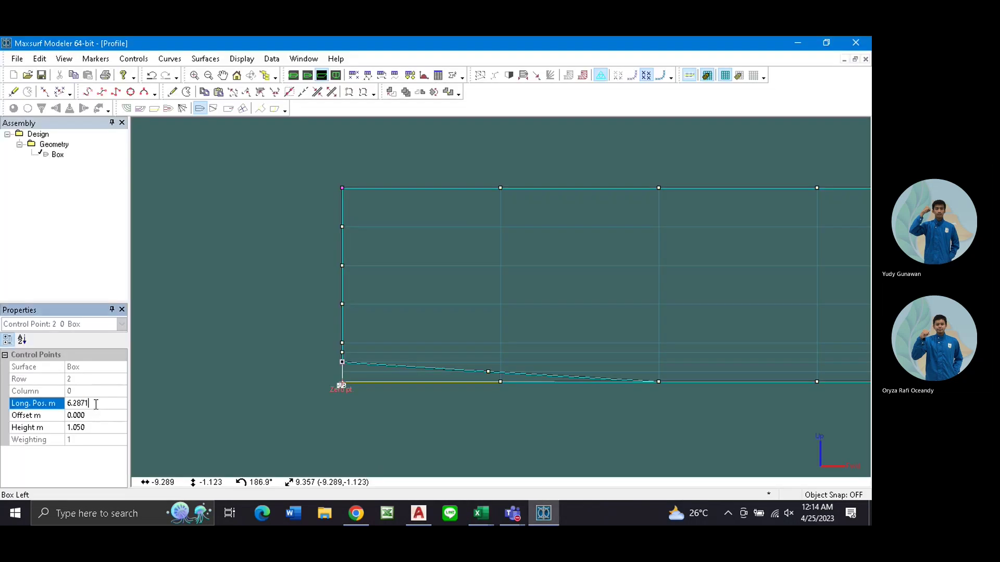
{"action": "key", "text": "Return"}
Set the longitudinal position of the stern control point at height 1.574 m to 5.2805 m, copied from cell J5 in Excel.
{"action": "left_click", "coordinate": [344, 354]}
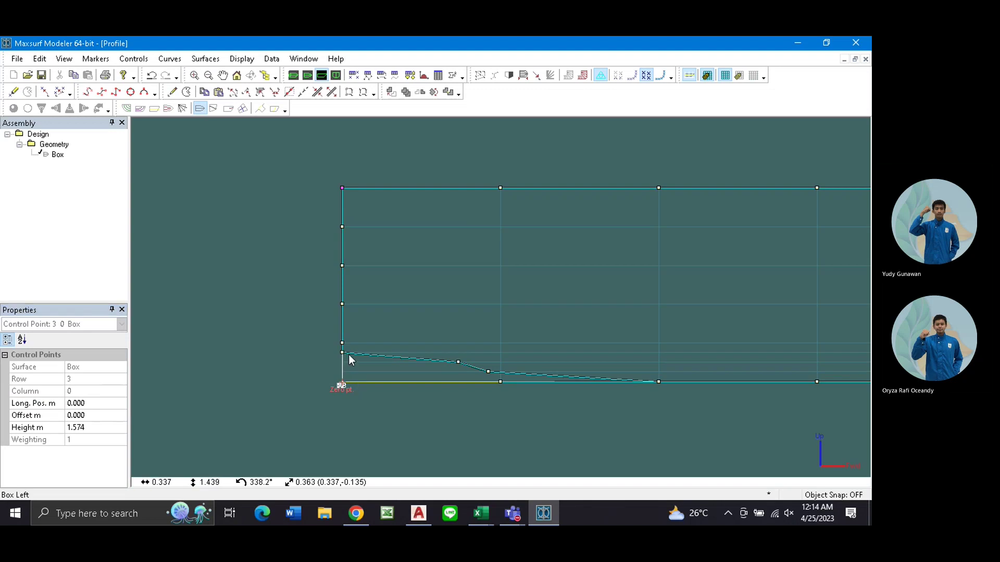
{"action": "left_click", "coordinate": [540, 513]}
{"action": "left_click", "coordinate": [669, 207]}
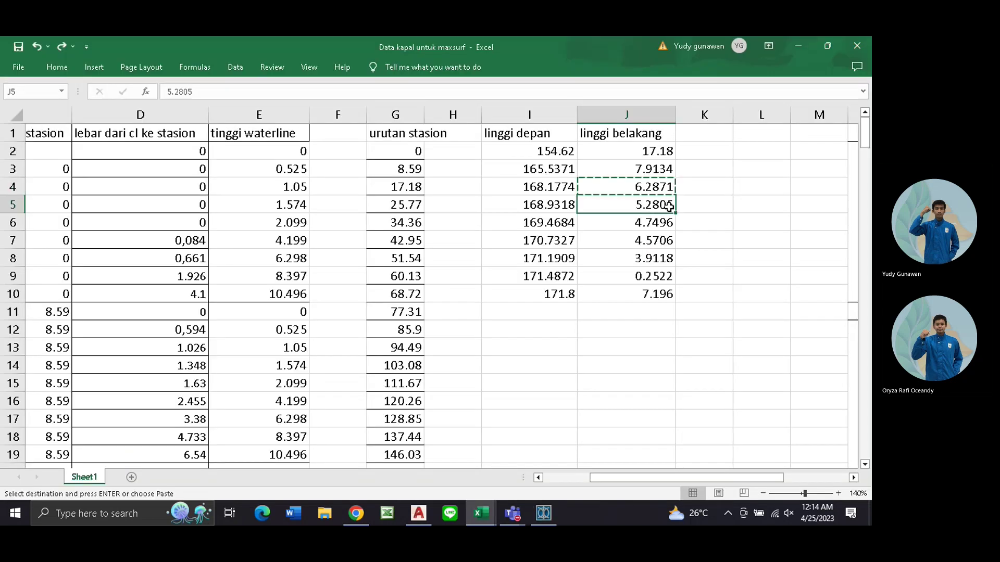
{"action": "key", "text": "ctrl+c"}
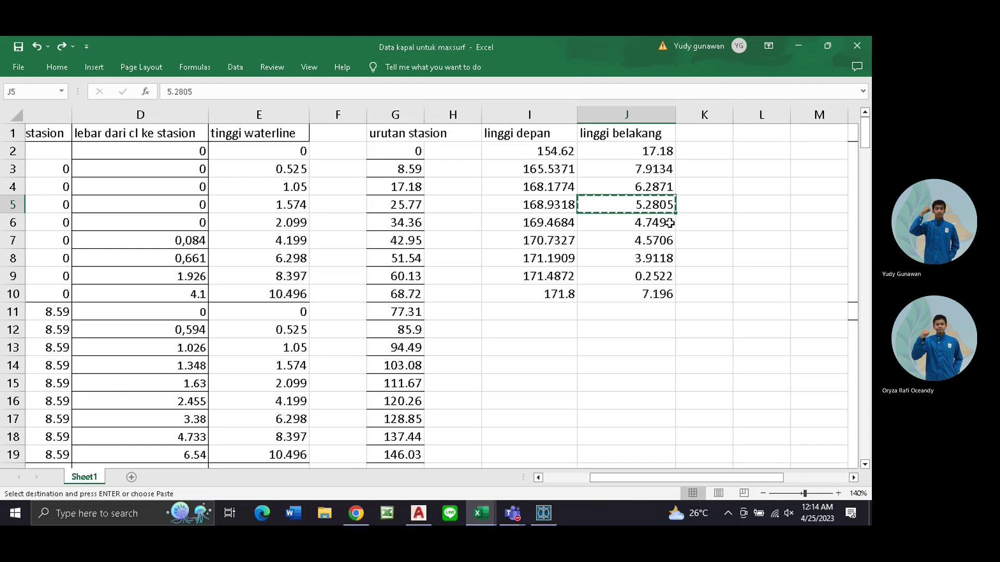
{"action": "key", "text": "alt+Tab"}
{"action": "left_click", "coordinate": [88, 403]}
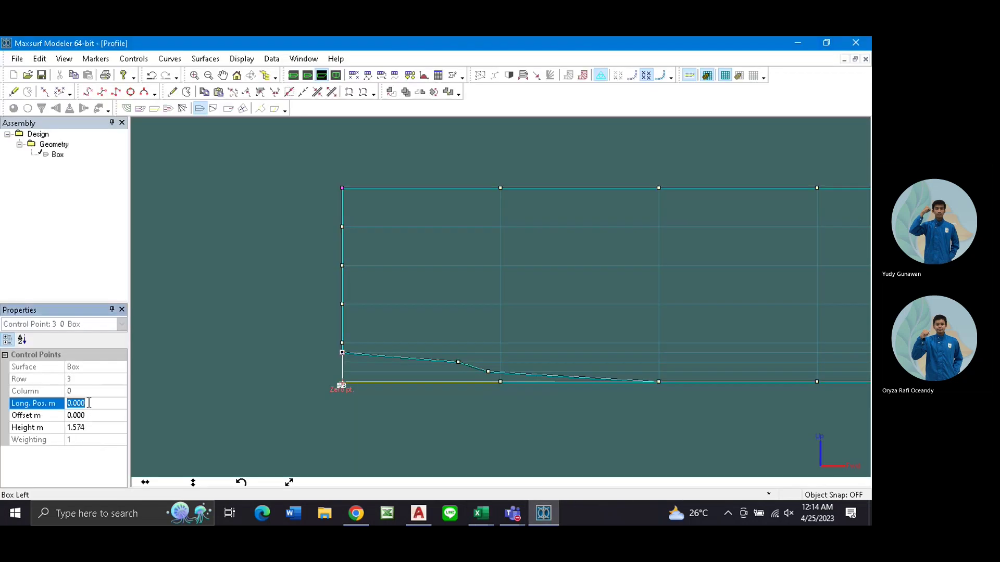
{"action": "key", "text": "ctrl+v"}
{"action": "key", "text": "Return"}
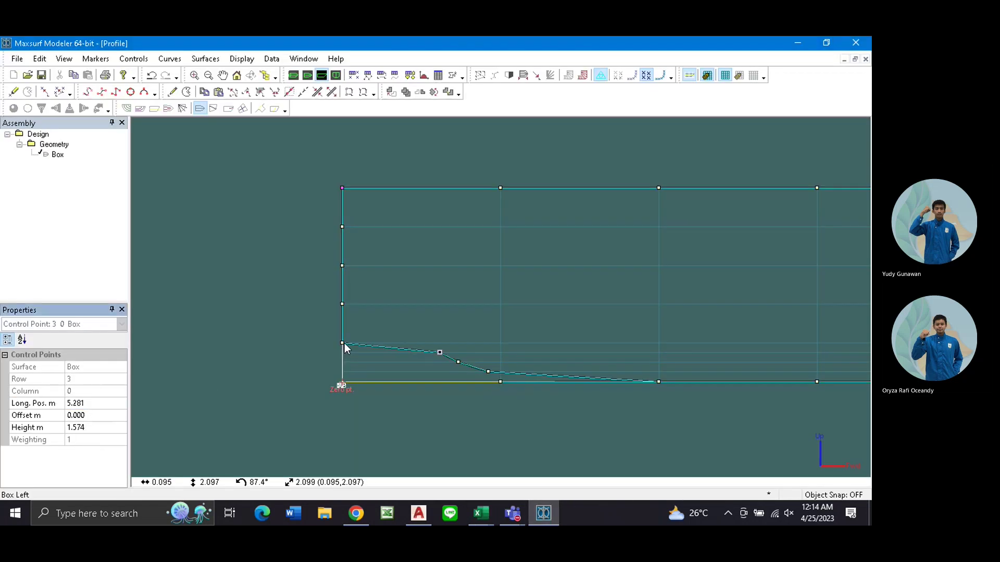
Set the longitudinal position of the stern control point at height 2.099 m to 4.7496 m, copied from cell J6 in Excel.
{"action": "left_click", "coordinate": [344, 342]}
{"action": "key", "text": "alt+Tab"}
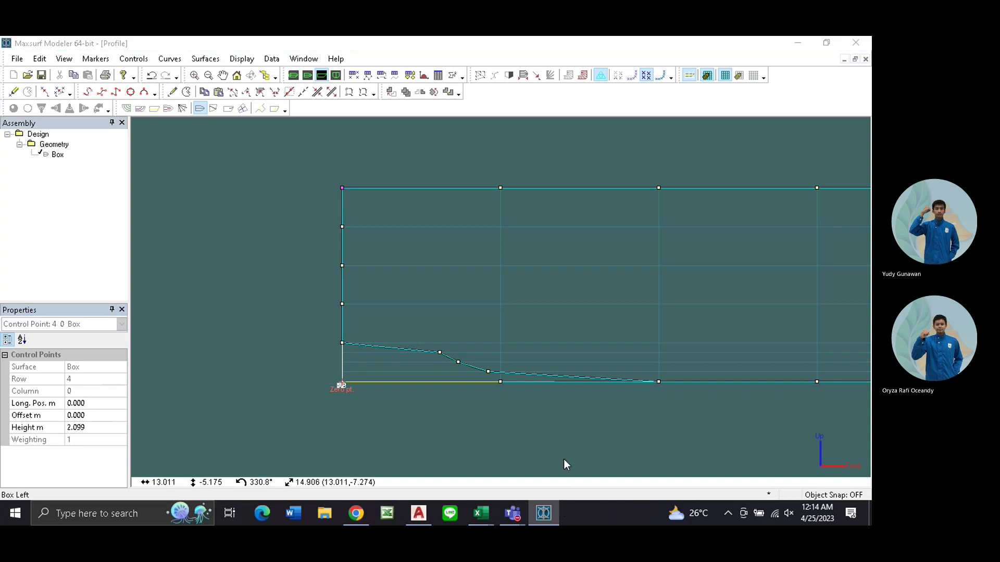
{"action": "left_click", "coordinate": [640, 227]}
{"action": "key", "text": "ctrl+c"}
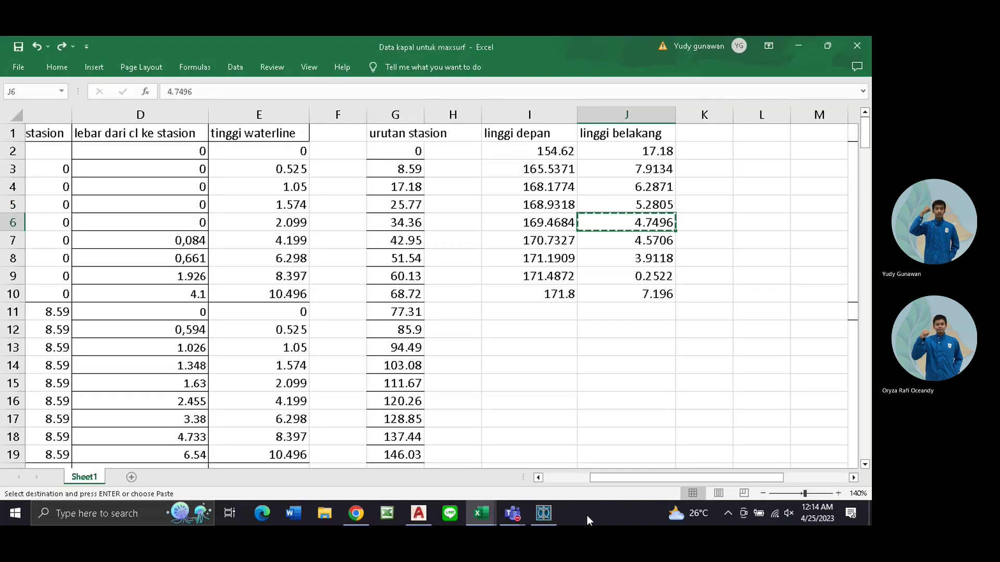
{"action": "left_click", "coordinate": [544, 513]}
{"action": "left_click", "coordinate": [83, 404]}
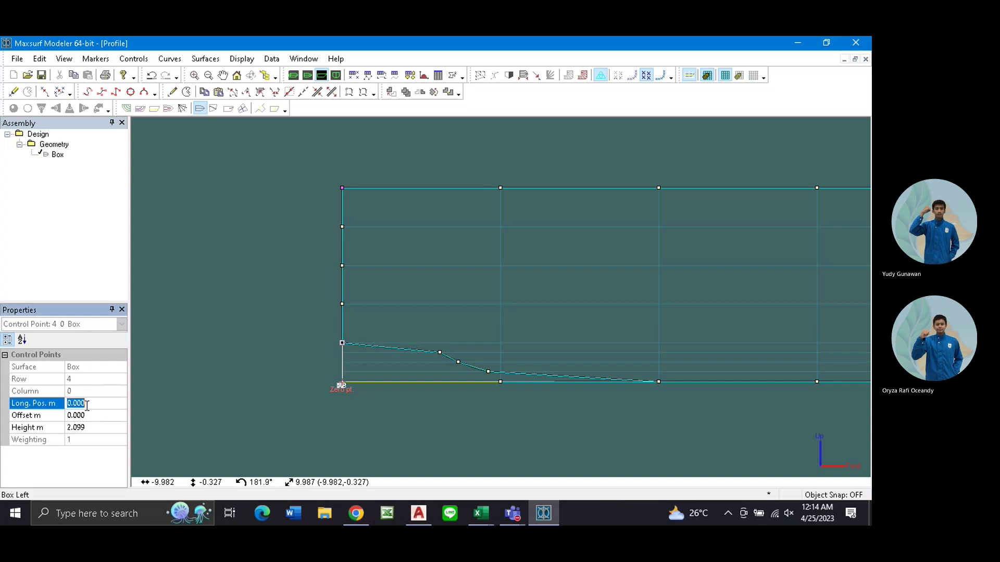
{"action": "key", "text": "ctrl+v"}
{"action": "key", "text": "Return"}
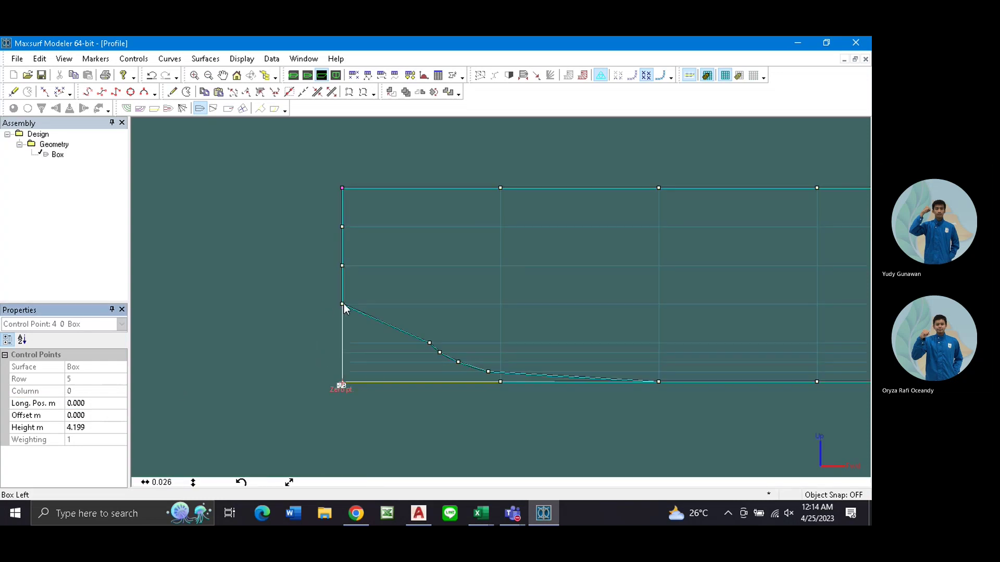
Set the longitudinal position of the stern control point at height 4.199 m to 4.5706 m, copied from cell J7 in Excel.
{"action": "left_click", "coordinate": [480, 513]}
{"action": "left_click", "coordinate": [653, 241]}
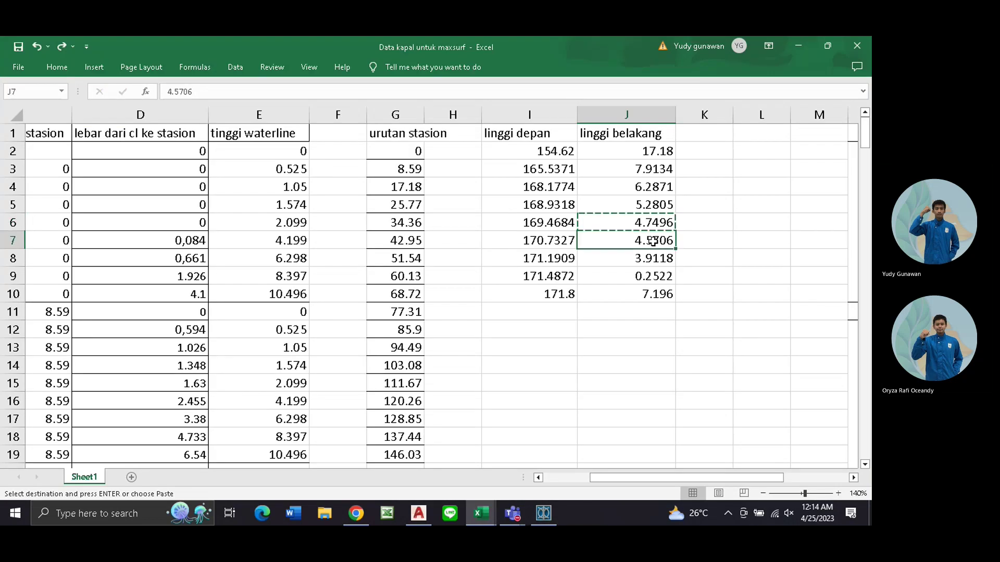
{"action": "key", "text": "ctrl+c"}
{"action": "left_click", "coordinate": [543, 513]}
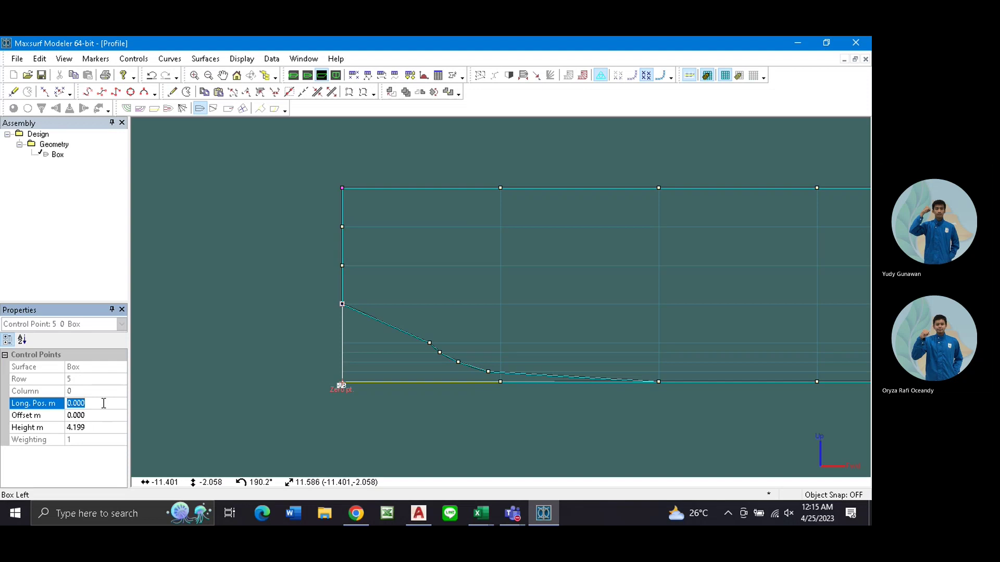
{"action": "key", "text": "ctrl+v"}
{"action": "left_click", "coordinate": [164, 395]}
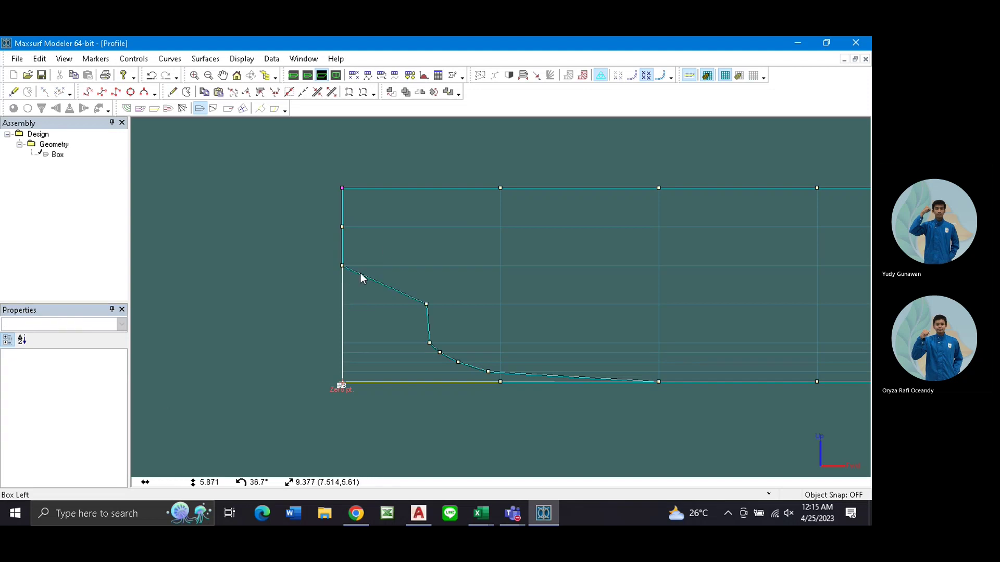
Set the longitudinal position of the stern control point at height 6.298 m to 3.9118 m, copied from cell J8 in Excel.
{"action": "left_click", "coordinate": [342, 266]}
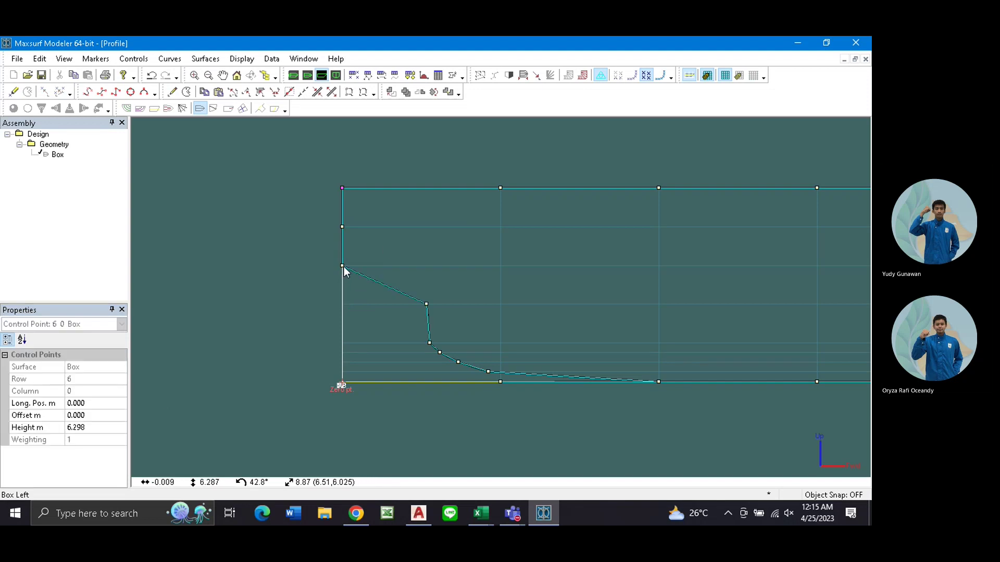
{"action": "left_click", "coordinate": [546, 511]}
{"action": "left_click", "coordinate": [645, 258]}
{"action": "key", "text": "ctrl+c"}
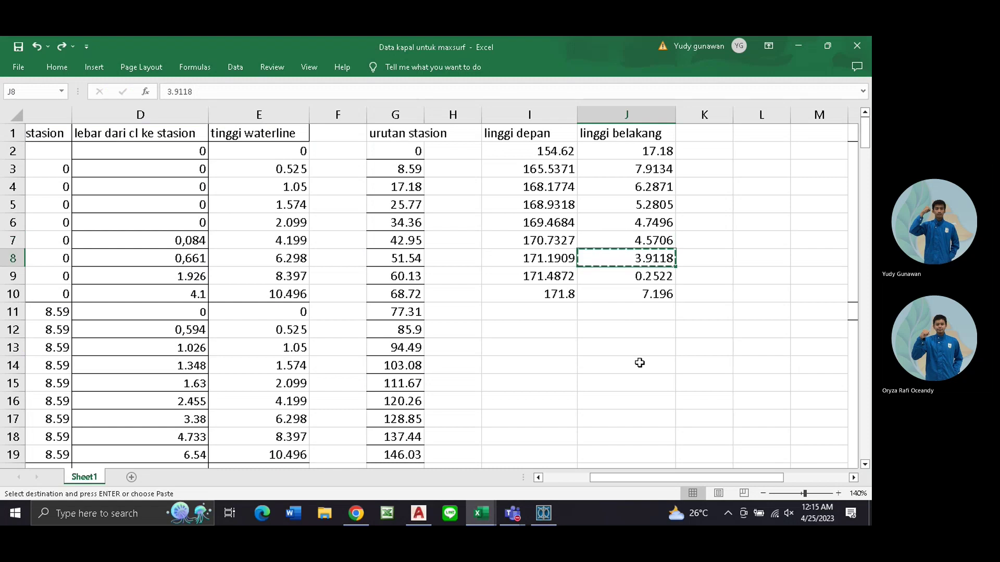
{"action": "left_click", "coordinate": [552, 511]}
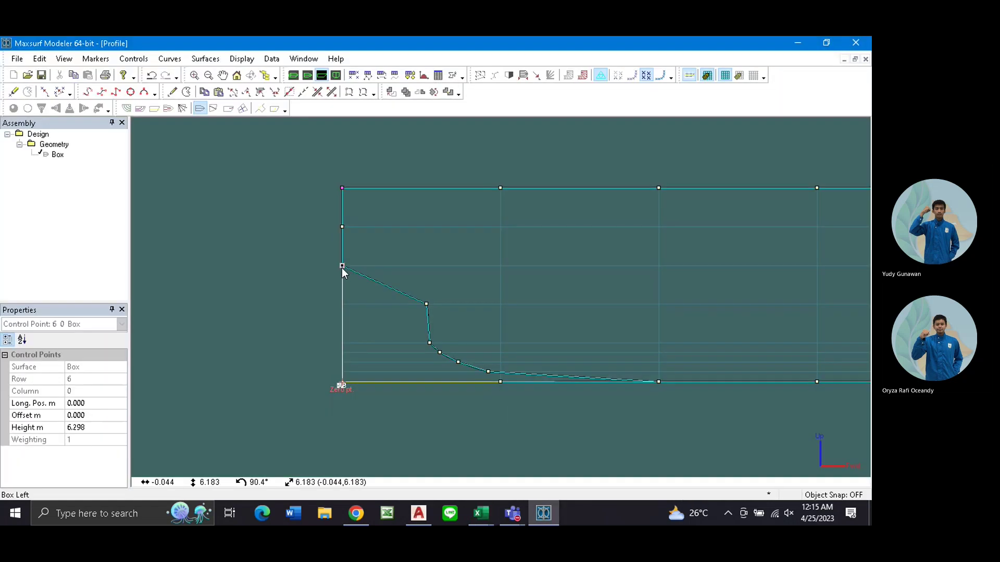
{"action": "left_click", "coordinate": [110, 405]}
{"action": "key", "text": "ctrl+v"}
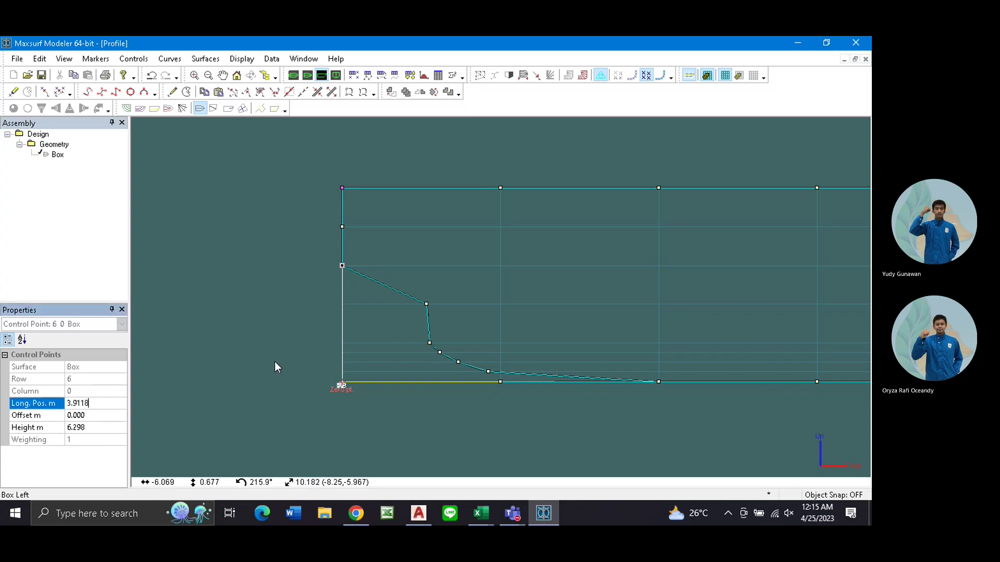
{"action": "key", "text": "Return"}
{"action": "left_click", "coordinate": [290, 316]}
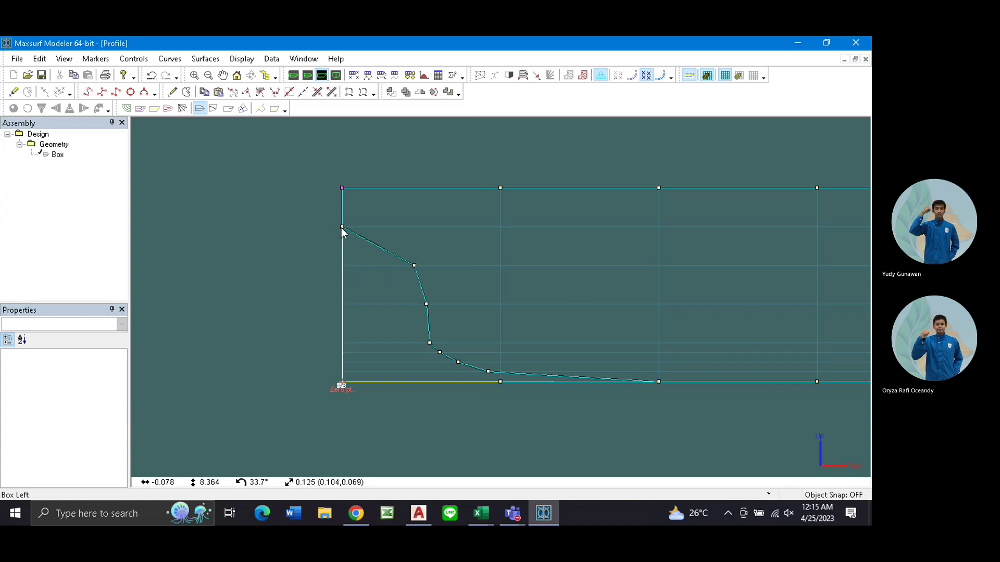
Set the longitudinal position of the stern control point at height 8.397 m to 0.2522 m, copied from cell J9 in Excel.
{"action": "left_click", "coordinate": [341, 227]}
{"action": "left_click", "coordinate": [481, 514]}
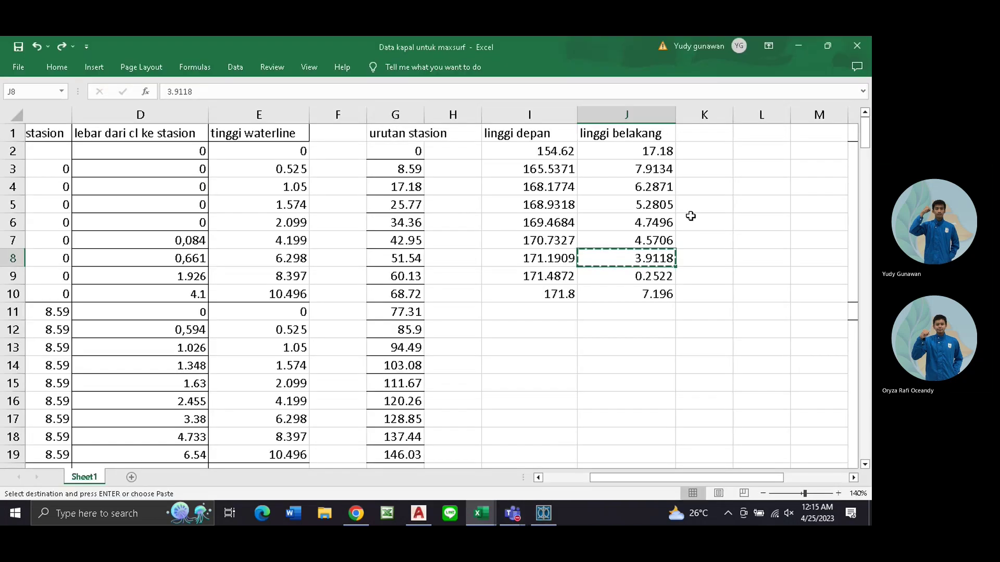
{"action": "left_click", "coordinate": [664, 274]}
{"action": "key", "text": "ctrl+c"}
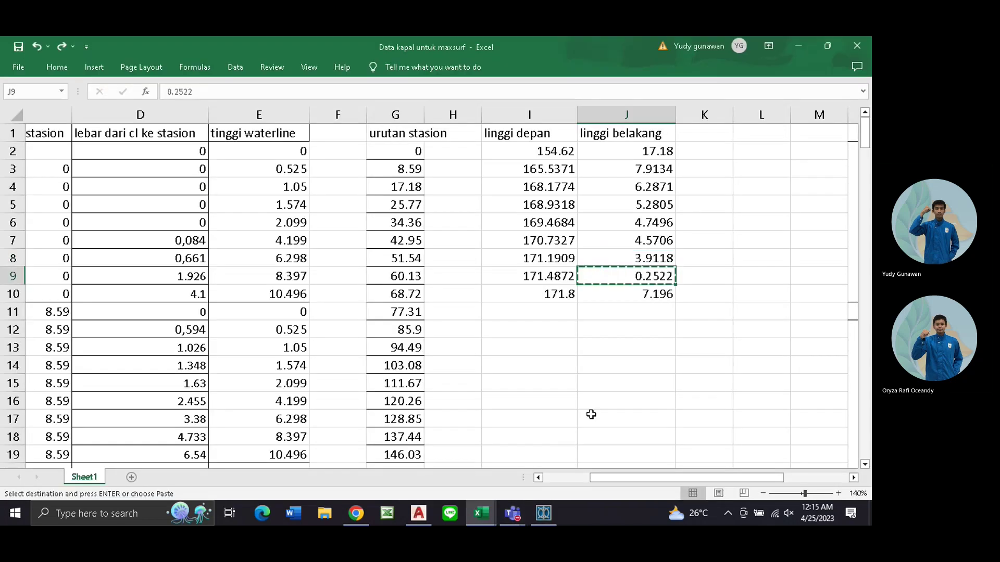
{"action": "left_click", "coordinate": [544, 512]}
{"action": "left_click", "coordinate": [98, 403]}
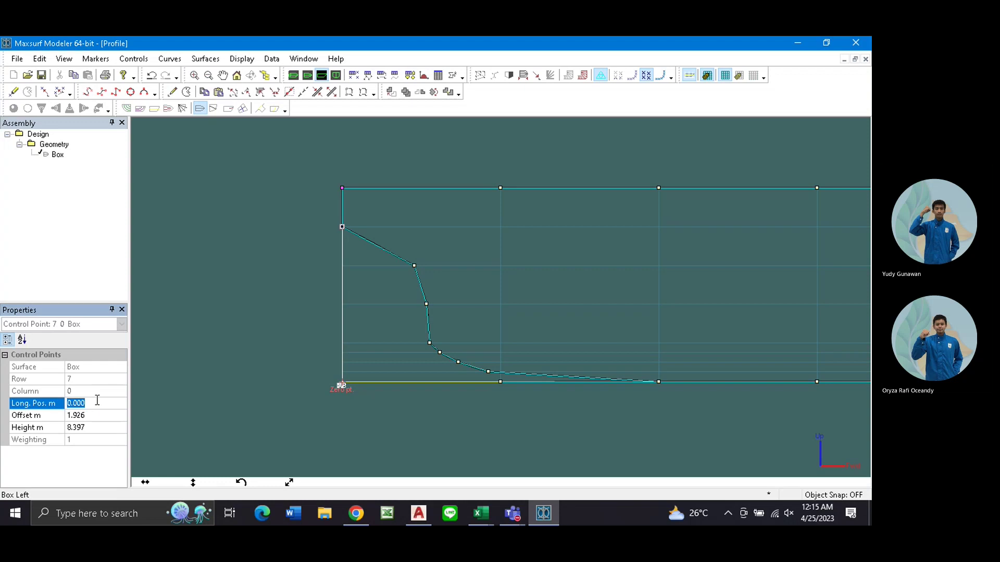
{"action": "key", "text": "ctrl+v"}
{"action": "left_click", "coordinate": [246, 342]}
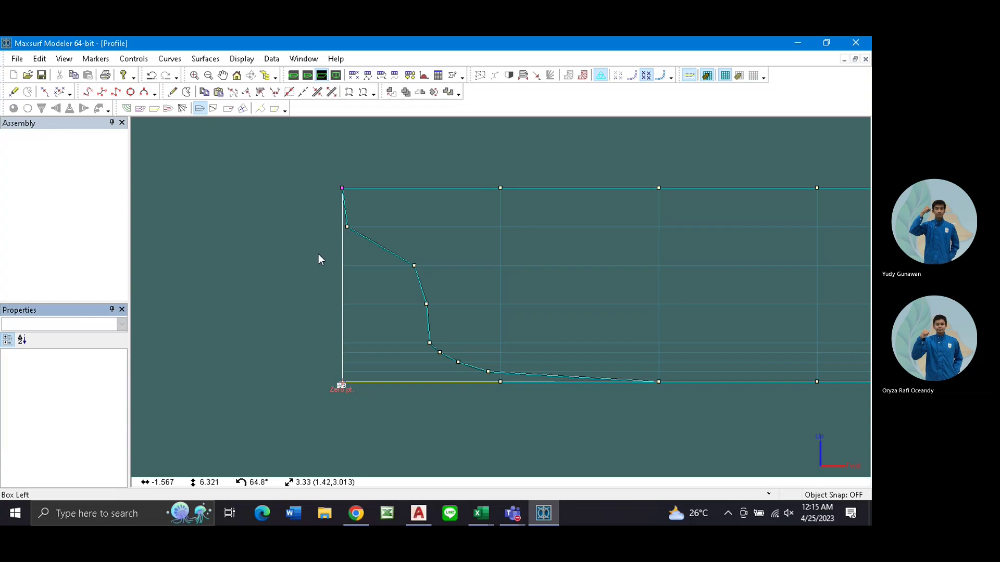
Set the longitudinal position of the top stern control point at height 10.496 m to -7.196 m, negating the value copied from cell J10 in Excel.
{"action": "left_click", "coordinate": [342, 188]}
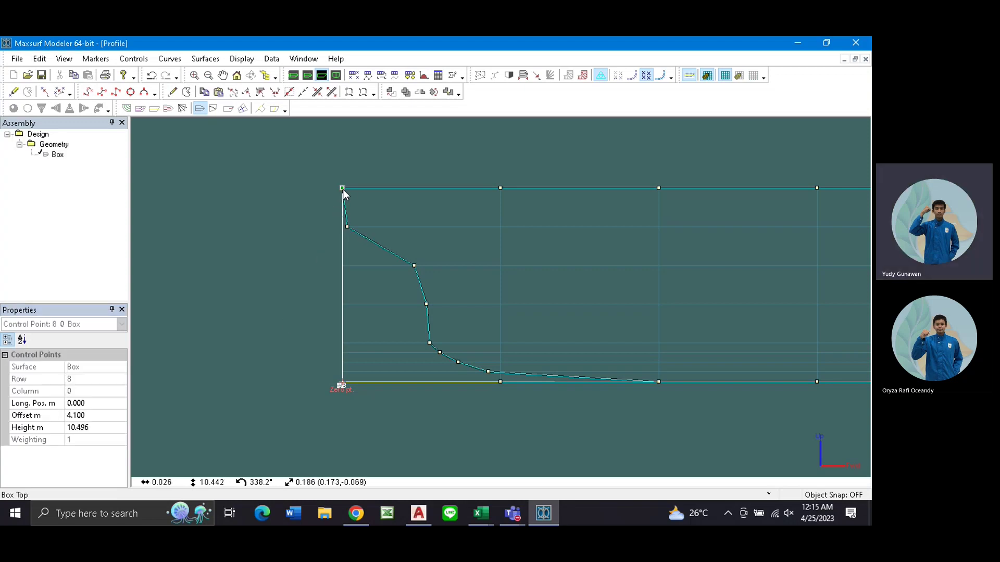
{"action": "left_click", "coordinate": [545, 514]}
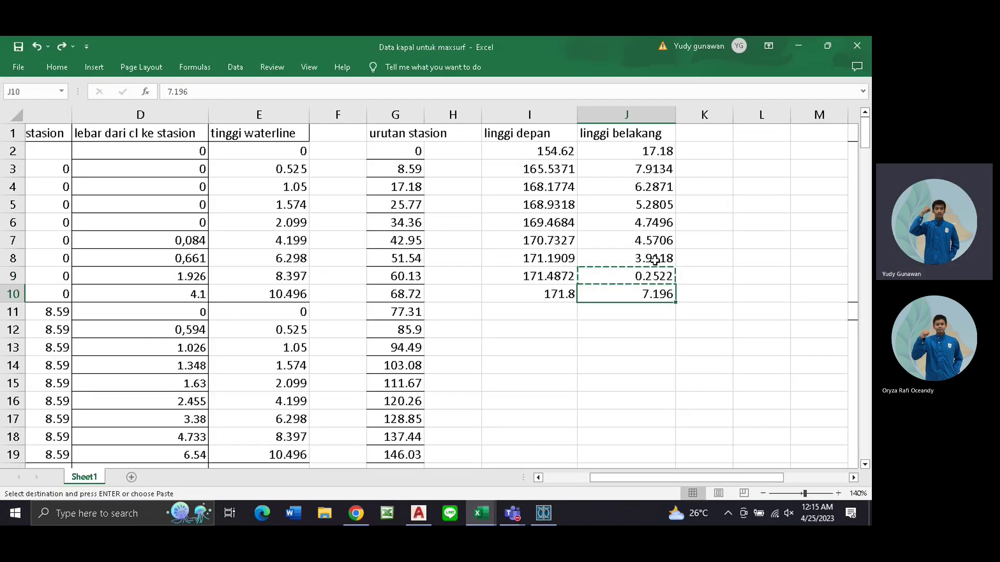
{"action": "key", "text": "ctrl+c"}
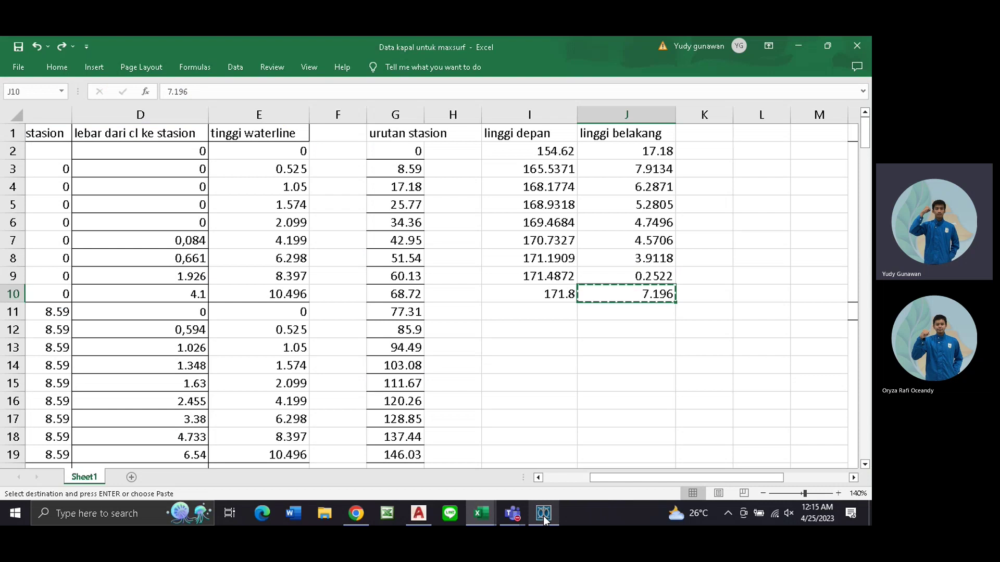
{"action": "left_click", "coordinate": [545, 519]}
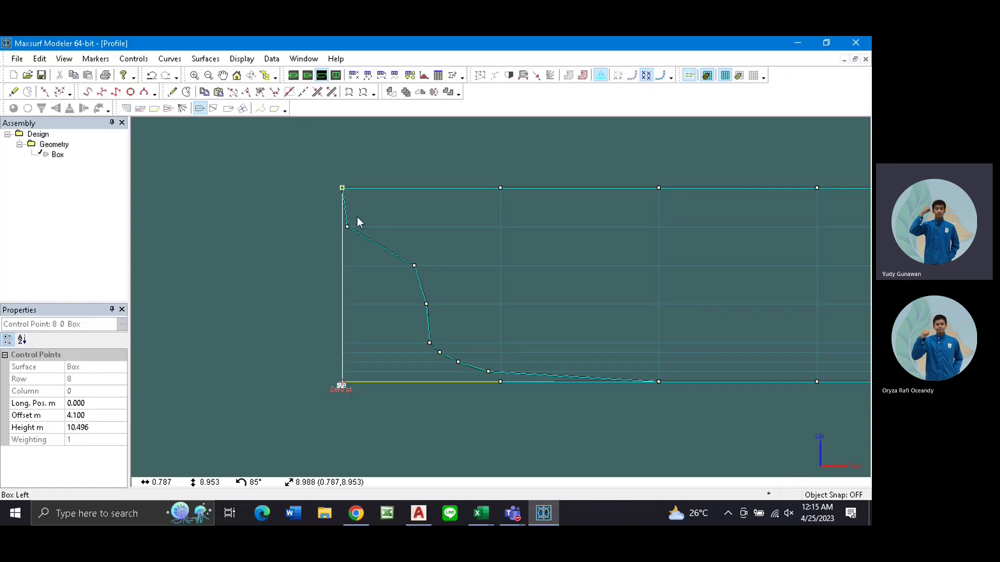
{"action": "left_click", "coordinate": [92, 403]}
{"action": "key", "text": "ctrl+v"}
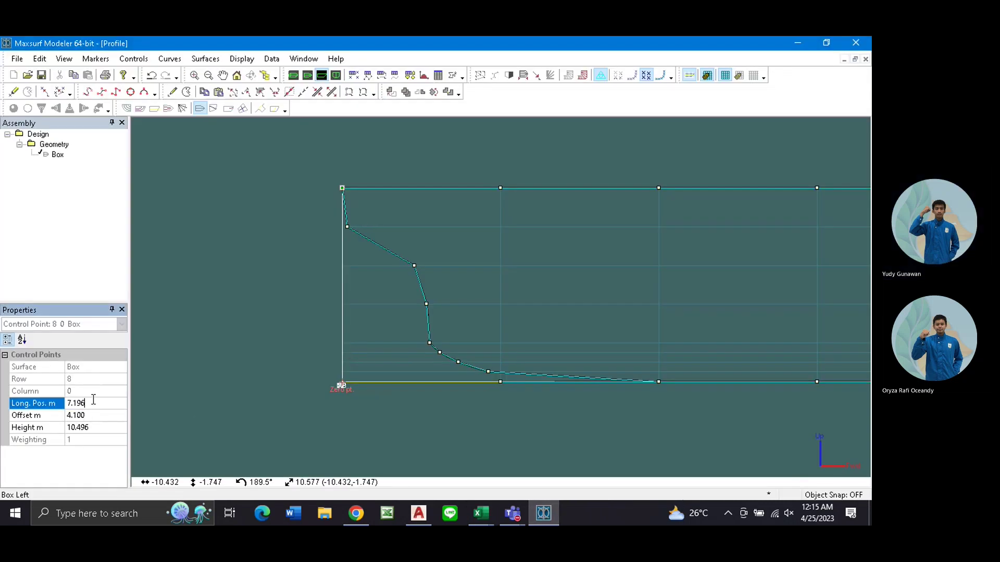
{"action": "left_click", "coordinate": [68, 404]}
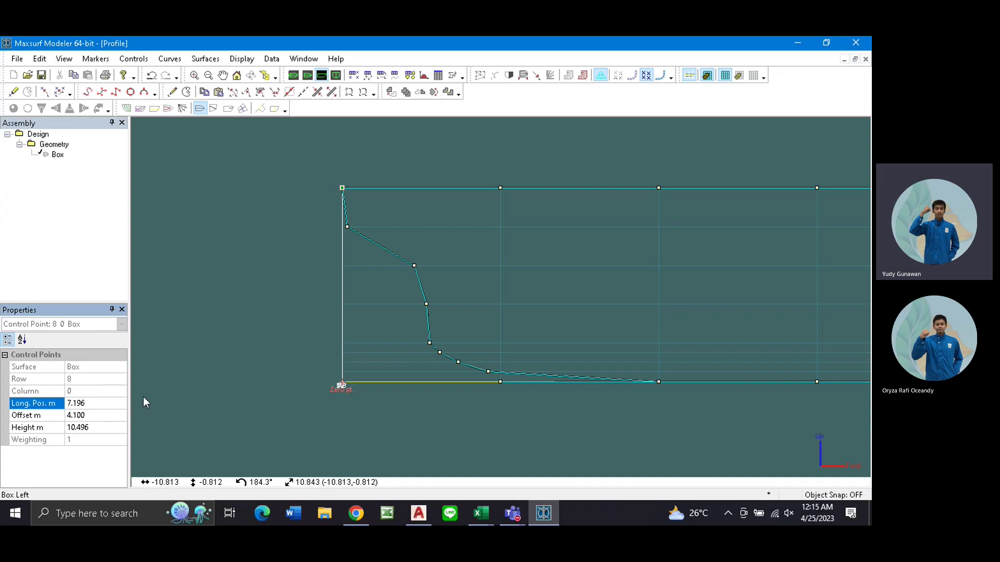
{"action": "type", "text": "-"}
{"action": "key", "text": "Return"}
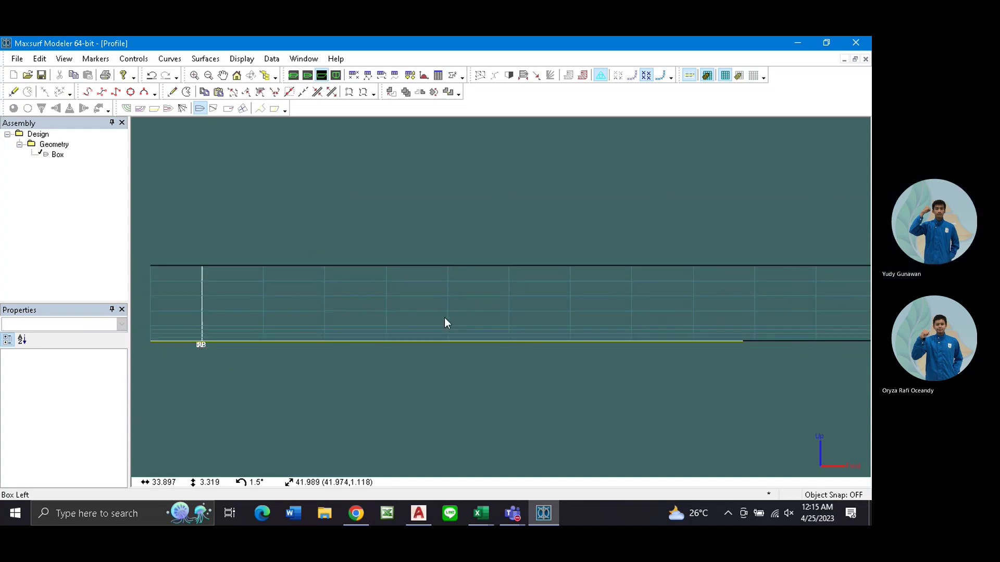
Display the Box surface rendered in the Perspective view and examine the hull shape from several angles.
{"action": "left_click", "coordinate": [293, 75]}
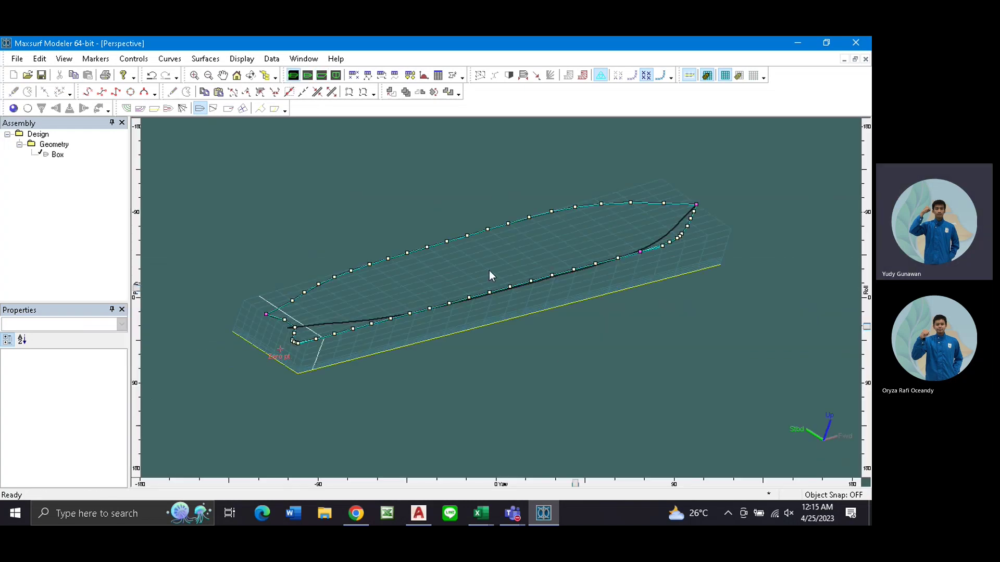
{"action": "middle_click_drag", "start_coordinate": [474, 272], "coordinate": [430, 346]}
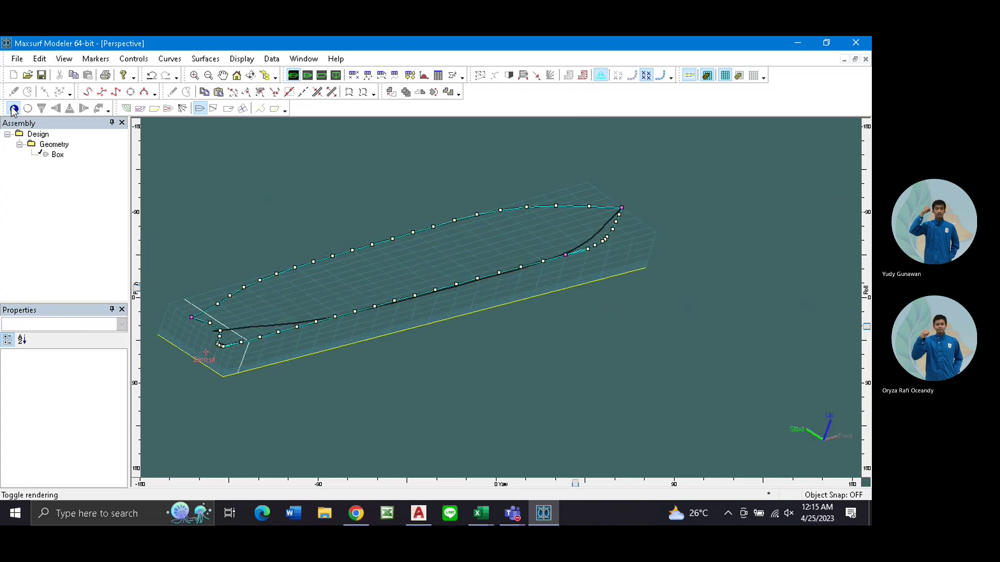
{"action": "left_click", "coordinate": [14, 108]}
{"action": "left_click", "coordinate": [28, 109]}
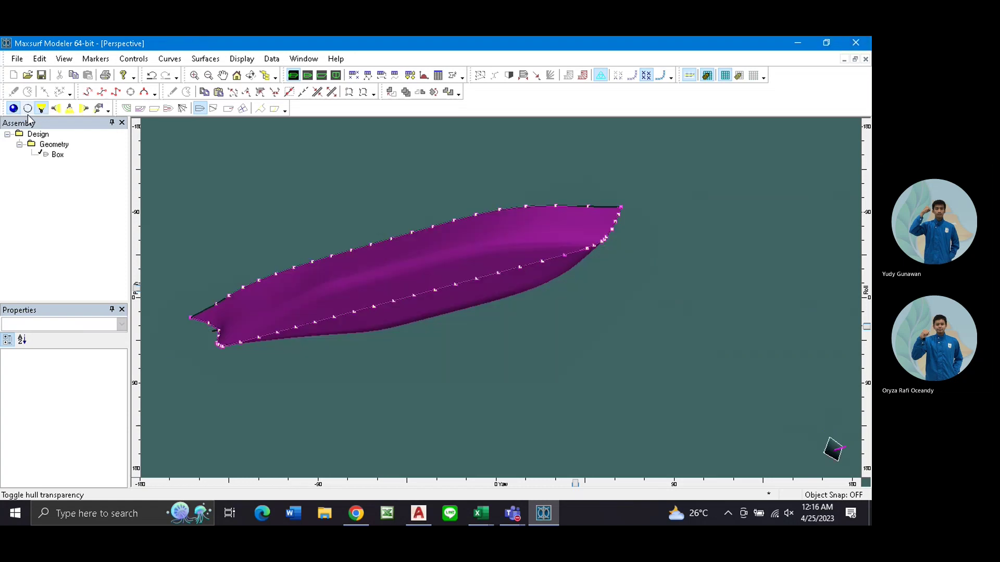
{"action": "left_click", "coordinate": [250, 76]}
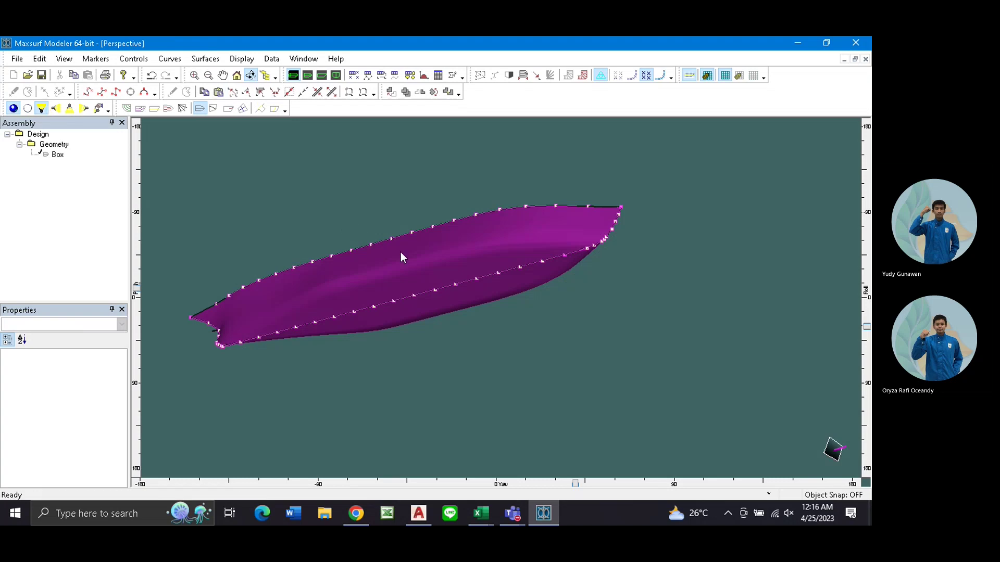
{"action": "left_click_drag", "start_coordinate": [401, 253], "coordinate": [435, 205]}
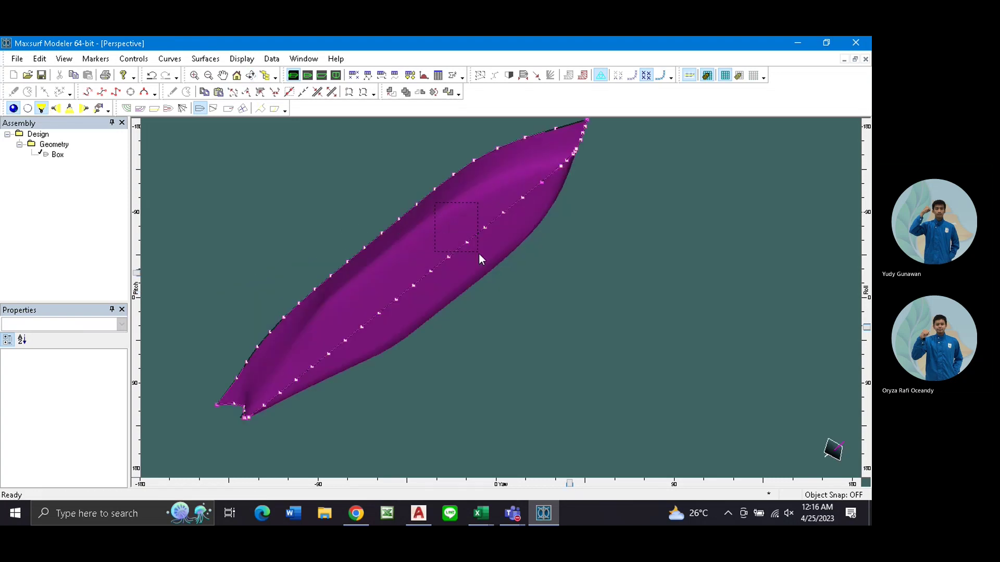
{"action": "left_click_drag", "start_coordinate": [479, 258], "coordinate": [480, 257]}
{"action": "left_click", "coordinate": [250, 76]}
{"action": "left_click_drag", "start_coordinate": [358, 151], "coordinate": [355, 219]}
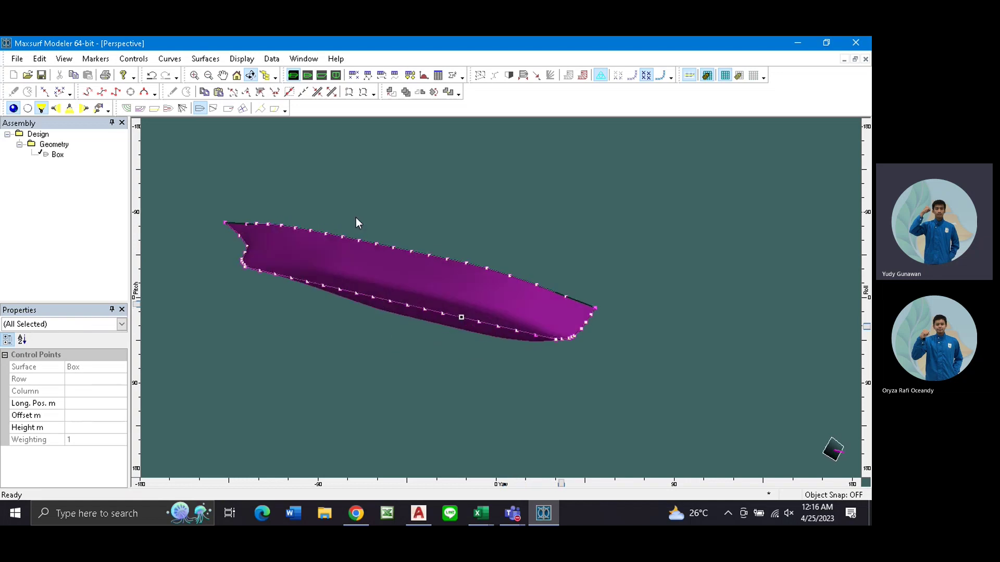